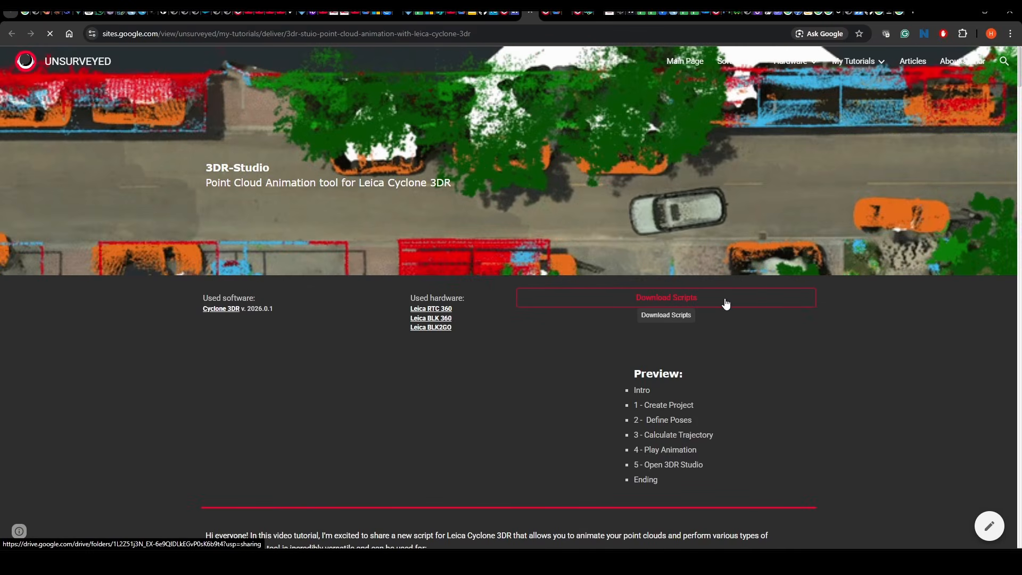
- Download the 3DR Studio scripts from the tutorial page and extract 3DR Studio.zip with WinRAR
{"action": "left_click", "coordinate": [663, 297]}
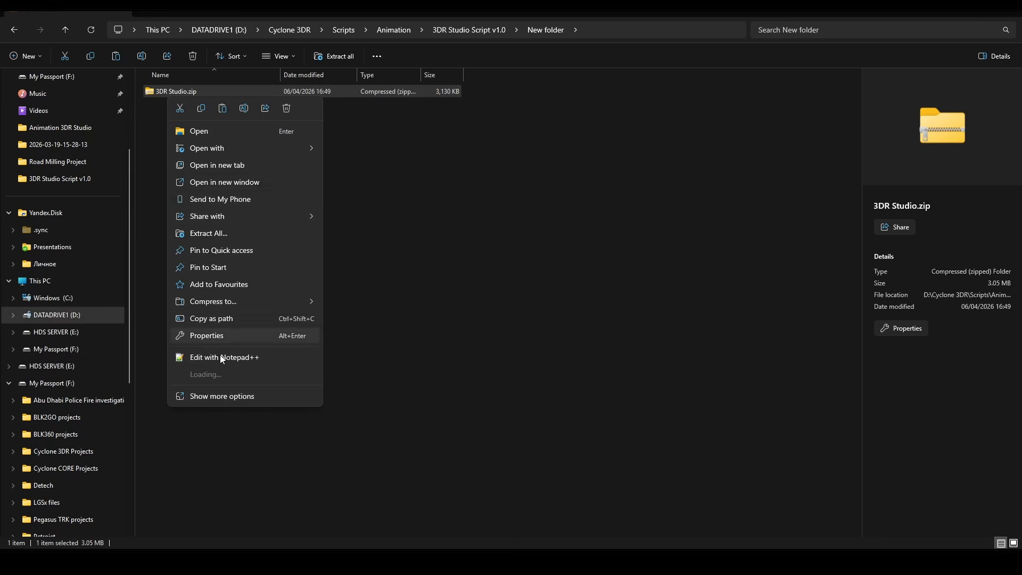
{"action": "mouse_move", "coordinate": [341, 367]}
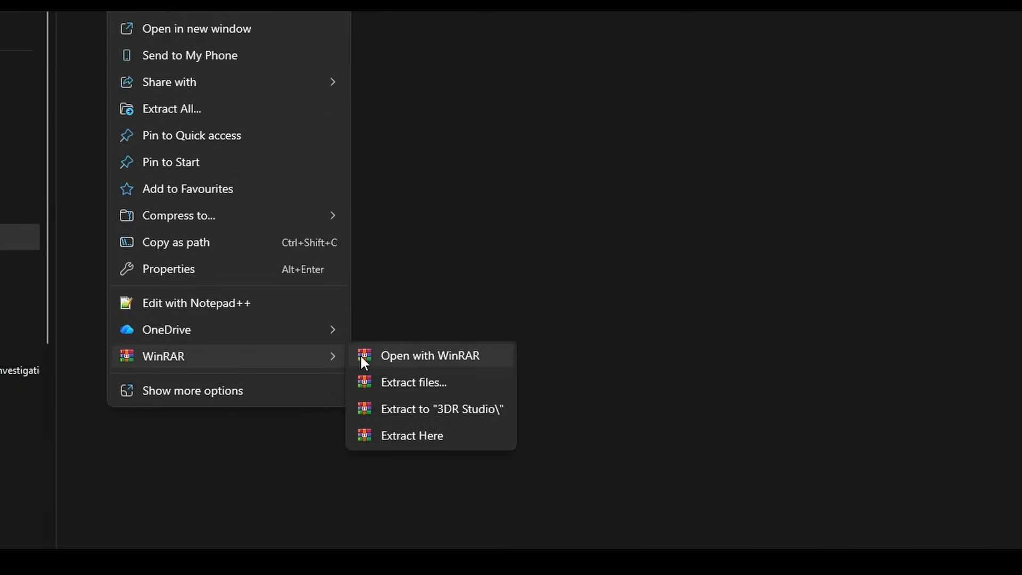
{"action": "left_click", "coordinate": [392, 388]}
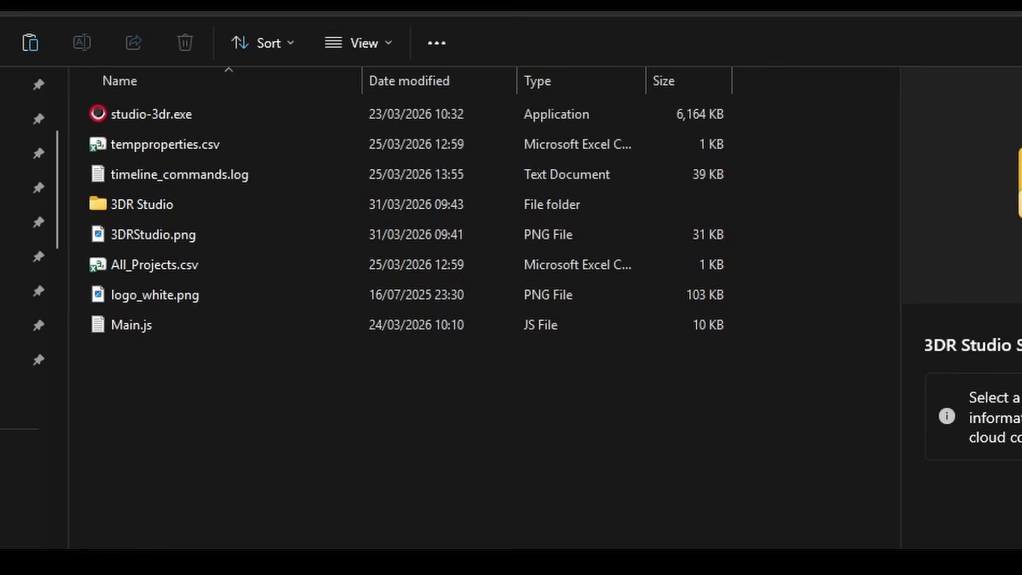
{"action": "left_click_drag", "start_coordinate": [365, 1], "coordinate": [340, 11]}
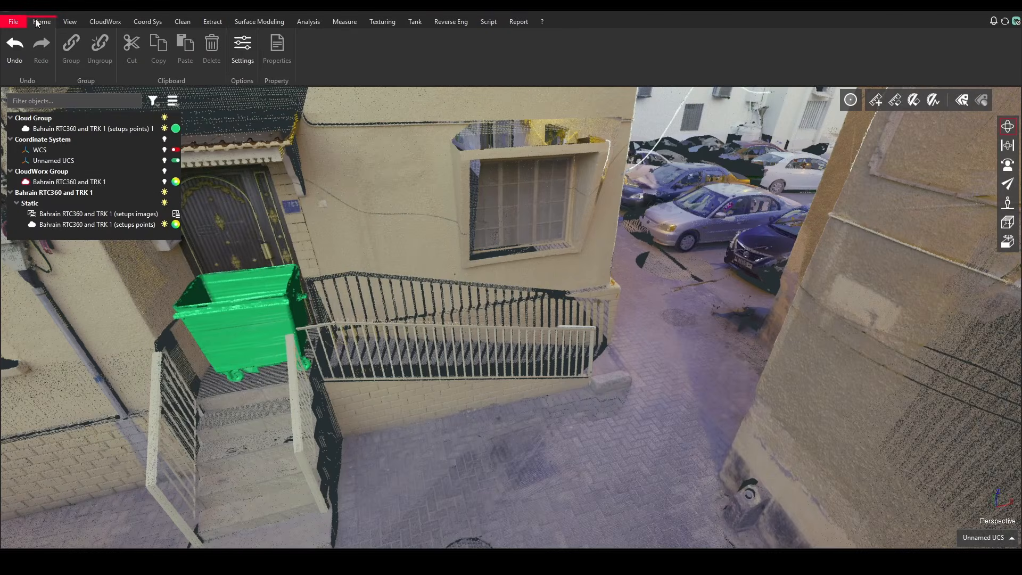
- In Cyclone 3DR, add Main.js from the 3DR Studio Script v1.0 folder on disk to the favorite scripts
{"action": "left_click", "coordinate": [246, 44]}
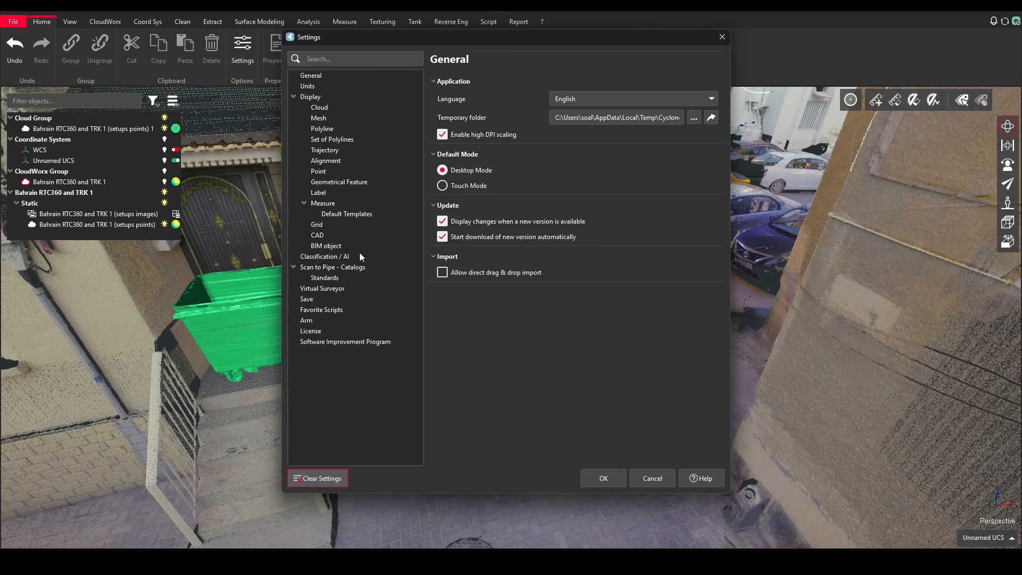
{"action": "left_click", "coordinate": [334, 311]}
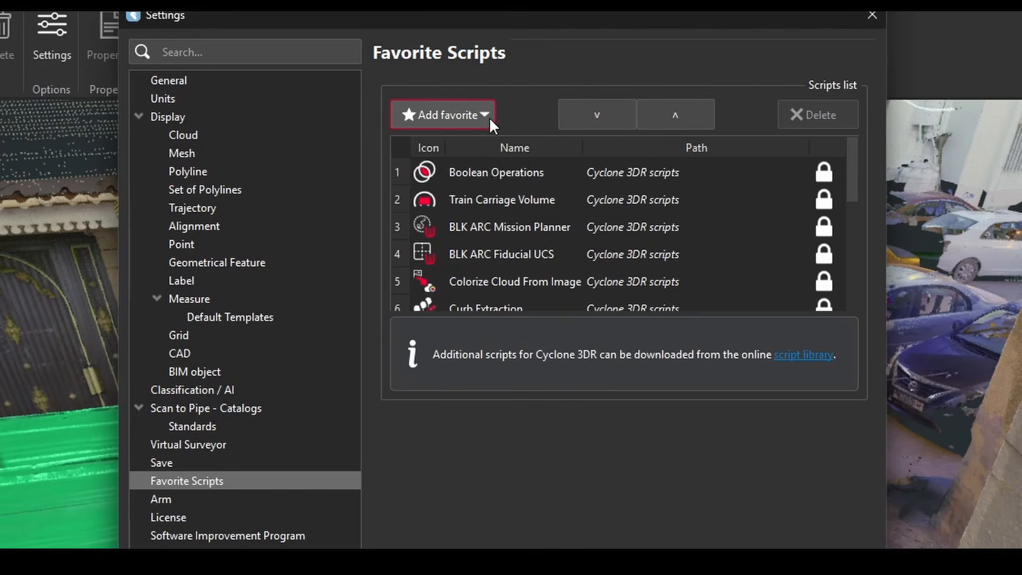
{"action": "left_click", "coordinate": [497, 96]}
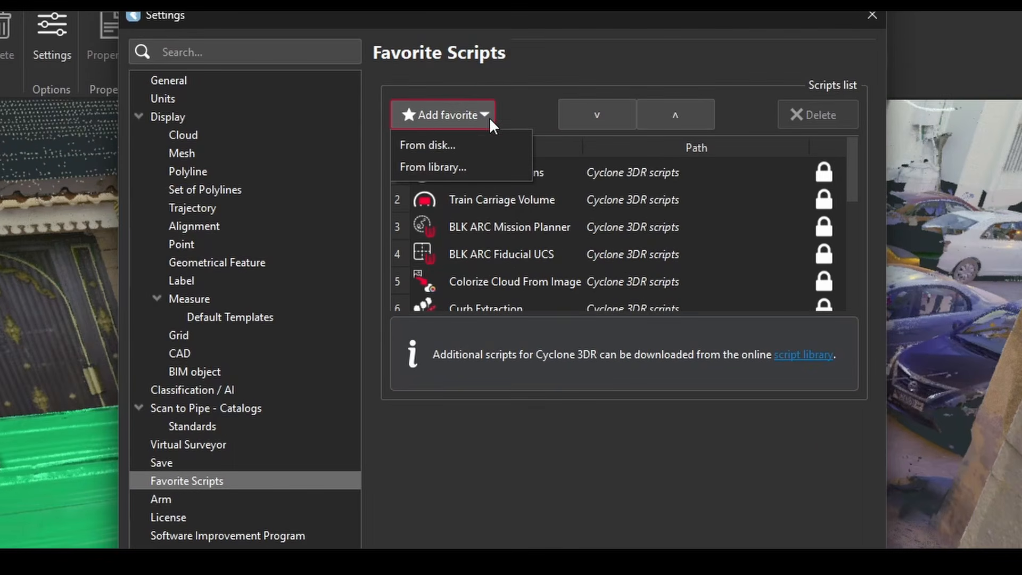
{"action": "left_click", "coordinate": [462, 142]}
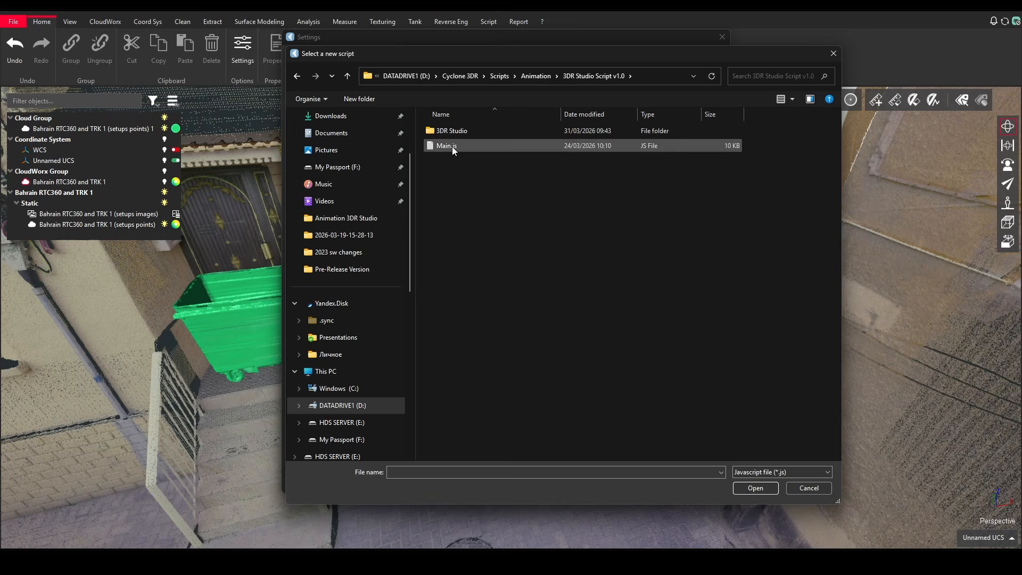
{"action": "left_click", "coordinate": [452, 146]}
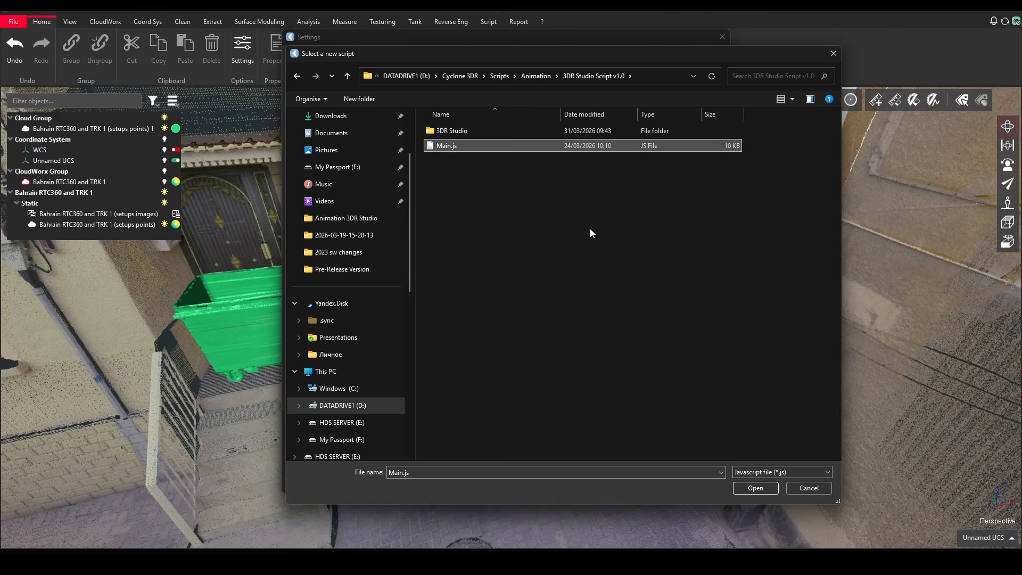
{"action": "left_click", "coordinate": [752, 488]}
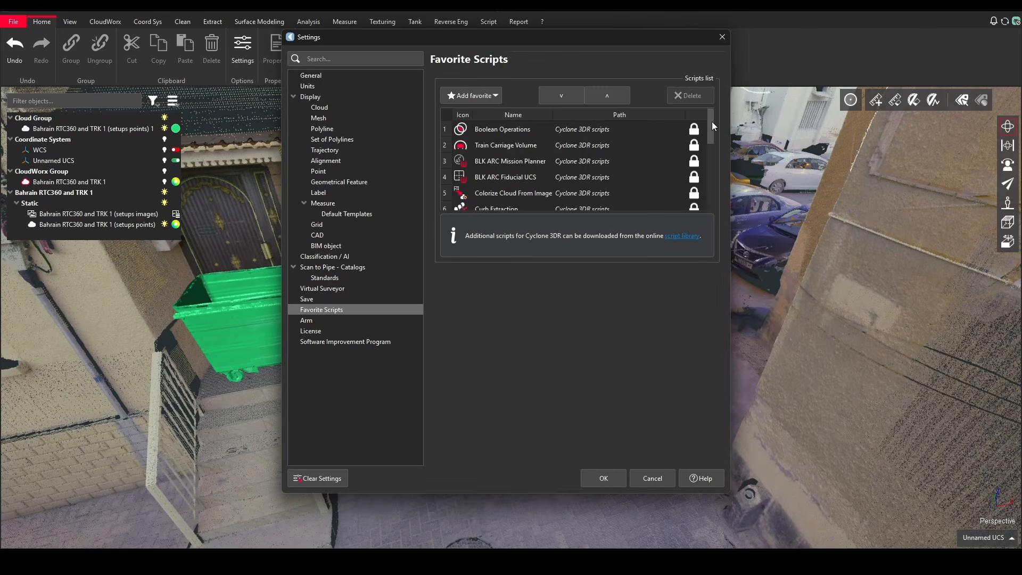
- Rename the newly added favorite script to 3DR Studio
{"action": "left_click_drag", "start_coordinate": [712, 124], "coordinate": [712, 202]}
{"action": "double_click", "coordinate": [490, 202]}
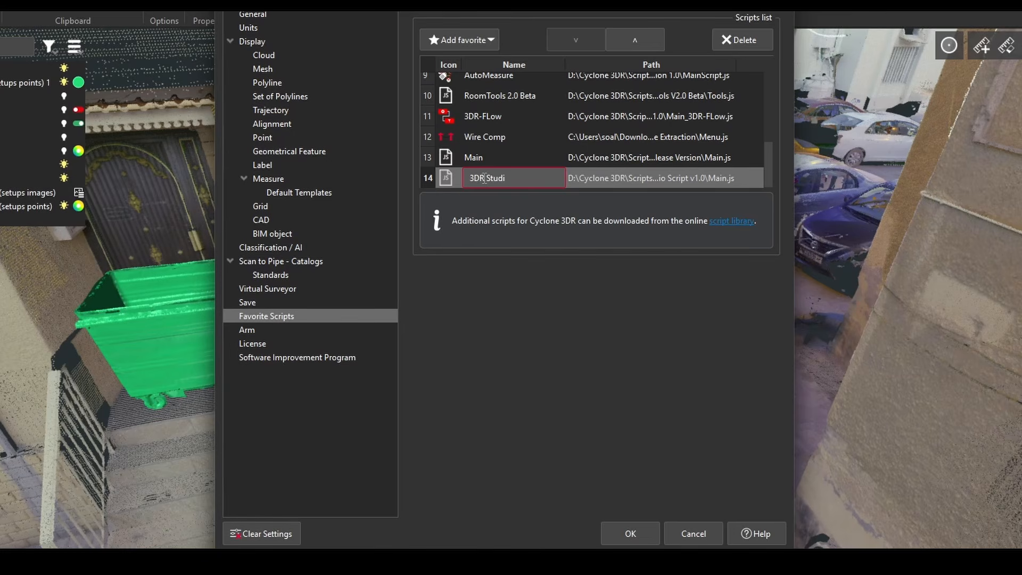
{"action": "key", "text": "Return"}
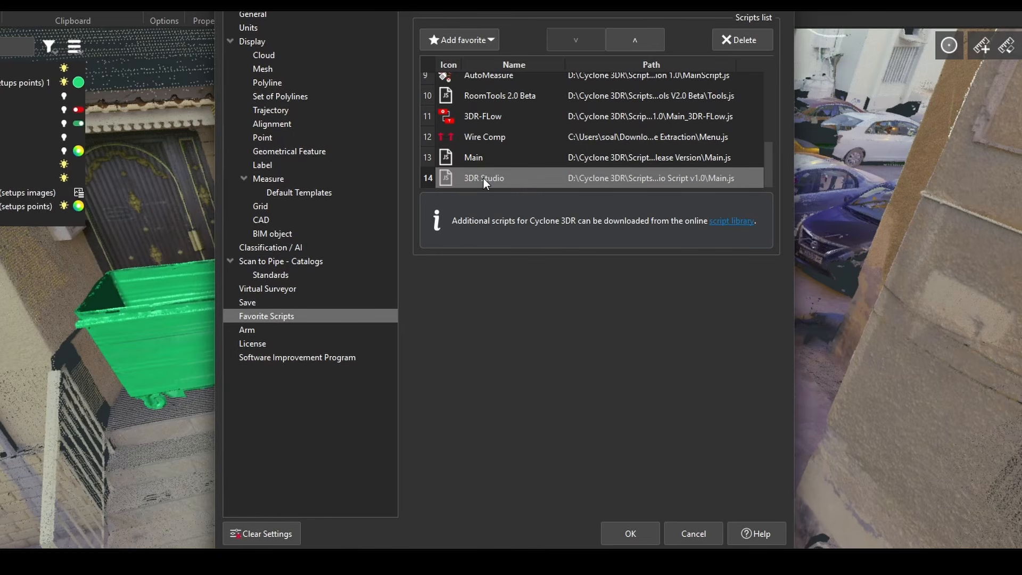
- Set 3DRStudio.png as the icon of the 3DR Studio favorite script and accept the settings
{"action": "double_click", "coordinate": [445, 179]}
{"action": "left_click", "coordinate": [519, 117]}
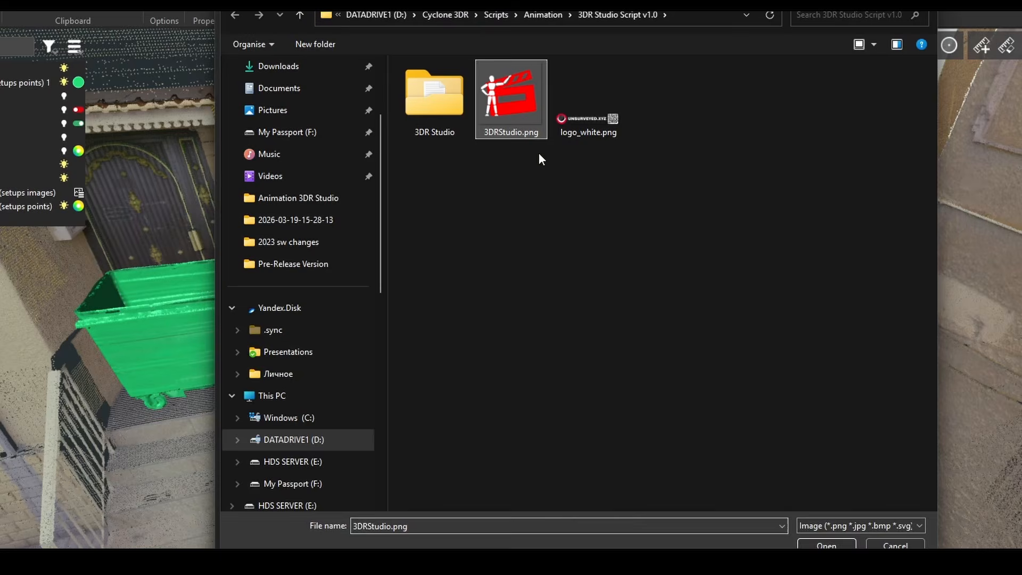
{"action": "left_click", "coordinate": [820, 546]}
{"action": "left_click", "coordinate": [610, 474]}
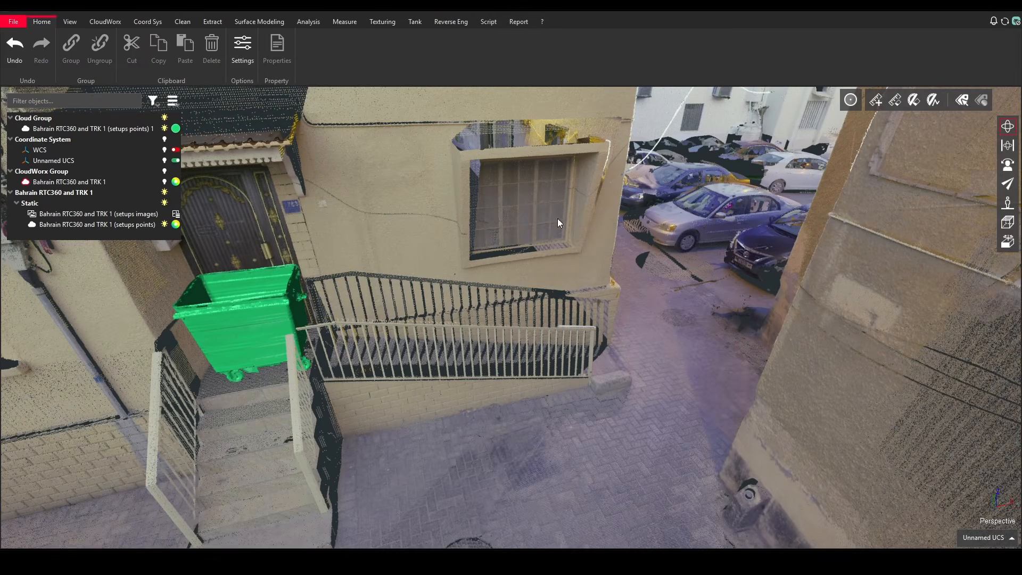
- Run the 3DR Studio favorite script and execute its Project Manager stage
{"action": "left_click", "coordinate": [489, 23]}
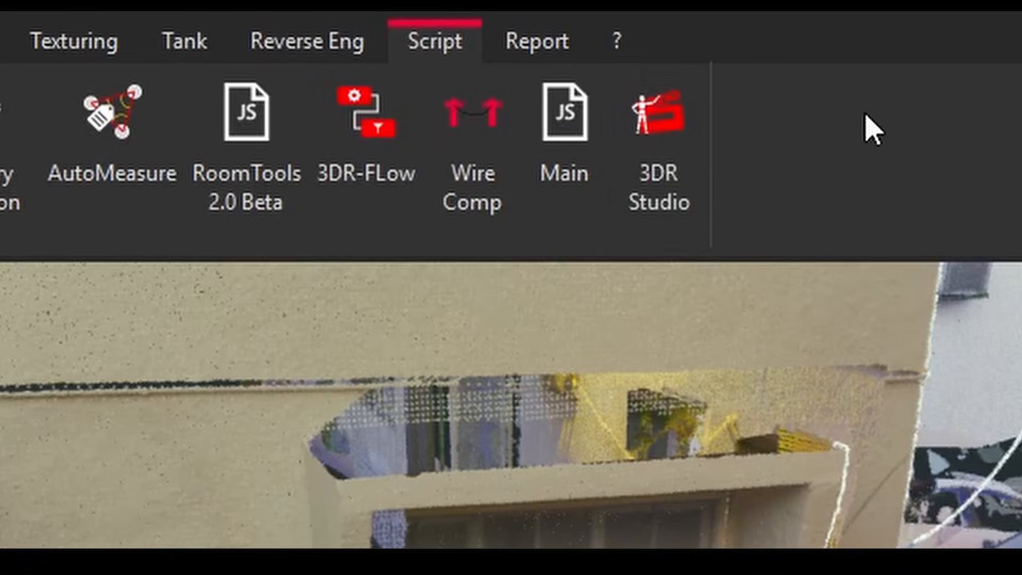
{"action": "left_click", "coordinate": [676, 118]}
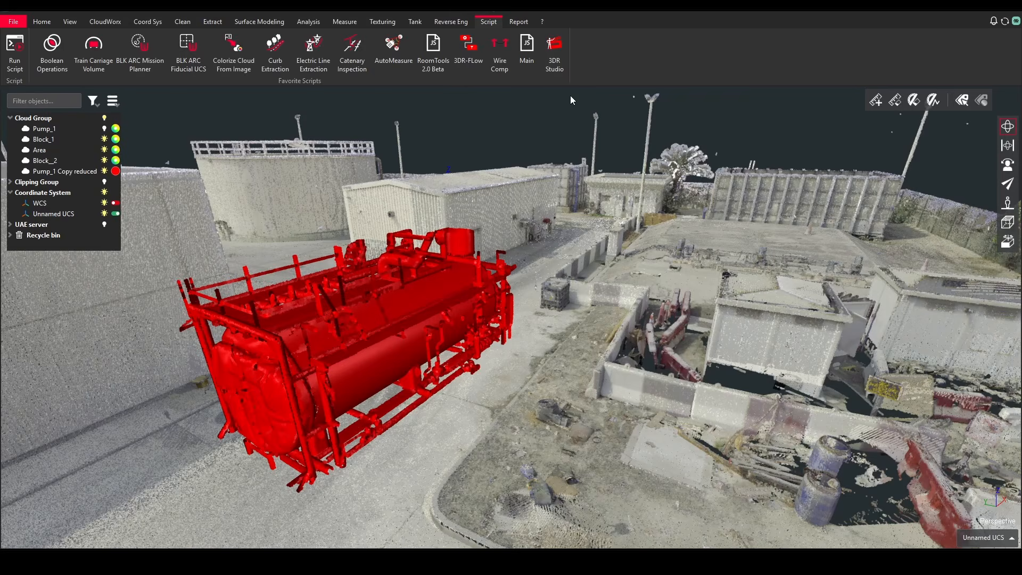
{"action": "left_click", "coordinate": [554, 51]}
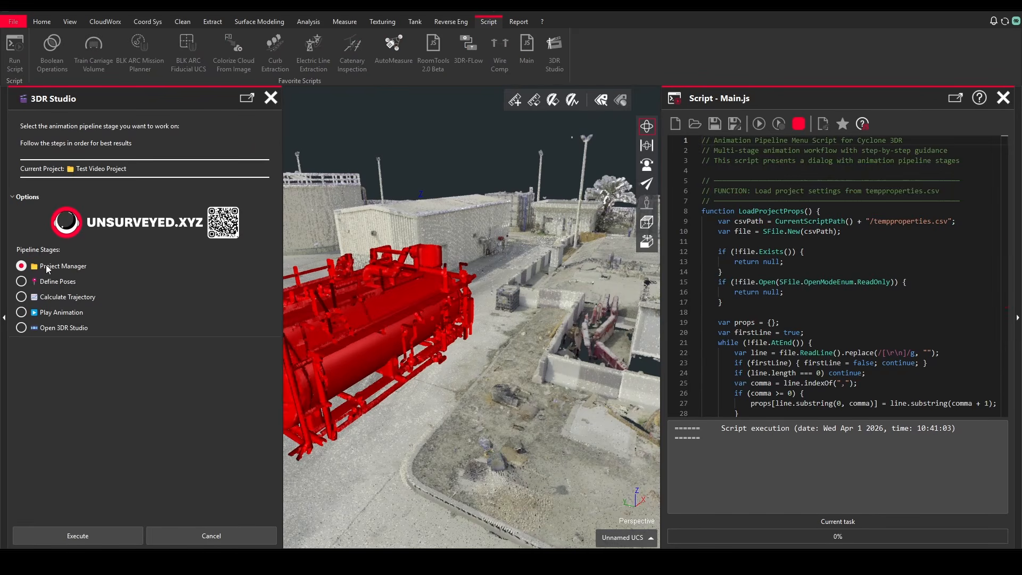
{"action": "left_click", "coordinate": [73, 536]}
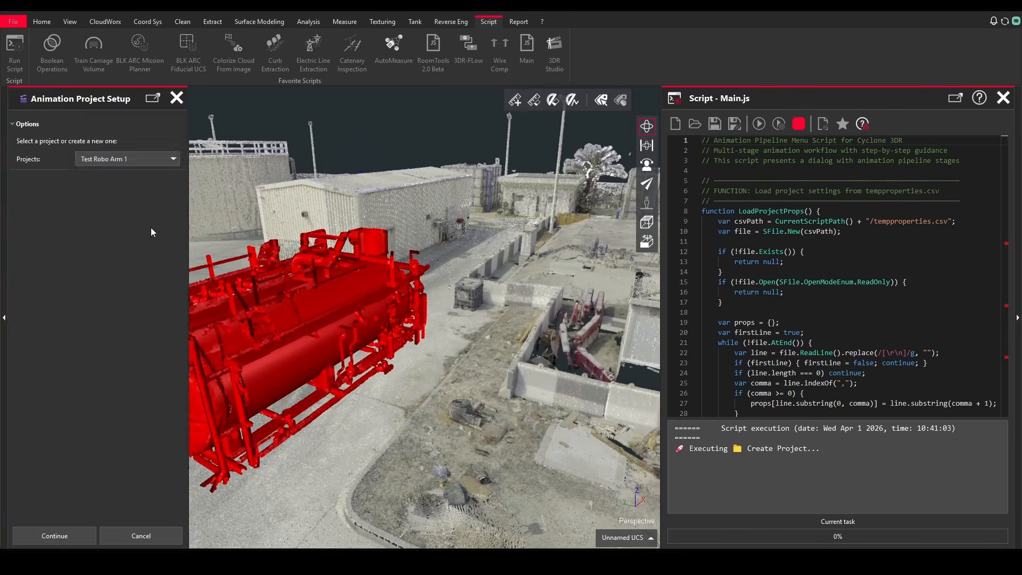
- Choose Create New Project as the project in the animation project setup and continue
{"action": "left_click", "coordinate": [170, 158]}
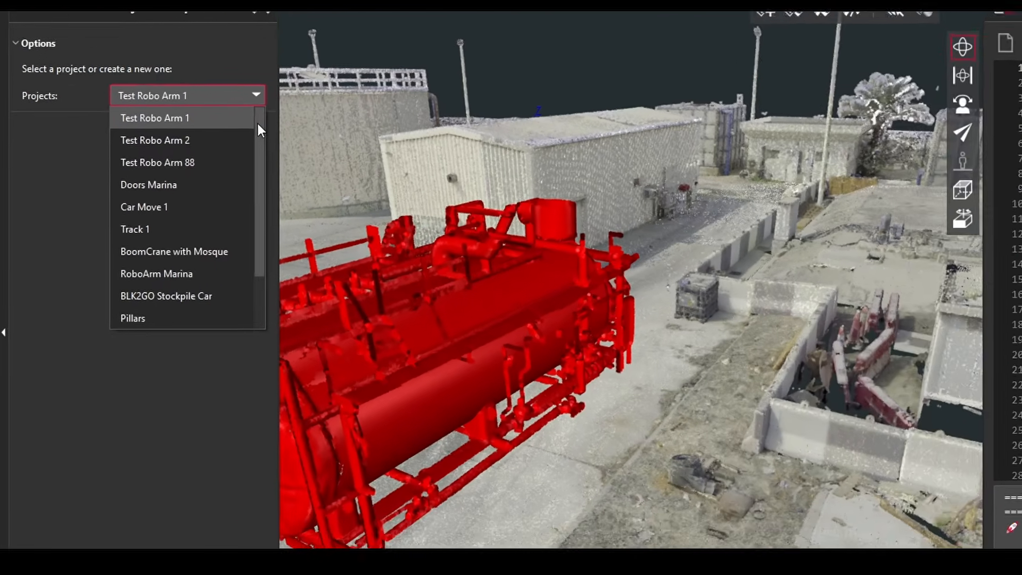
{"action": "left_click_drag", "start_coordinate": [258, 124], "coordinate": [261, 215]}
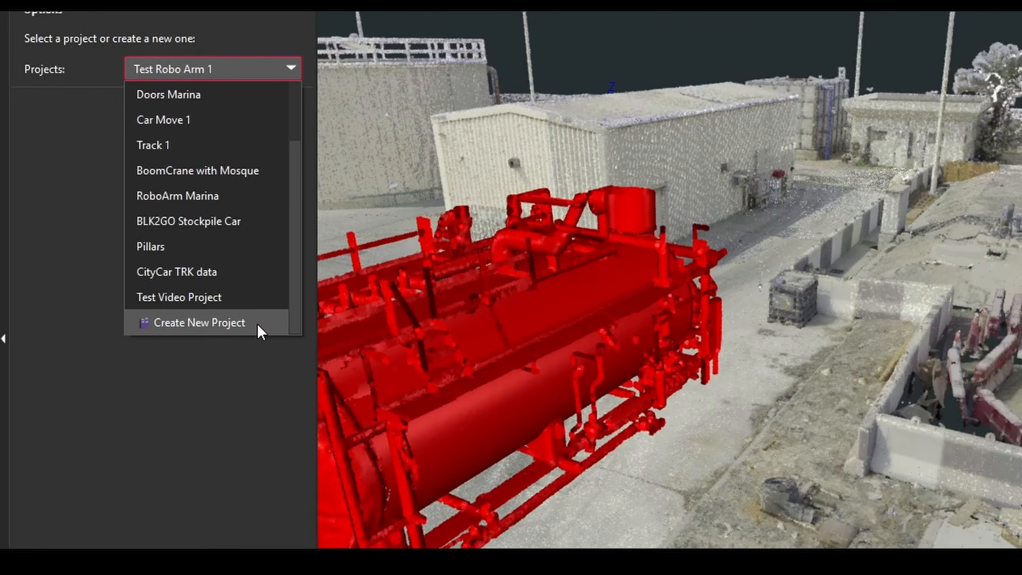
{"action": "left_click", "coordinate": [256, 323]}
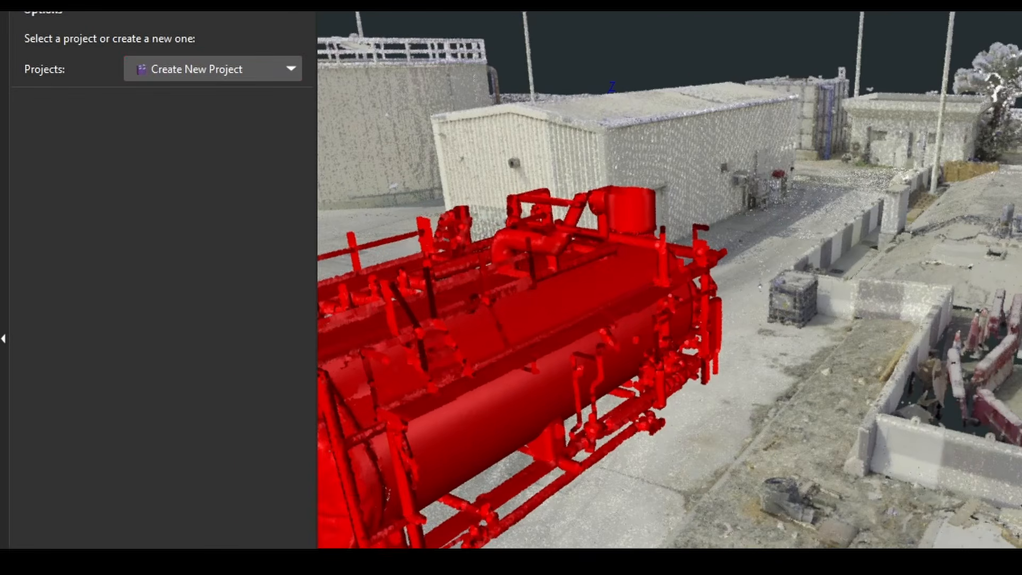
{"action": "left_click", "coordinate": [54, 539]}
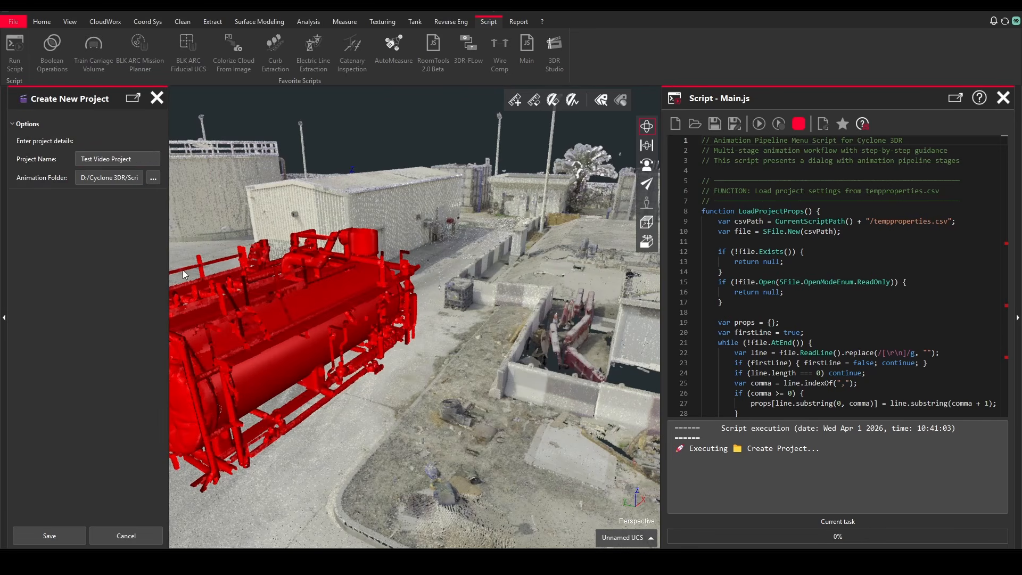
- Name the project Pump Animation, set its animation folder to D:/Cyclone 3DR/Scripts/Animation/Pump Animation, and save it
{"action": "triple_click", "coordinate": [141, 156]}
{"action": "type", "text": "Pump Animation"}
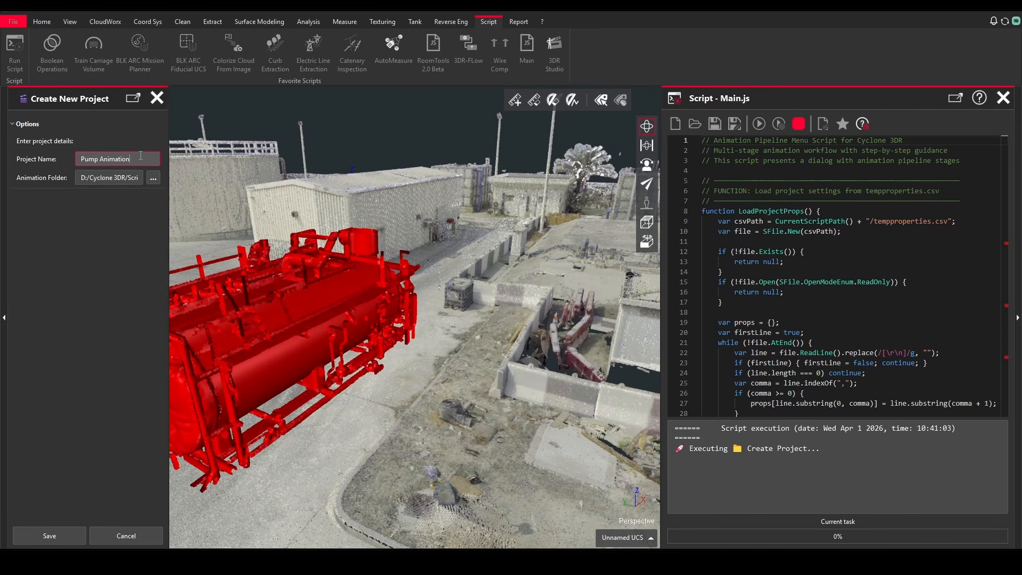
{"action": "left_click", "coordinate": [153, 178]}
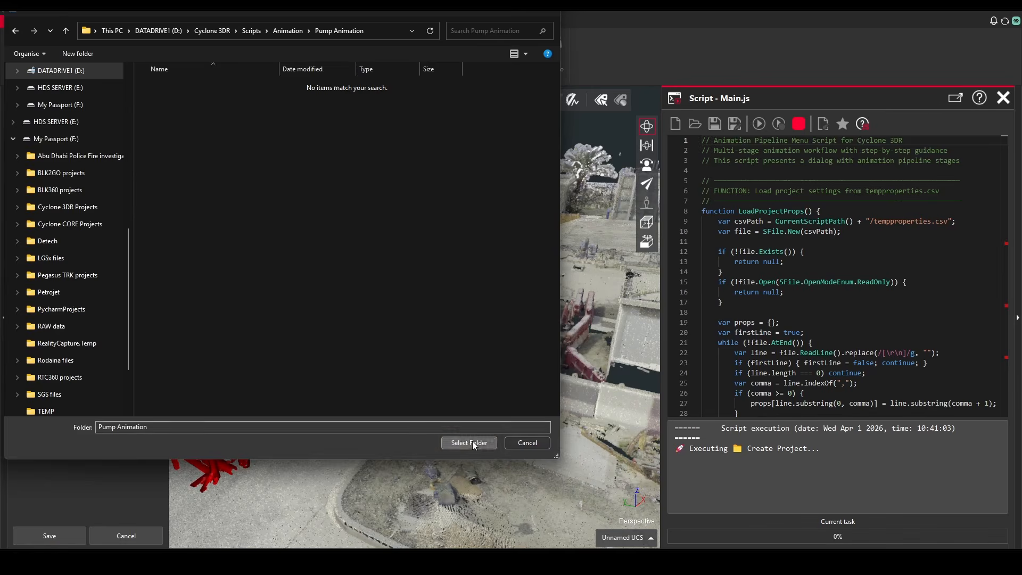
{"action": "left_click", "coordinate": [473, 443]}
{"action": "left_click", "coordinate": [36, 537]}
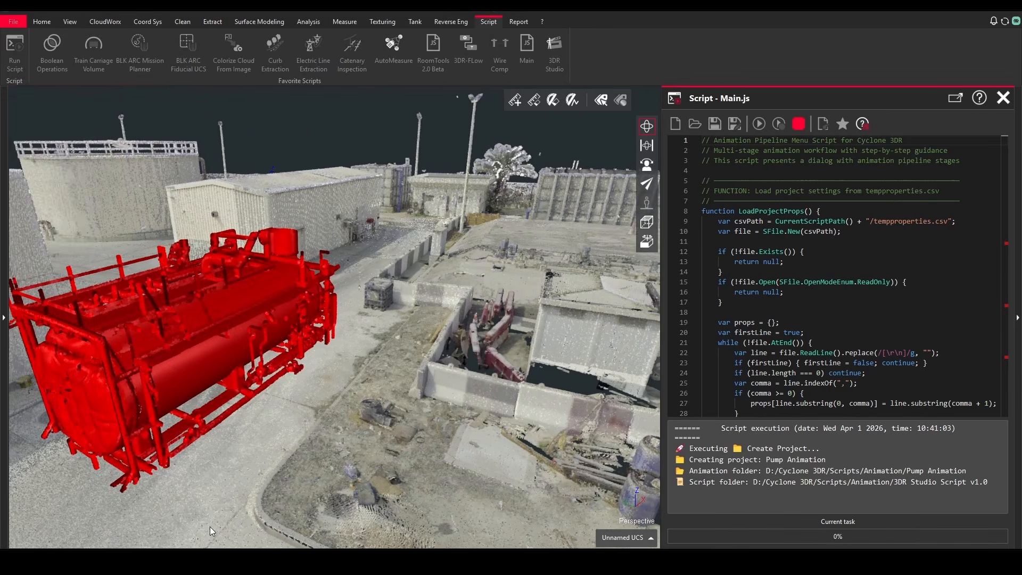
{"action": "left_click", "coordinate": [331, 366]}
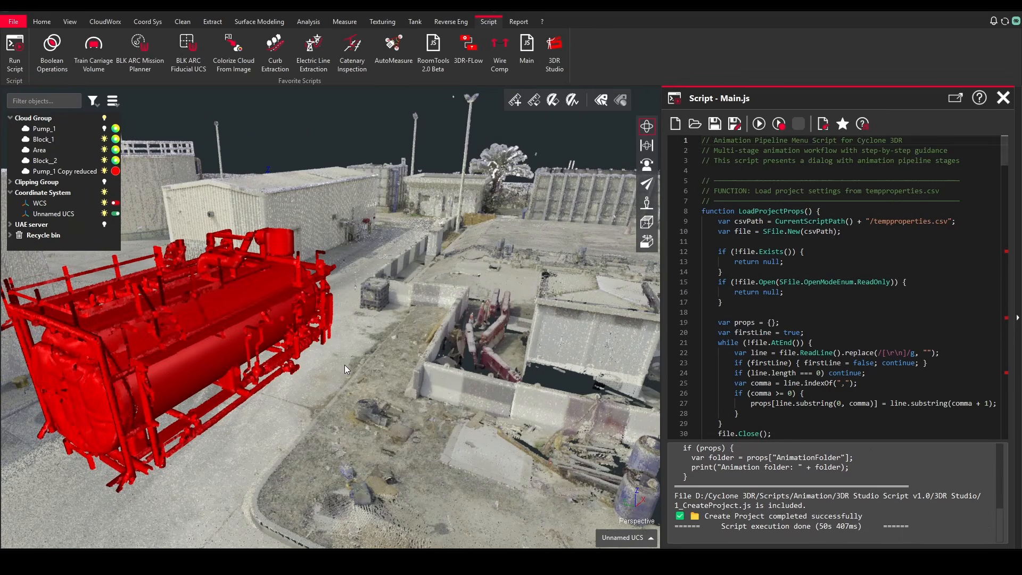
{"action": "left_click_drag", "start_coordinate": [892, 529], "coordinate": [670, 494]}
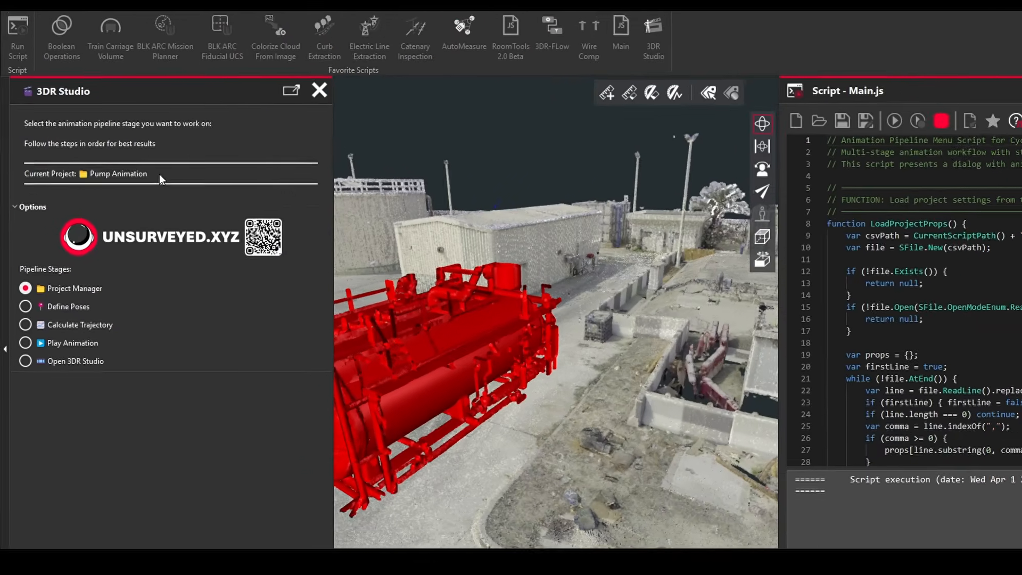
{"action": "left_click_drag", "start_coordinate": [131, 169], "coordinate": [28, 182]}
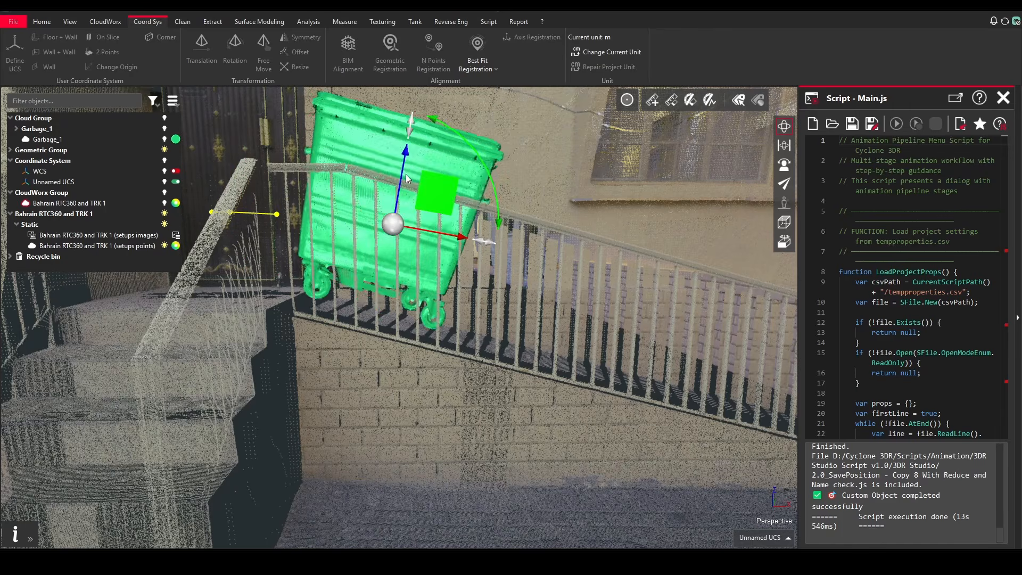
- Reposition the green garbage container cloud with the manipulator and show its Pose_1 through Pose_7 clouds
{"action": "left_click_drag", "start_coordinate": [406, 174], "coordinate": [476, 169]}
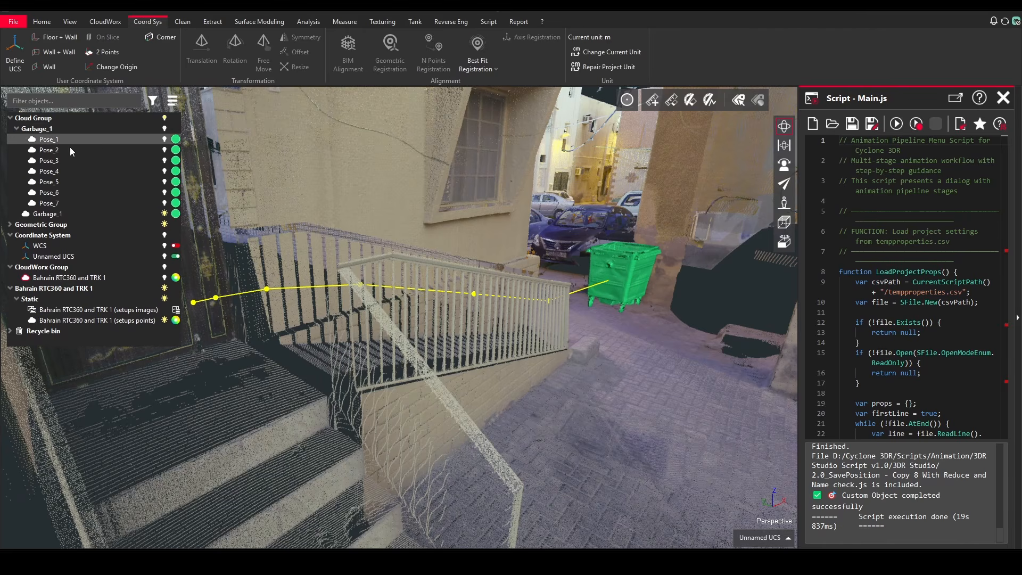
{"action": "left_click", "coordinate": [70, 142]}
{"action": "left_click", "coordinate": [47, 203], "text": "shift"}
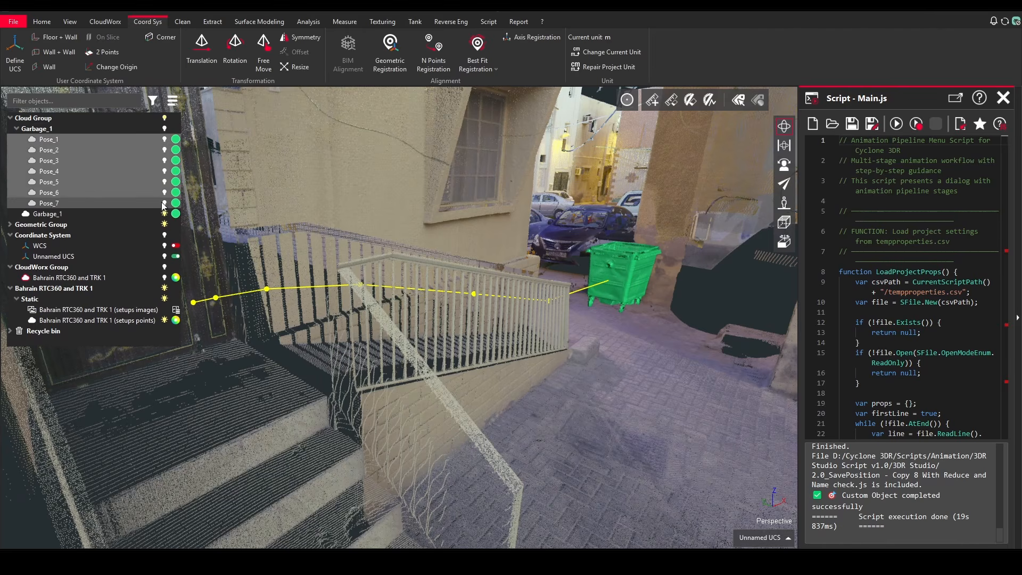
{"action": "left_click", "coordinate": [164, 203]}
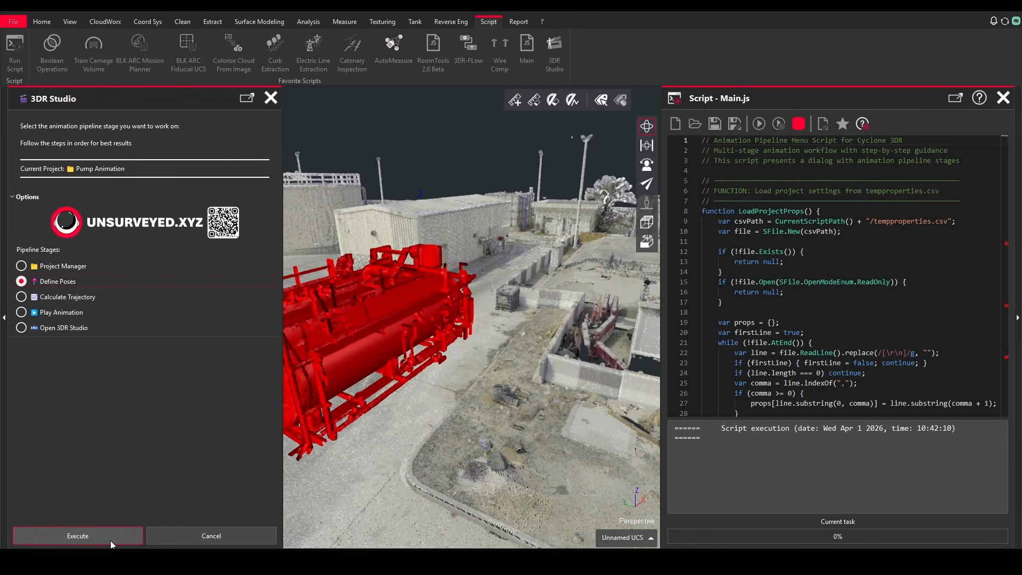
- Execute the Define Poses stage with the Custom Object method and save a pose for the red pump cloud
{"action": "left_click", "coordinate": [91, 534]}
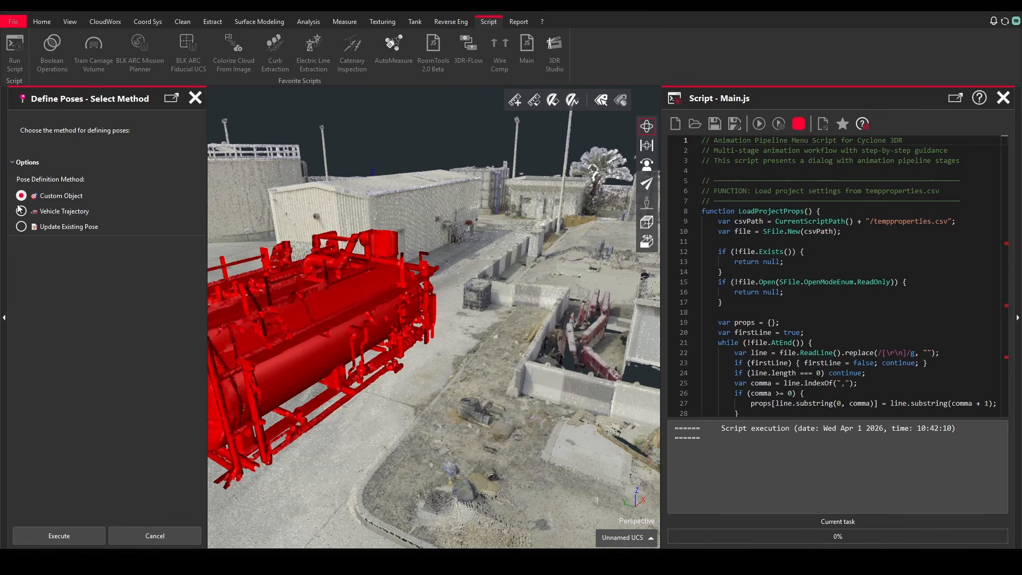
{"action": "left_click", "coordinate": [50, 535]}
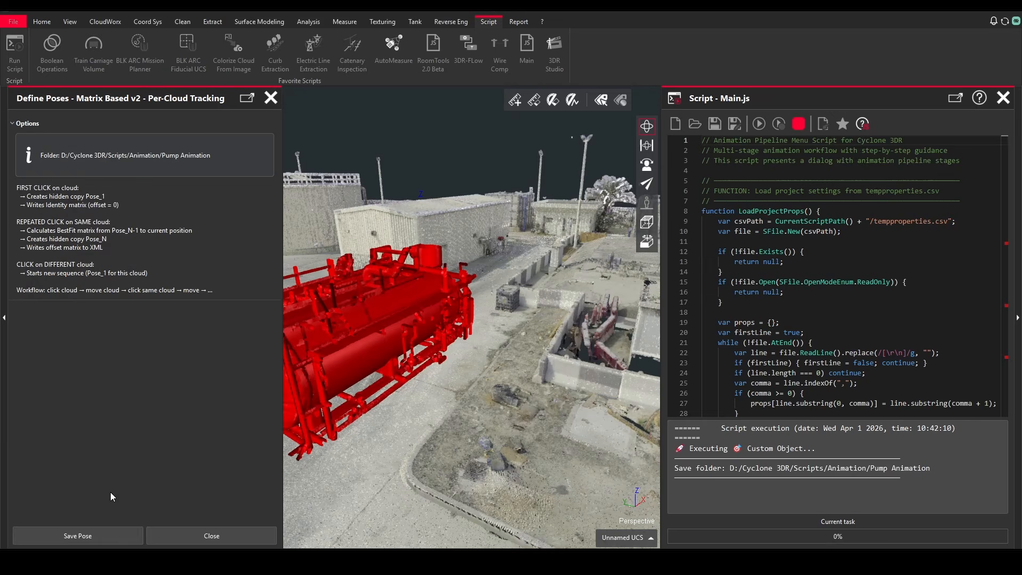
{"action": "left_click", "coordinate": [72, 532]}
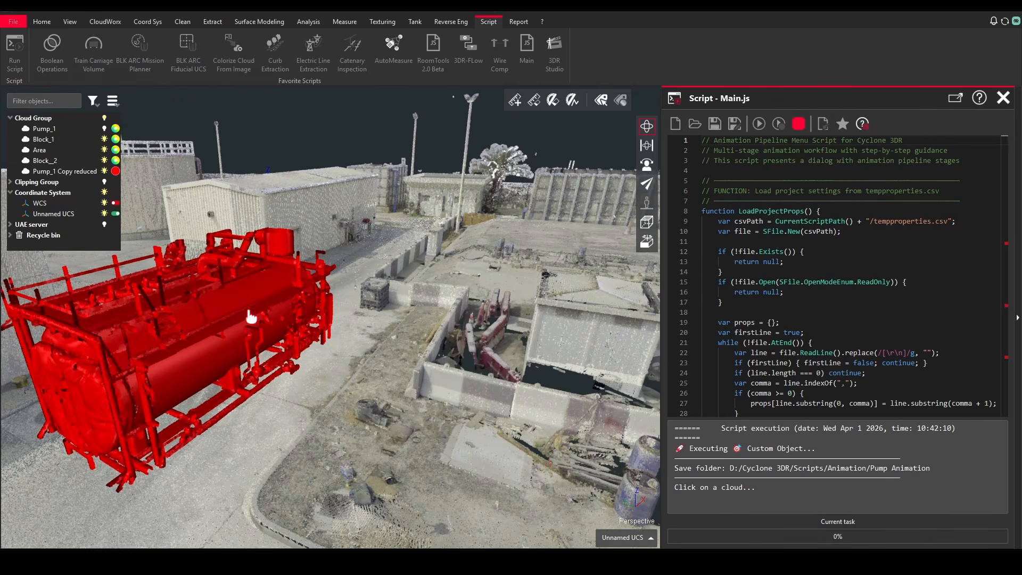
{"action": "left_click", "coordinate": [216, 311]}
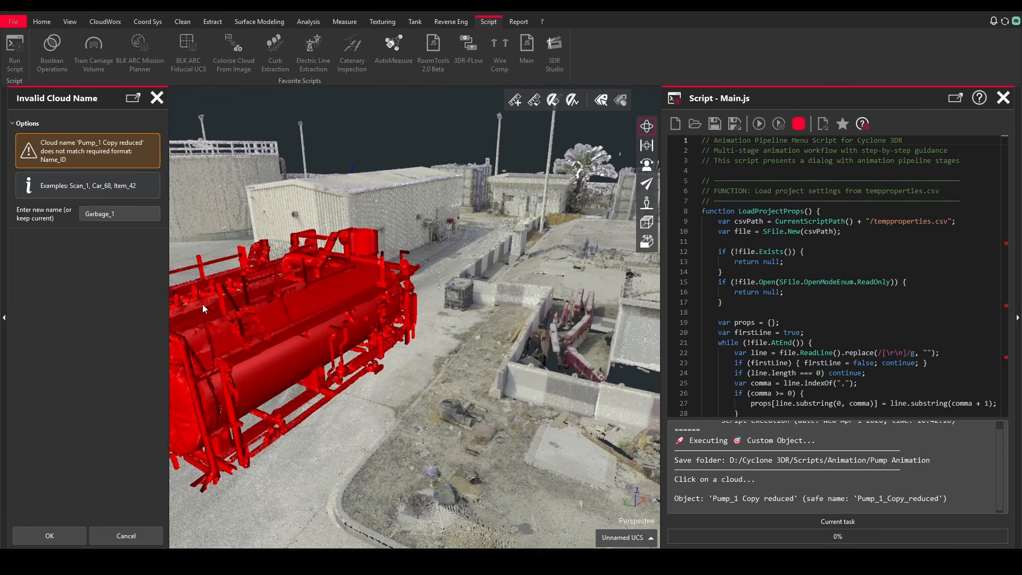
- Rename the pump cloud PumpA_1, reduce its point density, and close the pose definition
{"action": "double_click", "coordinate": [121, 214]}
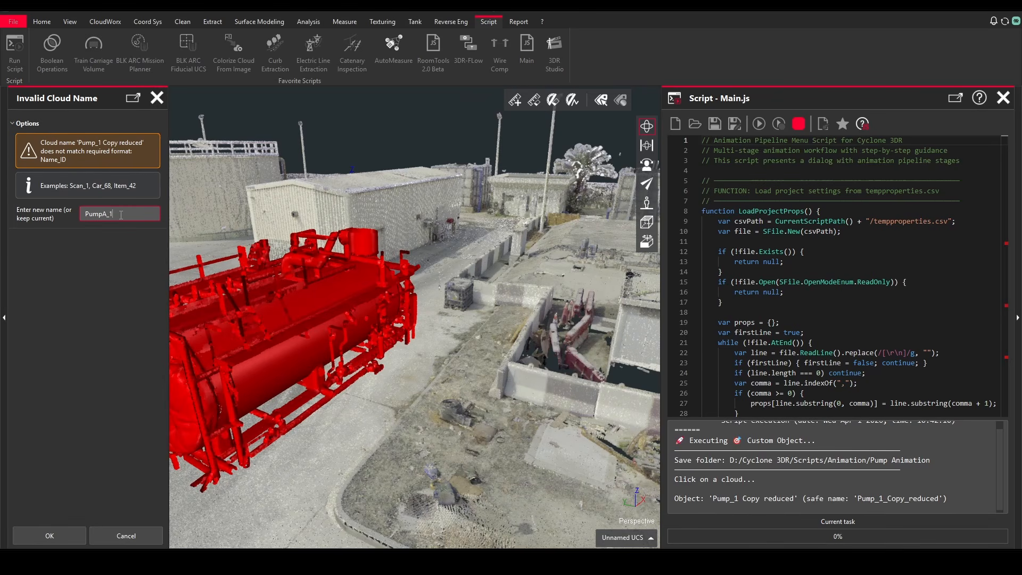
{"action": "left_click", "coordinate": [51, 535]}
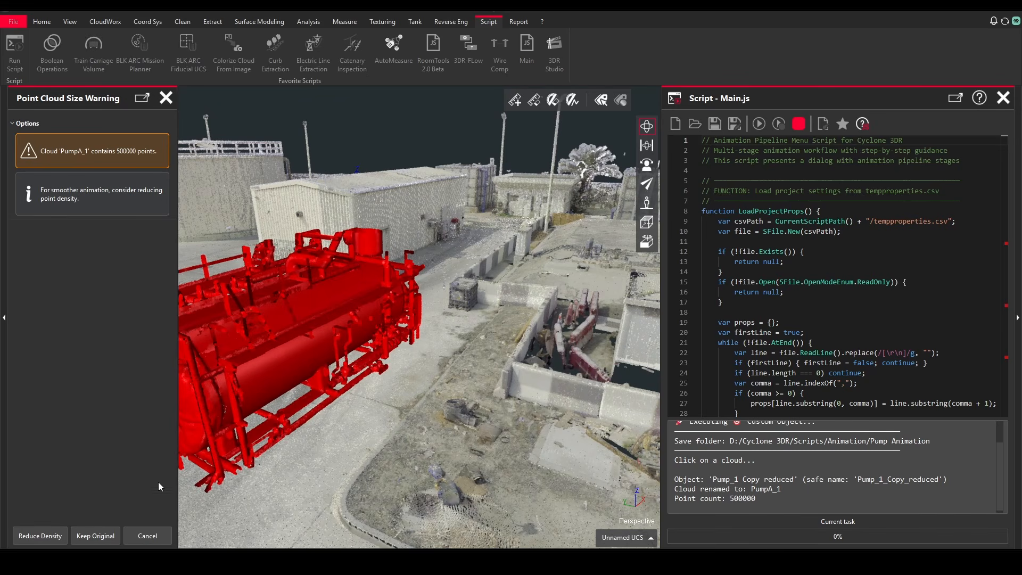
{"action": "left_click", "coordinate": [47, 537]}
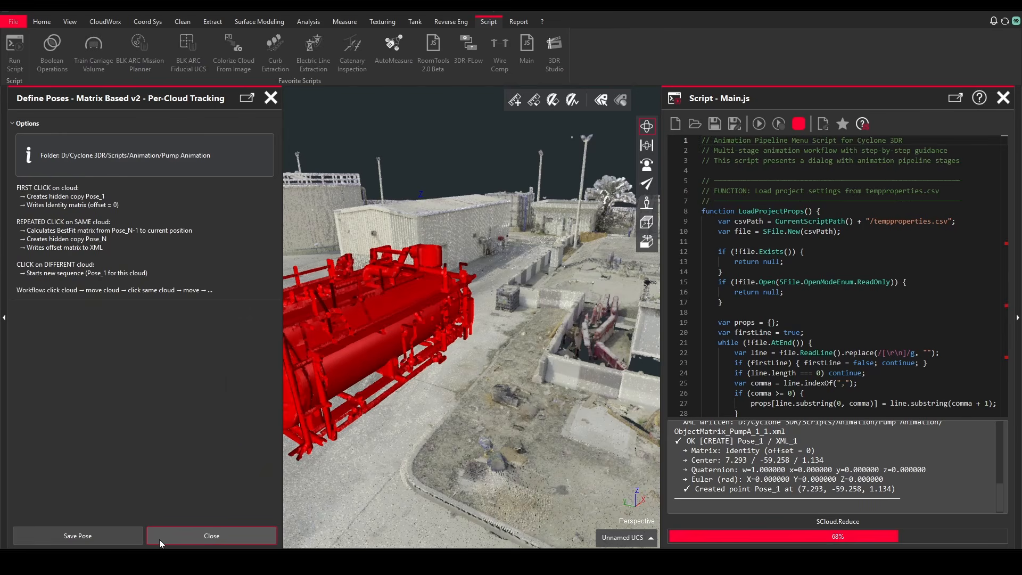
{"action": "left_click", "coordinate": [159, 539]}
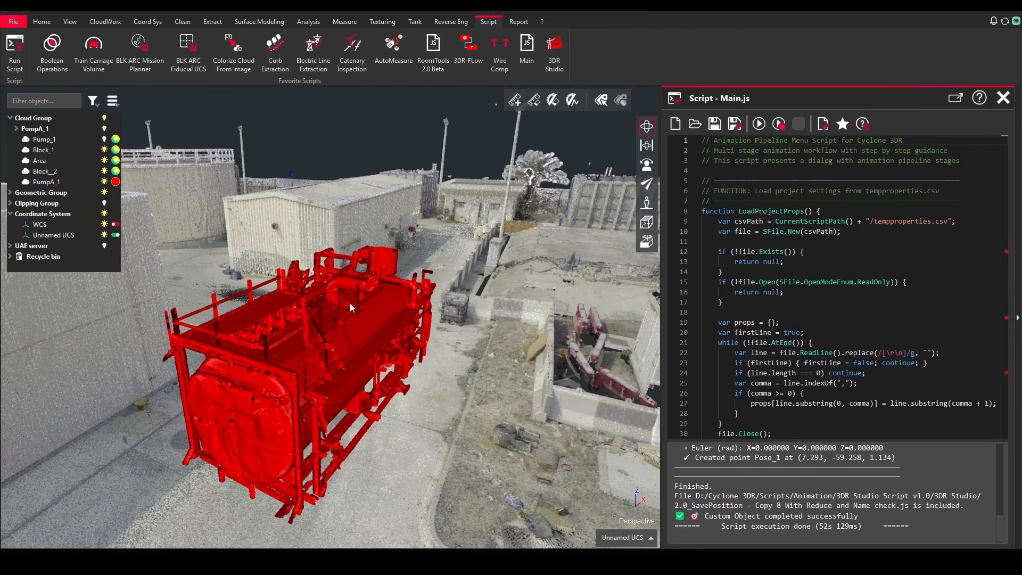
- Move the PumpA_1 cloud along the road beside the building and rotate it with Free Move
{"action": "scroll", "coordinate": [350, 308], "scroll_direction": "up", "scroll_amount": 2}
{"action": "left_click_drag", "start_coordinate": [357, 290], "coordinate": [307, 384]}
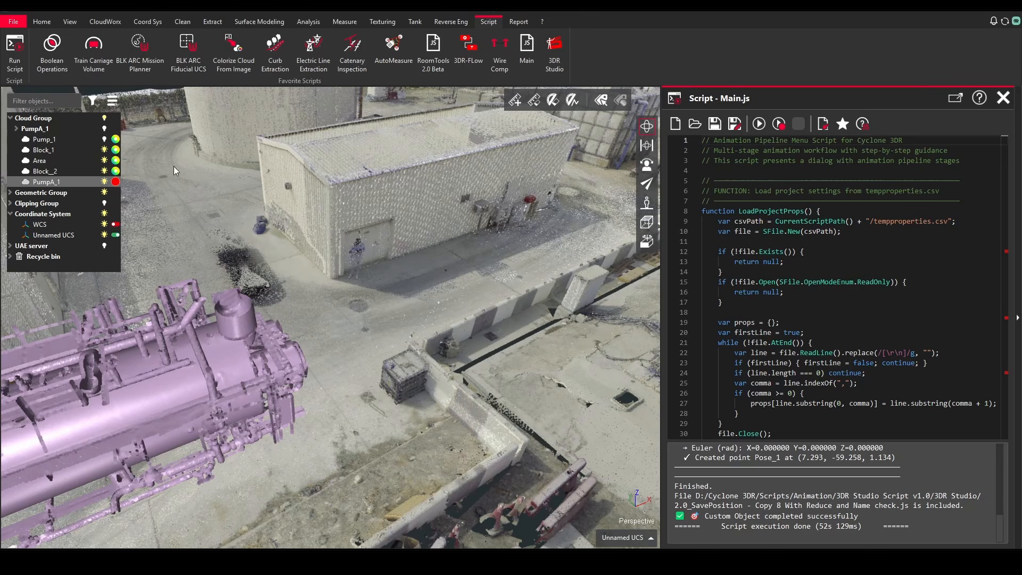
{"action": "left_click", "coordinate": [102, 21]}
{"action": "left_click", "coordinate": [147, 21]}
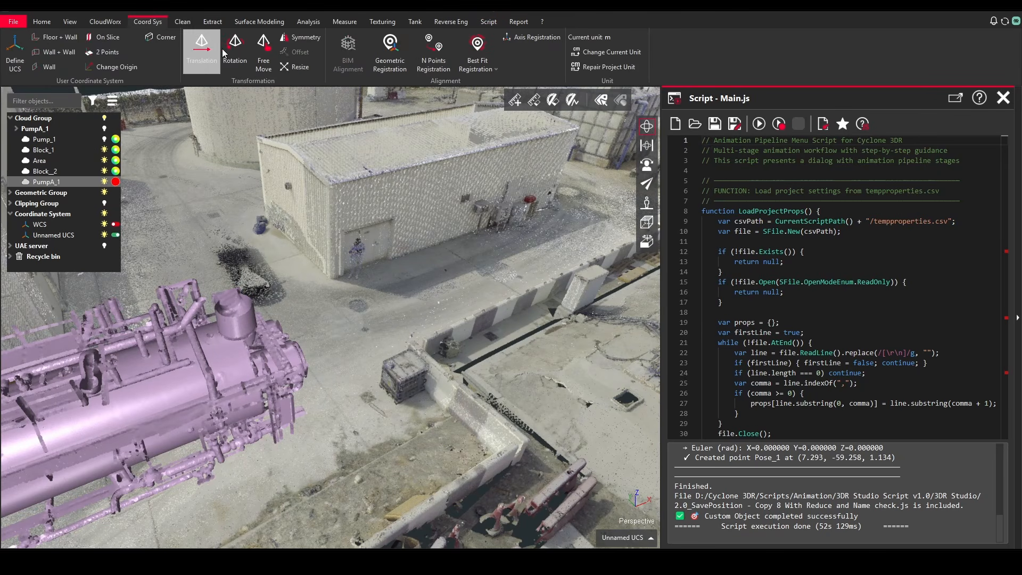
{"action": "left_click", "coordinate": [263, 50]}
{"action": "left_click_drag", "start_coordinate": [291, 276], "coordinate": [405, 330]}
{"action": "middle_click_drag", "start_coordinate": [271, 245], "coordinate": [275, 437]}
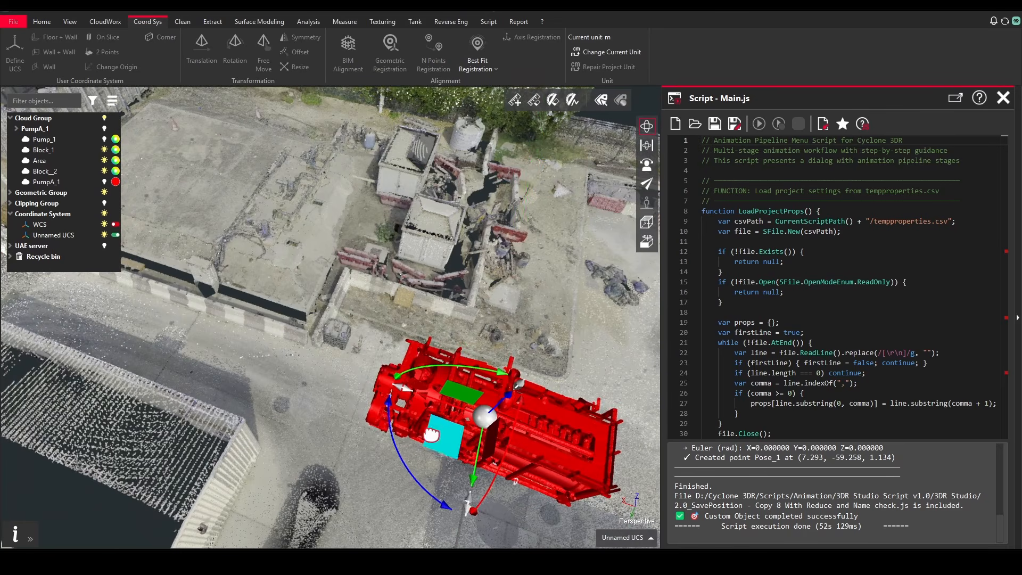
{"action": "left_click_drag", "start_coordinate": [443, 436], "coordinate": [188, 363]}
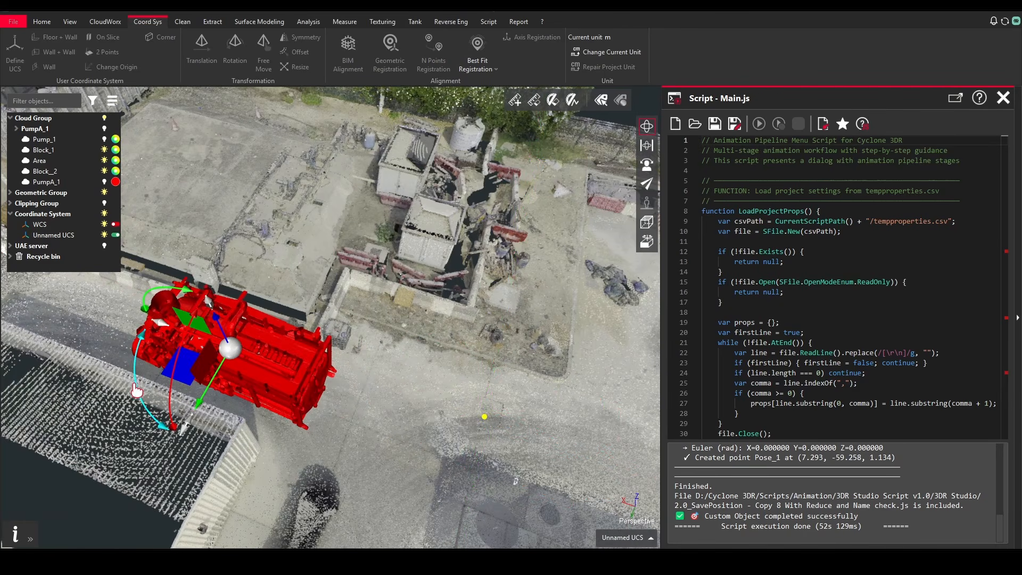
{"action": "left_click_drag", "start_coordinate": [138, 391], "coordinate": [137, 355]}
{"action": "middle_click_drag", "start_coordinate": [138, 356], "coordinate": [245, 399]}
{"action": "left_click_drag", "start_coordinate": [205, 386], "coordinate": [393, 394]}
{"action": "left_click_drag", "start_coordinate": [270, 400], "coordinate": [238, 417]}
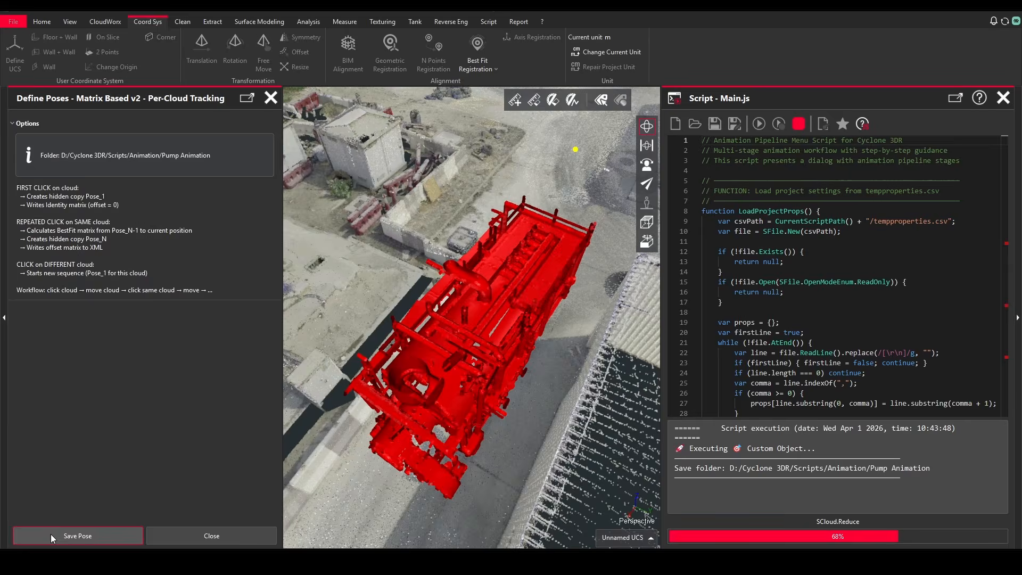
- Save the moved PumpA_1 cloud as its next pose and close the pose definition
{"action": "left_click", "coordinate": [52, 536]}
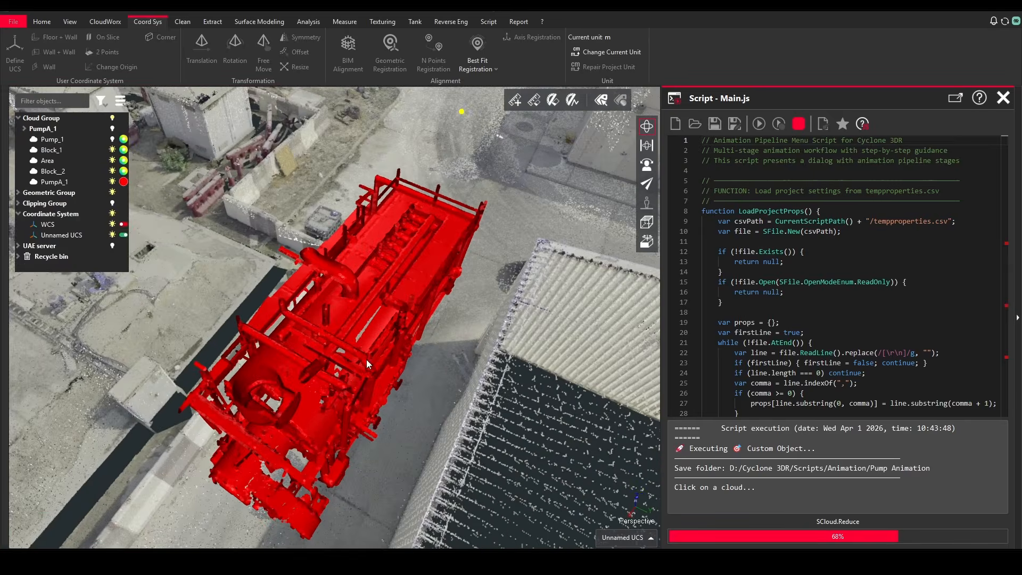
{"action": "left_click", "coordinate": [351, 309]}
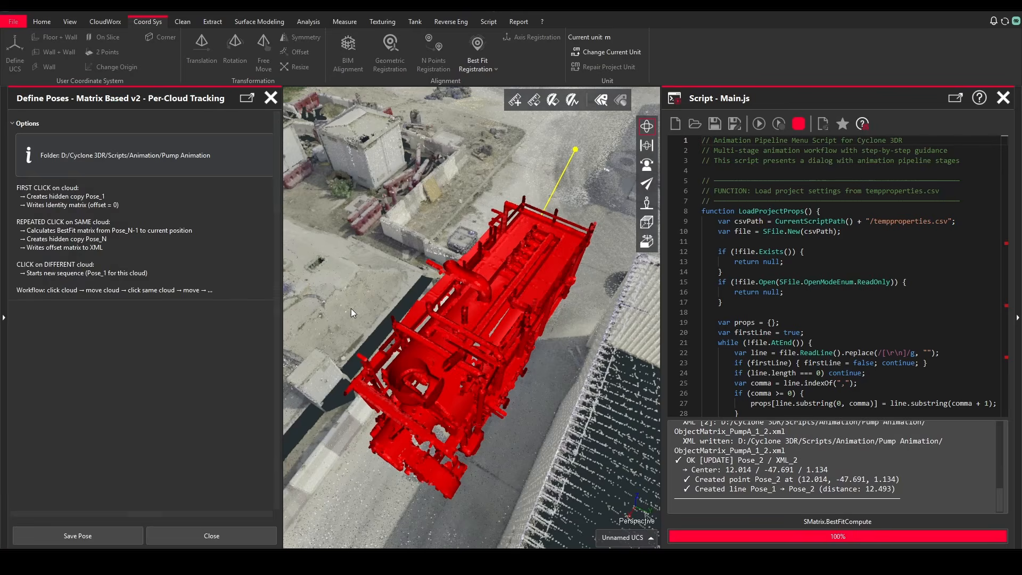
{"action": "left_click", "coordinate": [177, 536]}
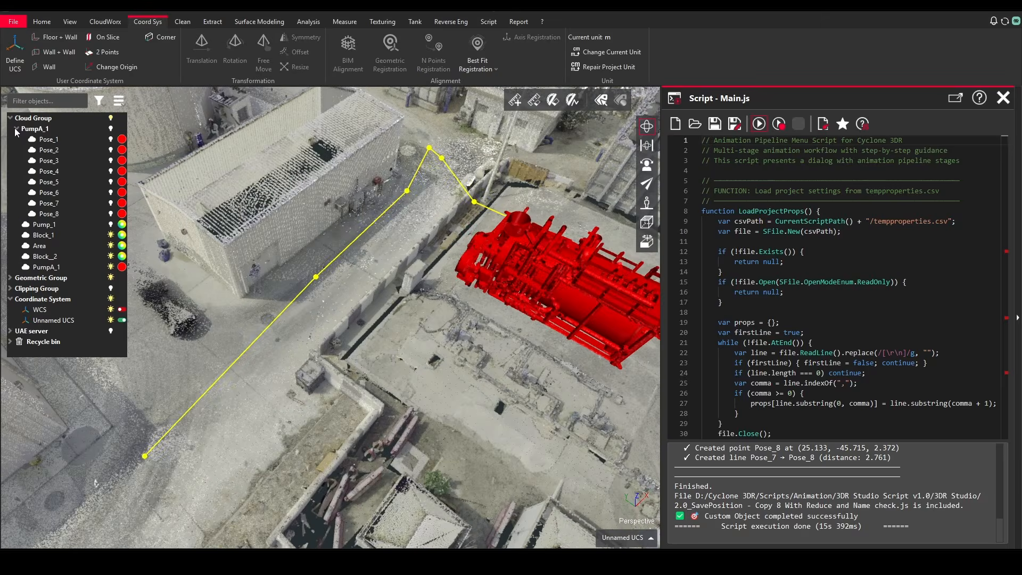
- Toggle the visibility of the saved pose clouds in the PumpA_1 group to examine the pump's positions
{"action": "left_click", "coordinate": [110, 128]}
{"action": "left_click", "coordinate": [111, 149]}
{"action": "left_click", "coordinate": [111, 171]}
{"action": "left_click", "coordinate": [111, 192]}
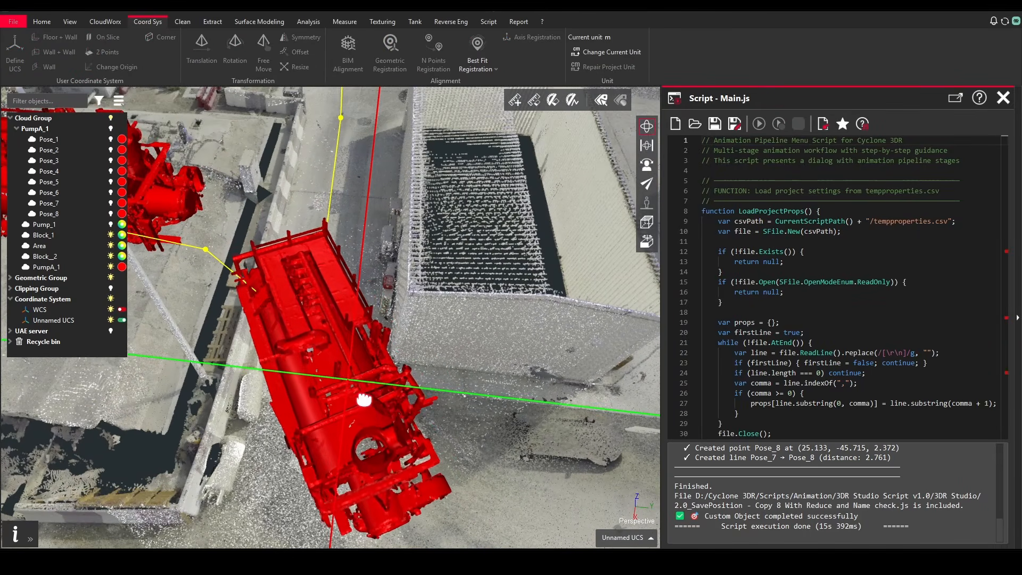
- Adjust the position of the Pose_4 cloud near the building corner with the manipulator and apply the move
{"action": "left_click_drag", "start_coordinate": [402, 428], "coordinate": [396, 429]}
{"action": "left_click_drag", "start_coordinate": [366, 395], "coordinate": [365, 406]}
{"action": "key", "text": "Return"}
{"action": "left_click_drag", "start_coordinate": [350, 360], "coordinate": [461, 388]}
{"action": "middle_click_drag", "start_coordinate": [341, 368], "coordinate": [466, 367]}
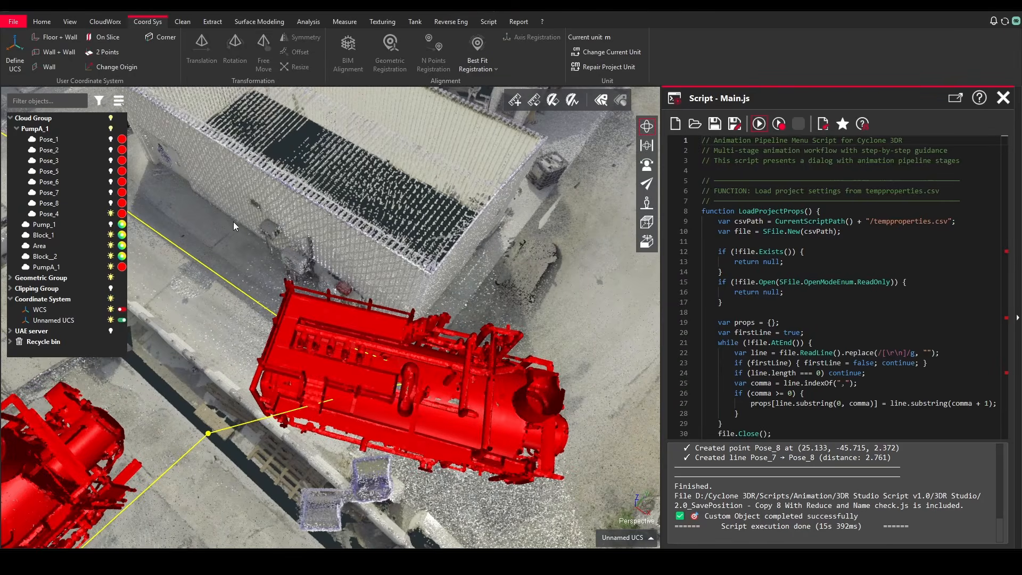
- Rerun the script and update Pose_4 to its new position with the Update Existing Pose method of Define Poses
{"action": "left_click", "coordinate": [318, 341]}
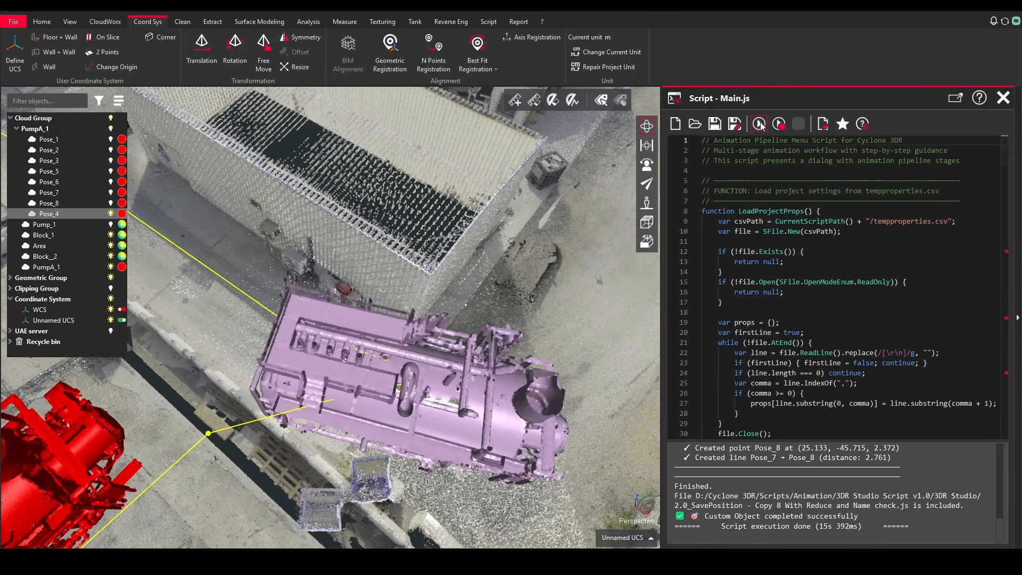
{"action": "key", "text": "F5"}
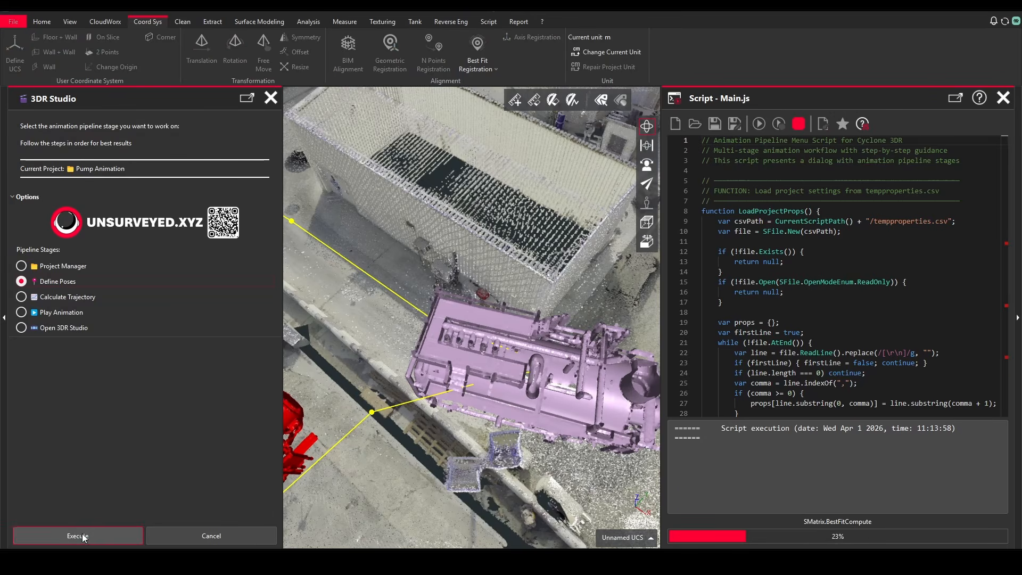
{"action": "left_click", "coordinate": [82, 536]}
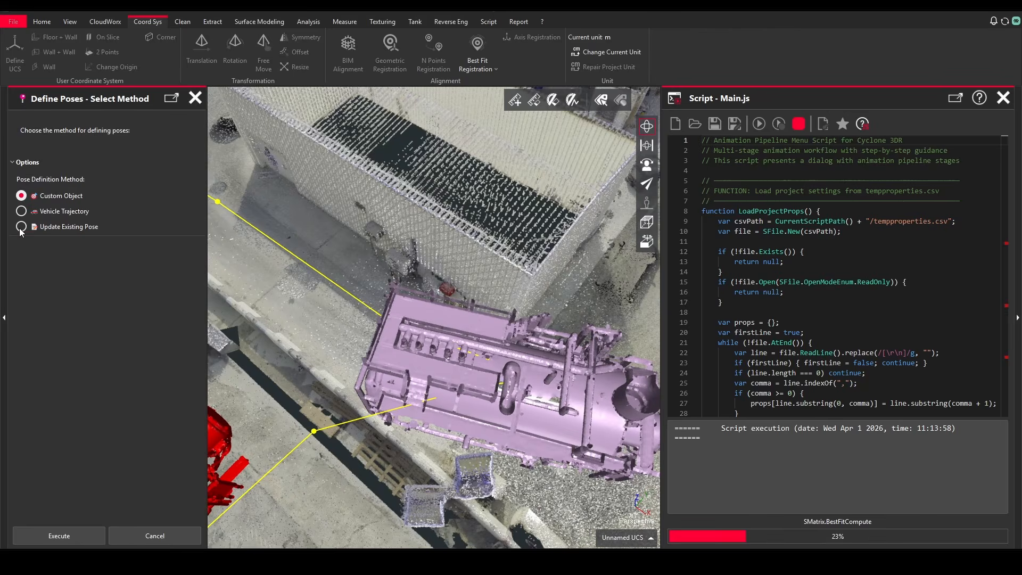
{"action": "left_click", "coordinate": [21, 226]}
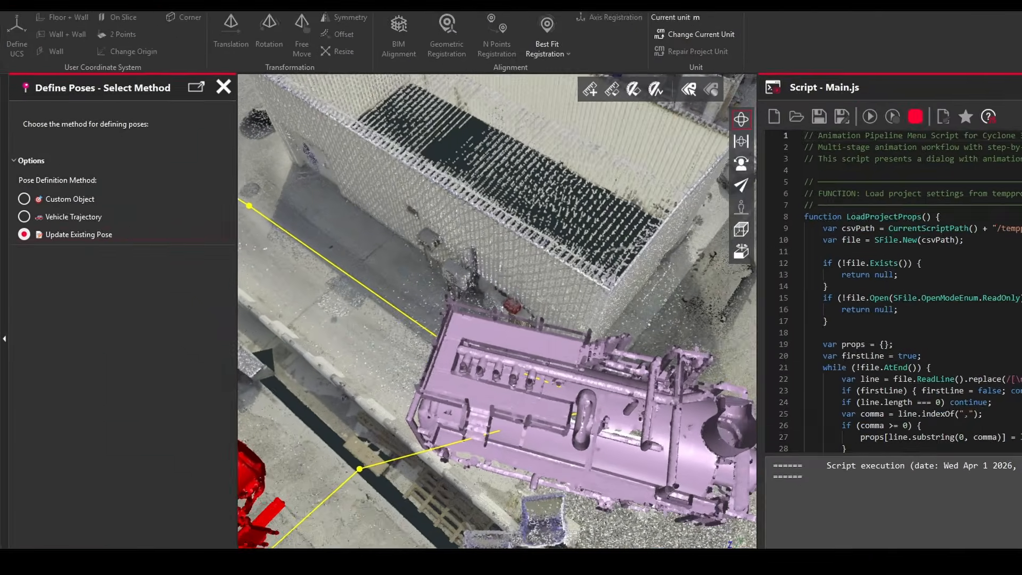
{"action": "left_click", "coordinate": [59, 536]}
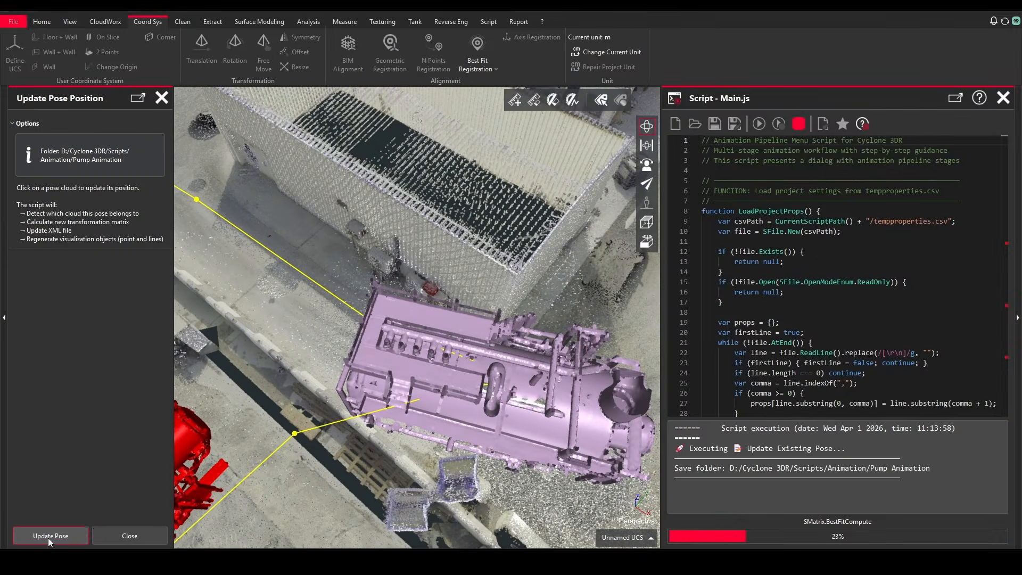
{"action": "left_click", "coordinate": [48, 536]}
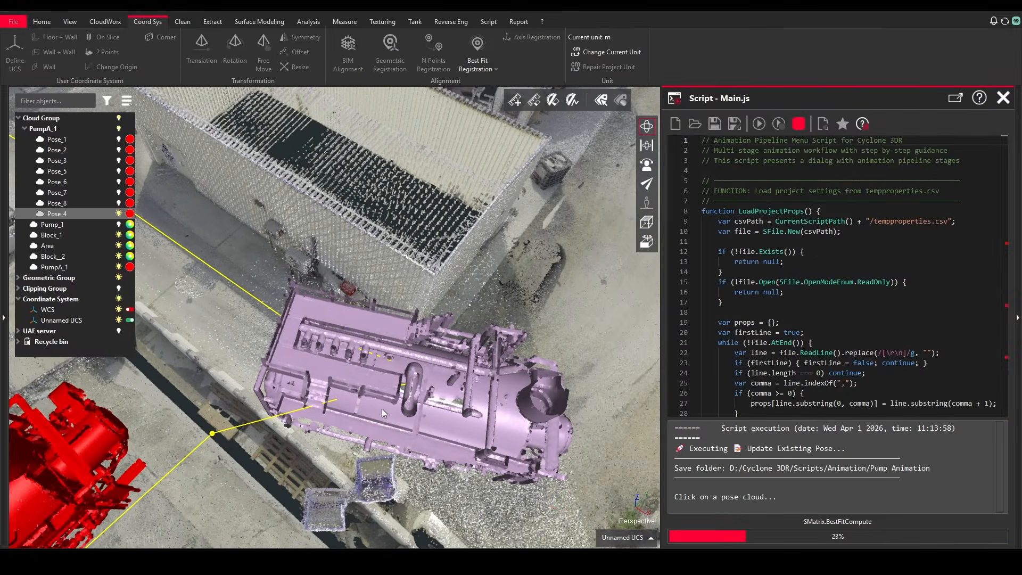
{"action": "left_click", "coordinate": [384, 372]}
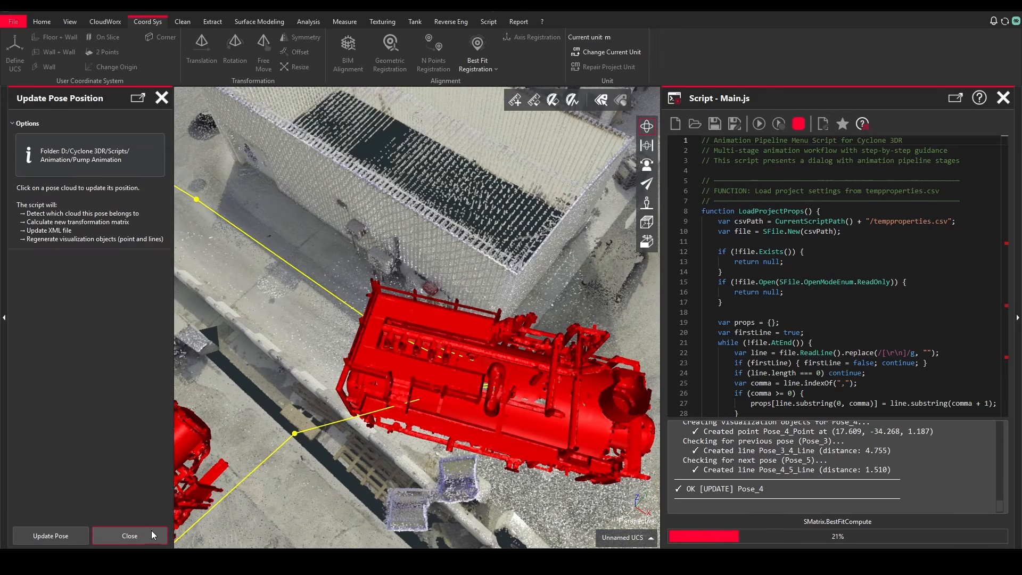
{"action": "left_click", "coordinate": [152, 536]}
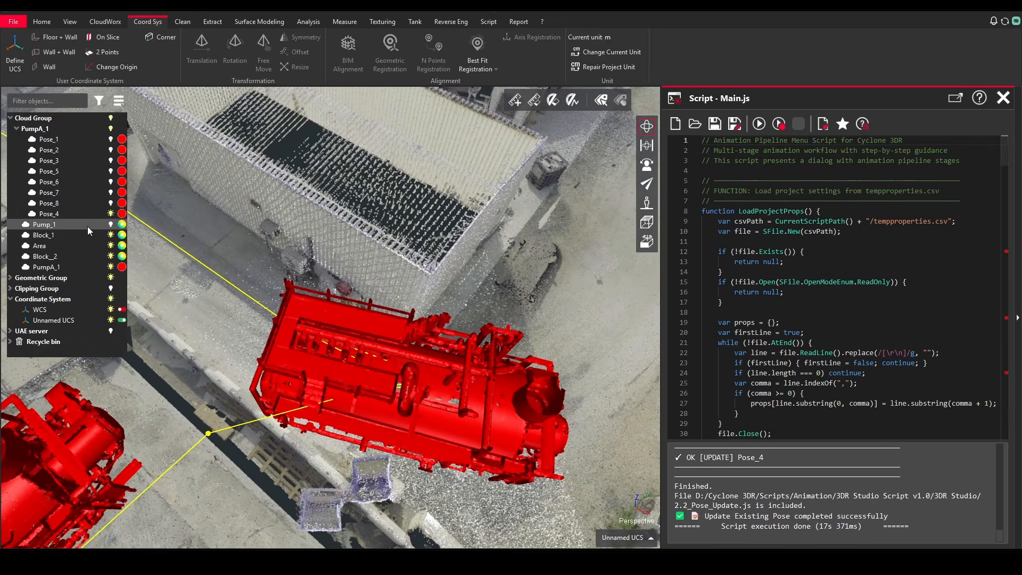
- Hide the Pose_4 cloud and delete the outdated trajectory lines leading to its former position
{"action": "left_click", "coordinate": [111, 215]}
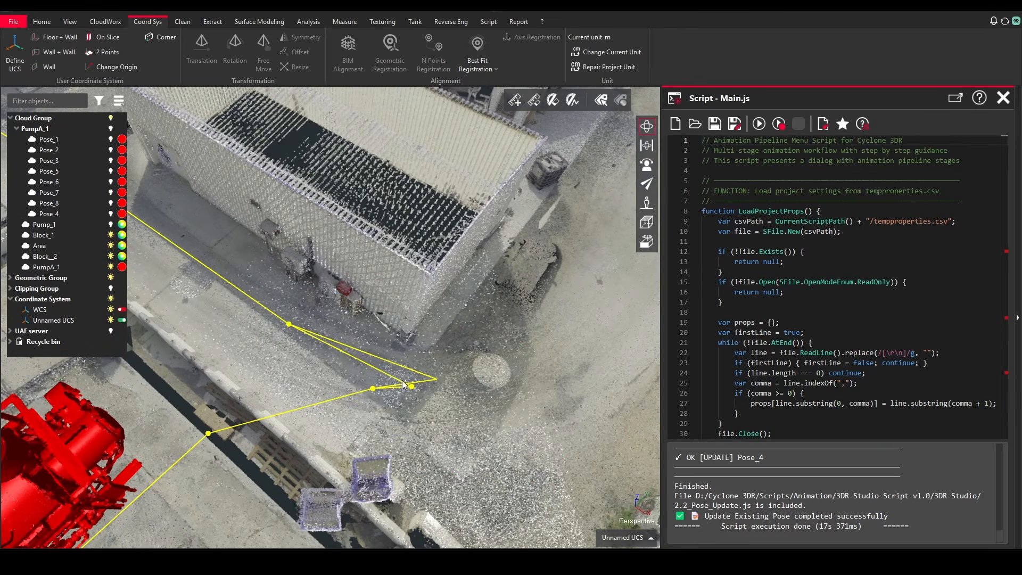
{"action": "left_click_drag", "start_coordinate": [403, 384], "coordinate": [258, 320]}
{"action": "left_click", "coordinate": [424, 414]}
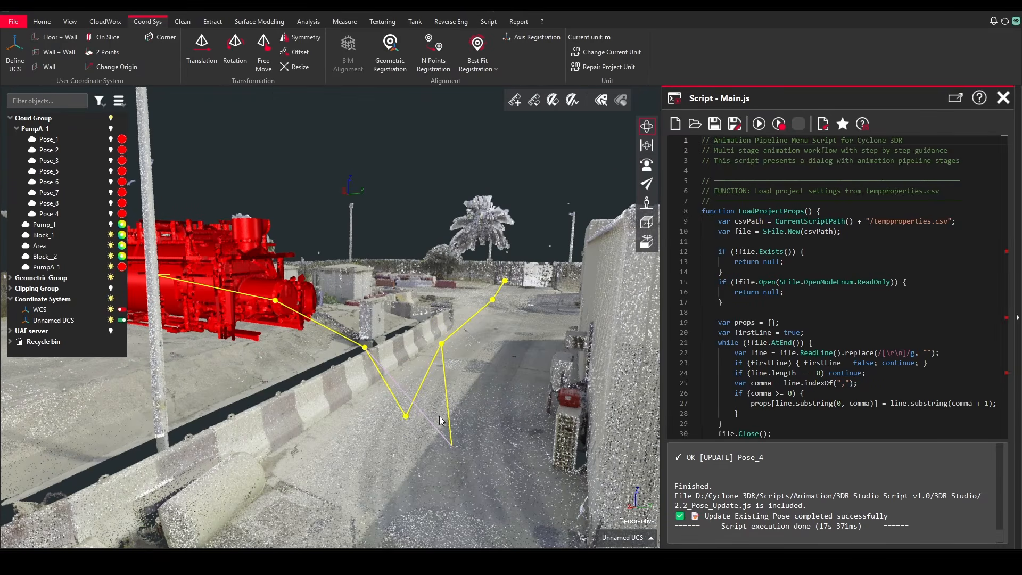
{"action": "mouse_move", "coordinate": [407, 415]}
{"action": "left_mouse_down"}
{"action": "mouse_move", "coordinate": [450, 416]}
{"action": "mouse_move", "coordinate": [397, 416]}
{"action": "mouse_move", "coordinate": [408, 420]}
{"action": "left_mouse_up"}
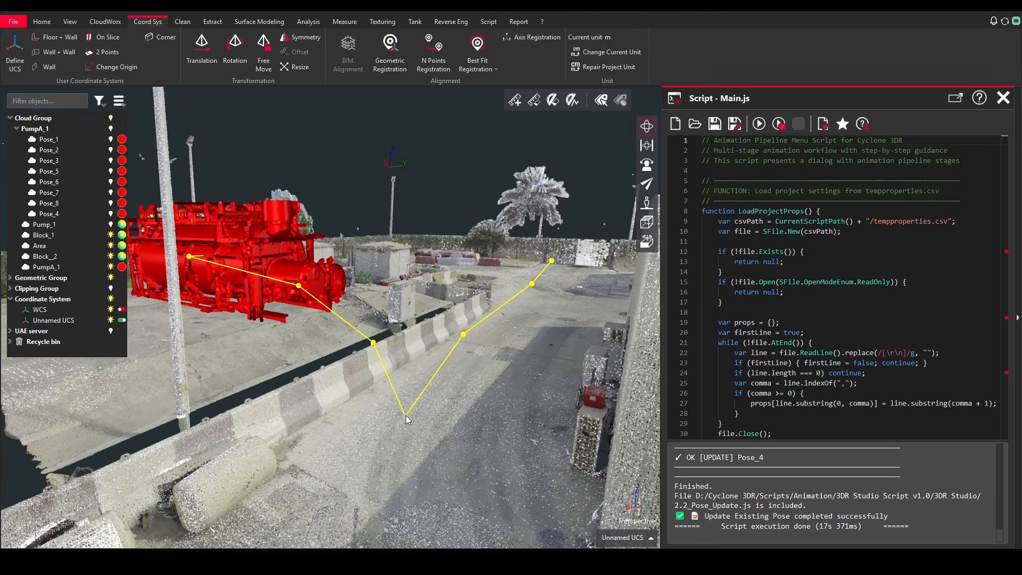
{"action": "right_click", "coordinate": [422, 418]}
{"action": "left_click", "coordinate": [453, 226]}
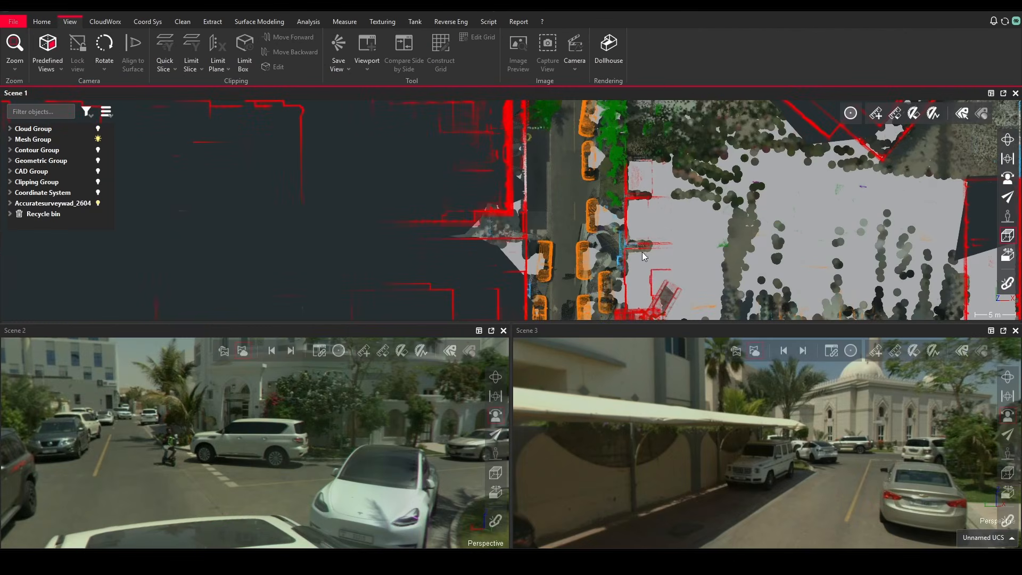
- Examine the moving vehicle in the street project from the top view and the two street-level scenes
{"action": "middle_click_drag", "start_coordinate": [564, 234], "coordinate": [562, 273]}
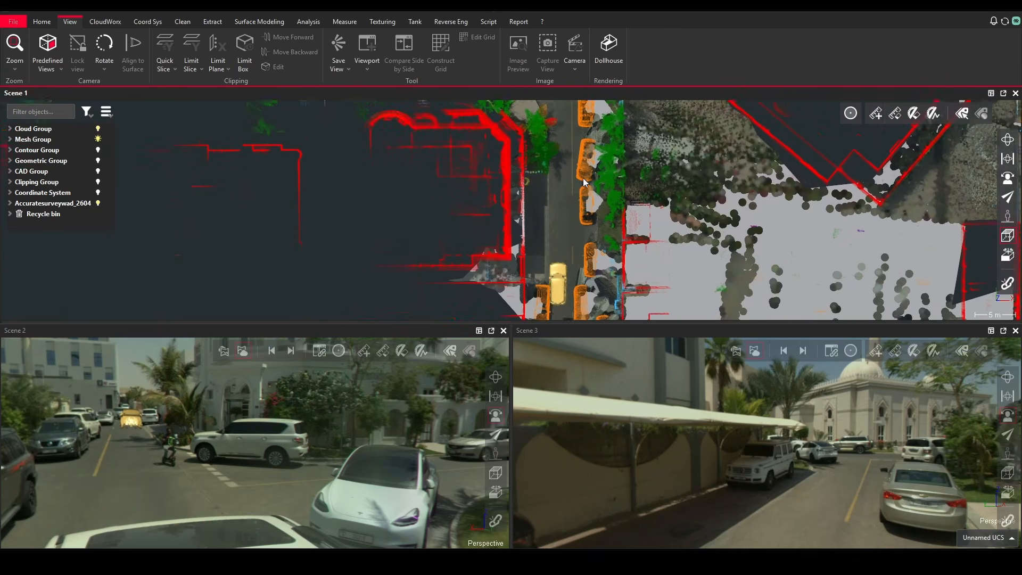
{"action": "middle_click_drag", "start_coordinate": [583, 178], "coordinate": [560, 224]}
{"action": "scroll", "coordinate": [535, 167], "scroll_direction": "up", "scroll_amount": 5}
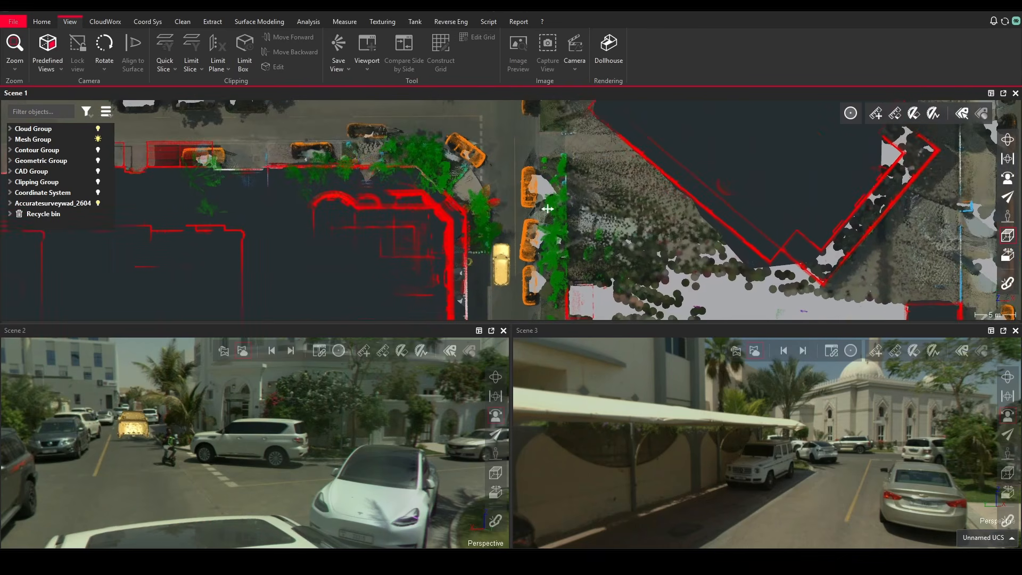
{"action": "left_click", "coordinate": [213, 418]}
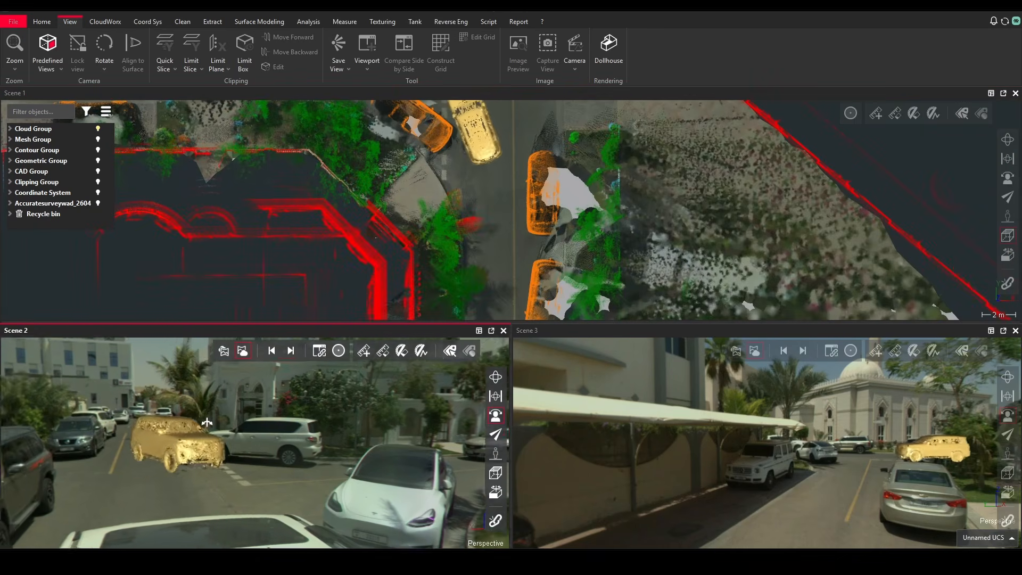
{"action": "left_click", "coordinate": [831, 460]}
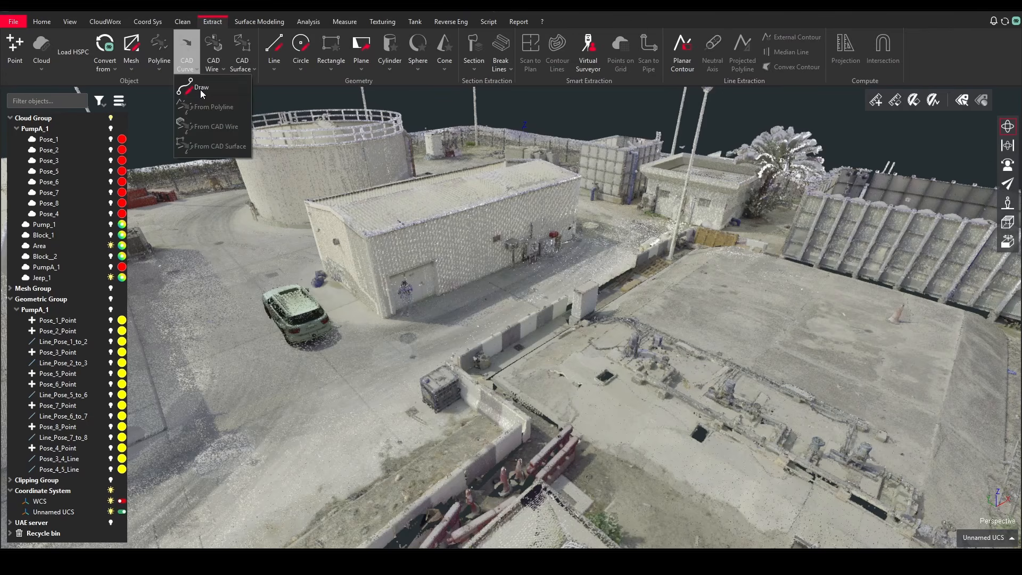
- Draw a CAD curve for the jeep's route around the tank and past the building, and set the curve width to 5 pixels
{"action": "left_click", "coordinate": [200, 88]}
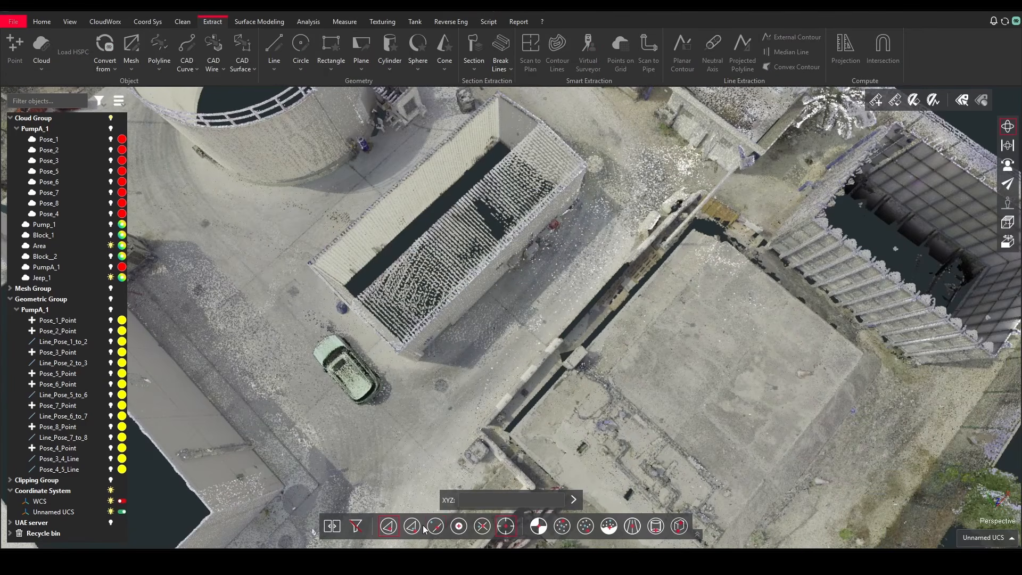
{"action": "left_click", "coordinate": [313, 335]}
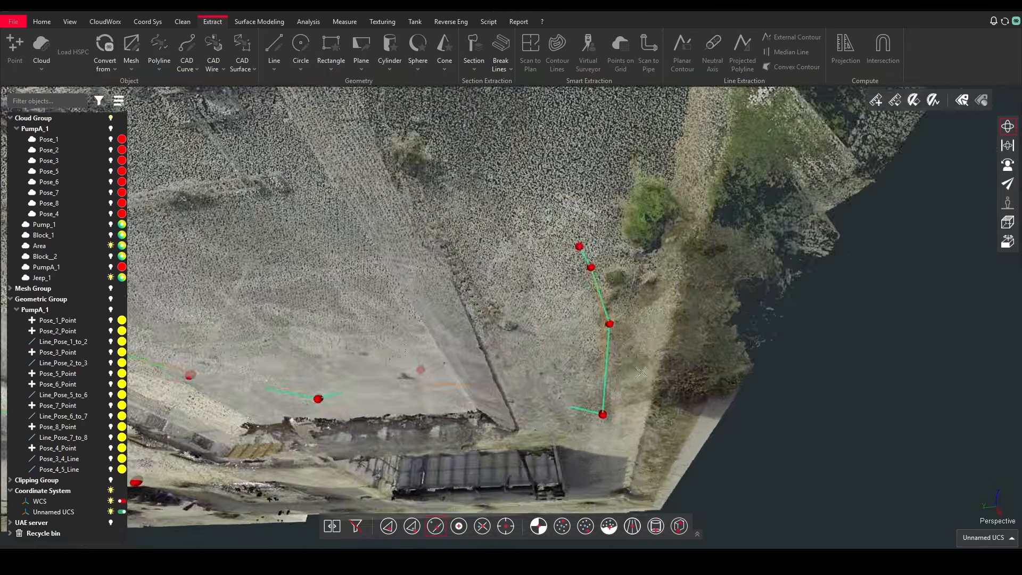
{"action": "scroll", "coordinate": [641, 373], "scroll_direction": "up", "scroll_amount": 2}
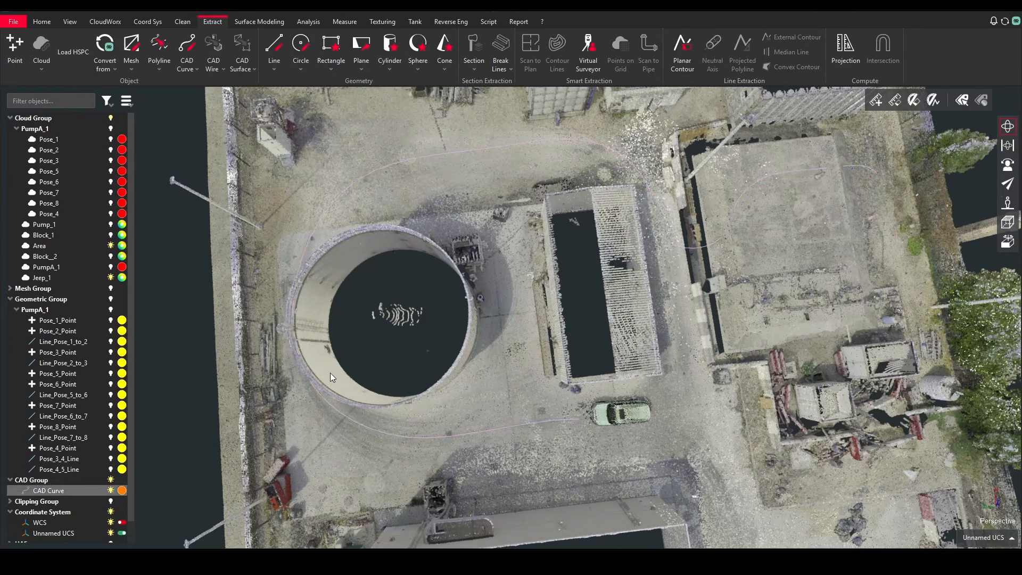
{"action": "left_click", "coordinate": [122, 491]}
{"action": "left_click_drag", "start_coordinate": [218, 388], "coordinate": [226, 389]}
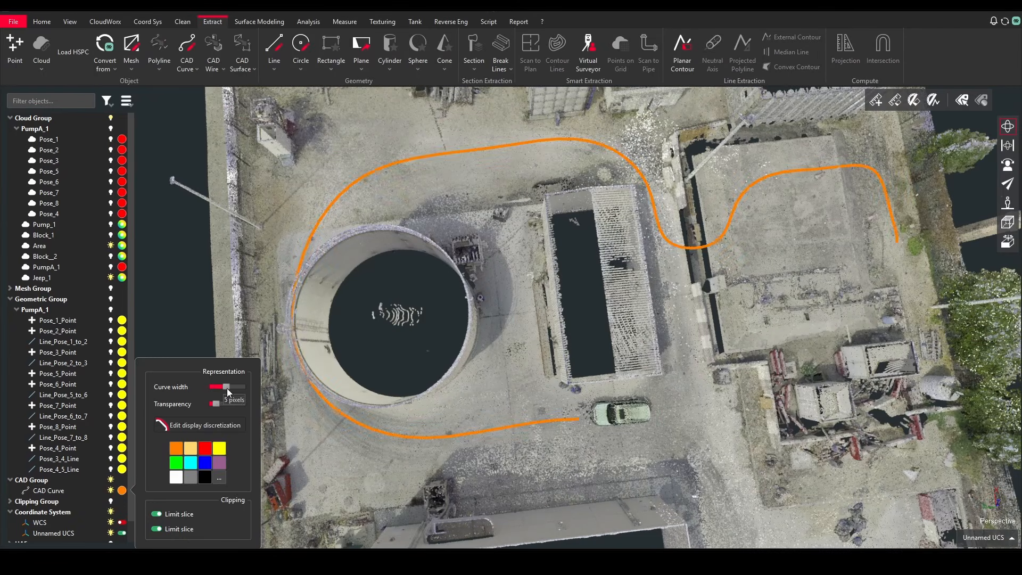
- Convert the drawn CAD curve of the jeep's route into a polyline
{"action": "left_click", "coordinate": [410, 435]}
{"action": "left_click", "coordinate": [157, 68]}
{"action": "left_click", "coordinate": [182, 125]}
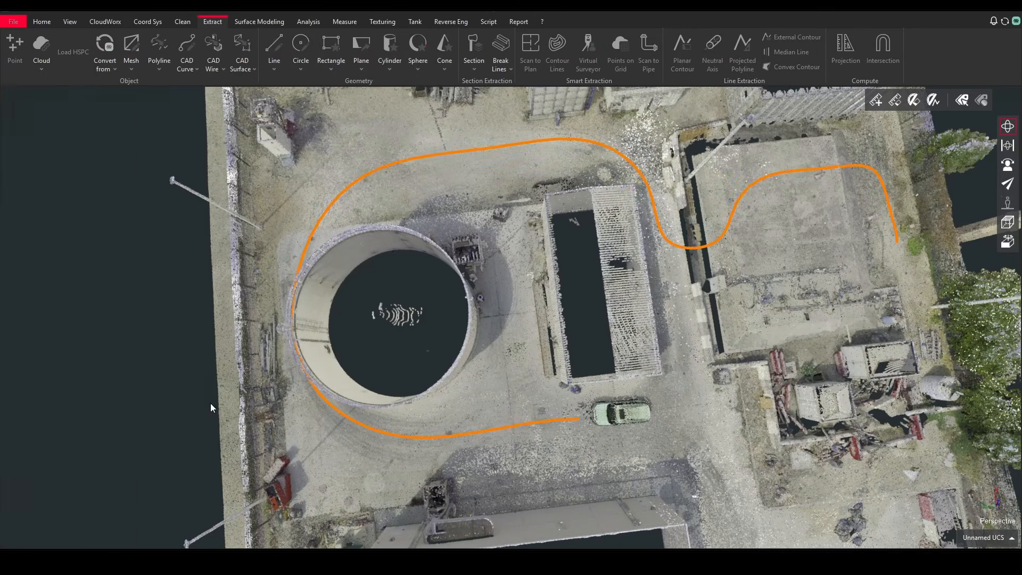
{"action": "left_click", "coordinate": [109, 538]}
{"action": "left_click", "coordinate": [41, 537]}
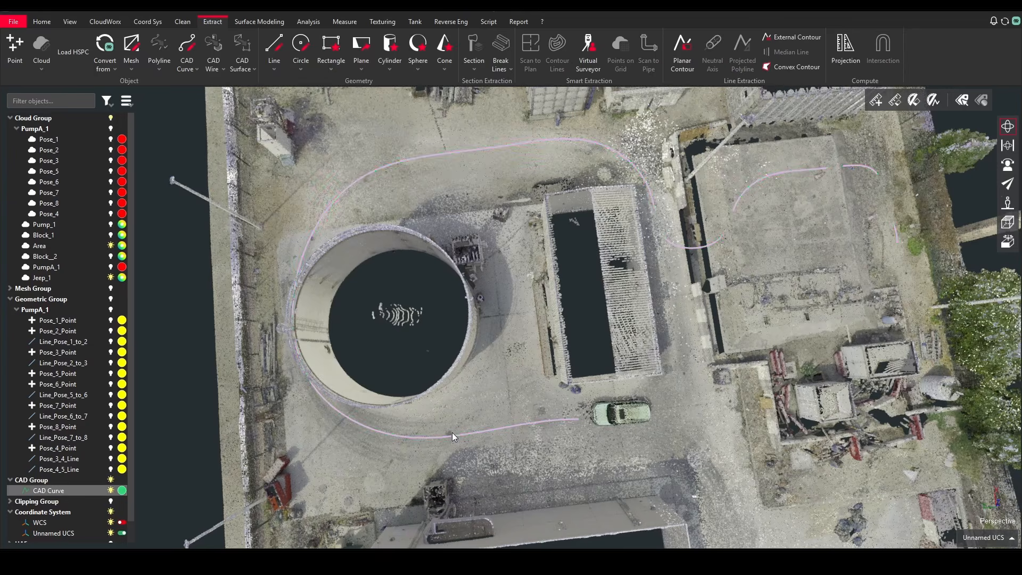
- Generate a digital terrain model of the road surface from the Area cloud
{"action": "left_click_drag", "start_coordinate": [452, 433], "coordinate": [292, 410]}
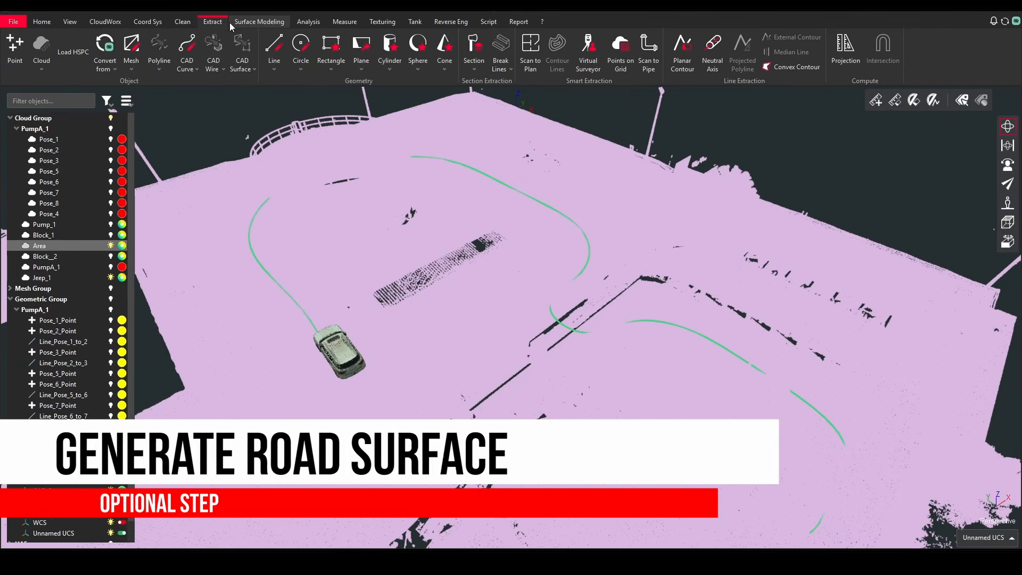
{"action": "left_click", "coordinate": [242, 20]}
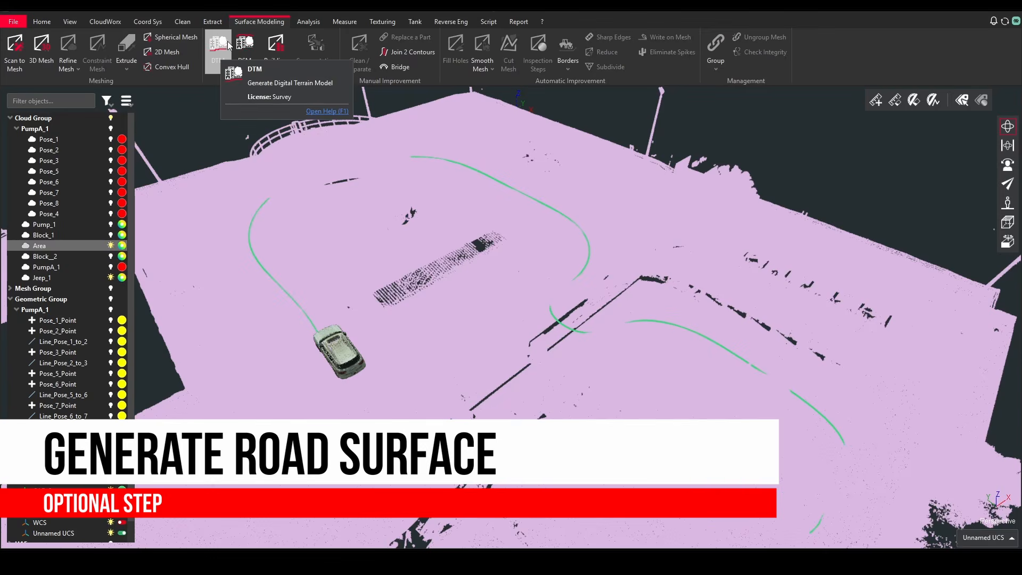
{"action": "left_click", "coordinate": [218, 44]}
{"action": "left_click", "coordinate": [112, 535]}
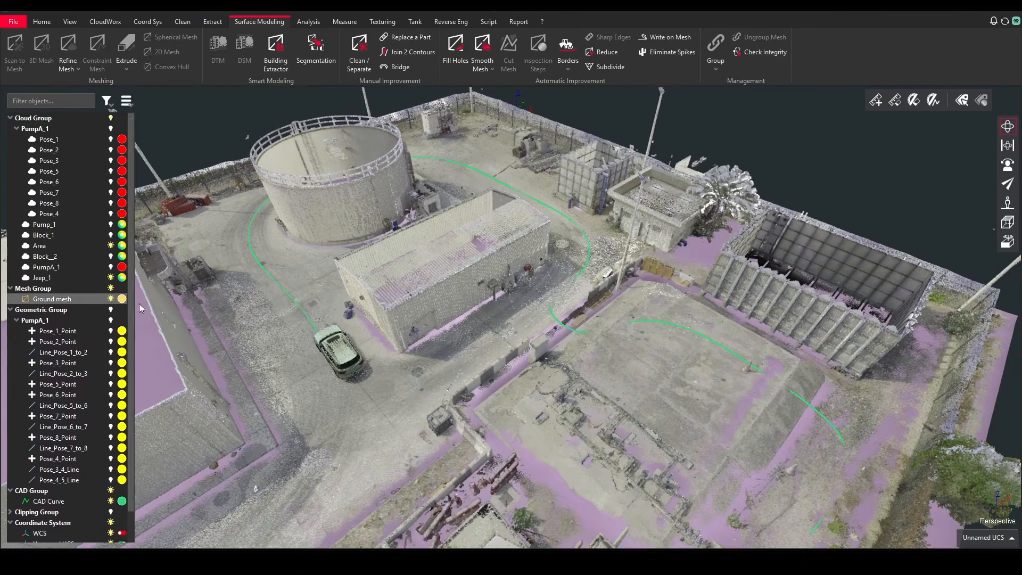
- Hide the Area cloud so only the ground mesh, the jeep and its route curve are displayed
{"action": "right_click", "coordinate": [271, 302]}
{"action": "left_click", "coordinate": [290, 310]}
{"action": "mouse_move", "coordinate": [263, 362]}
{"action": "left_mouse_down"}
{"action": "mouse_move", "coordinate": [264, 325]}
{"action": "mouse_move", "coordinate": [276, 376]}
{"action": "left_mouse_up"}
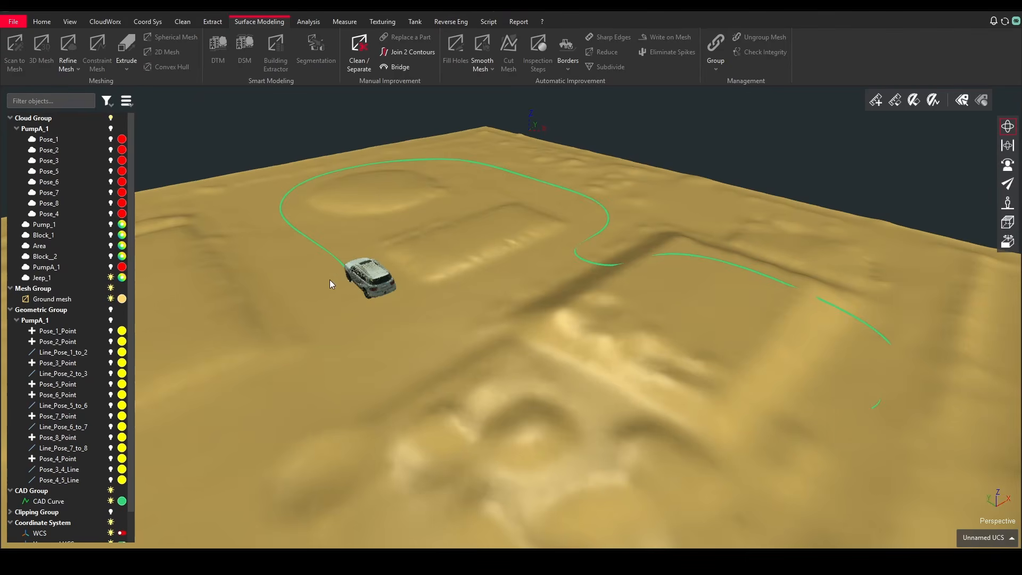
{"action": "scroll", "coordinate": [331, 285], "scroll_direction": "up", "scroll_amount": 3}
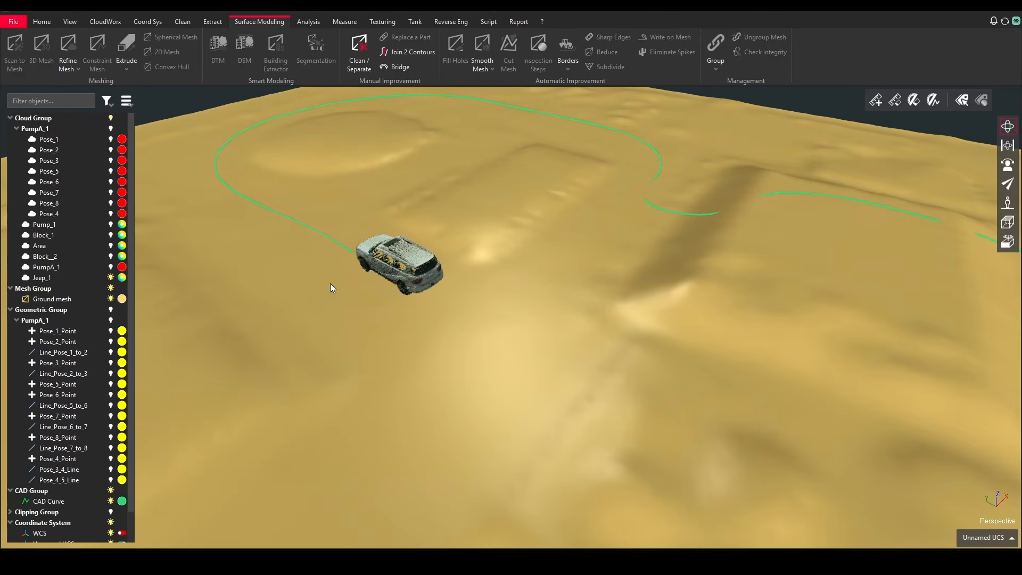
- Run the 3DR Studio script, start Define Poses with the Vehicle Trajectory method, and select the Jeep_1 cloud to animate
{"action": "left_click", "coordinate": [489, 21]}
{"action": "left_click", "coordinate": [555, 51]}
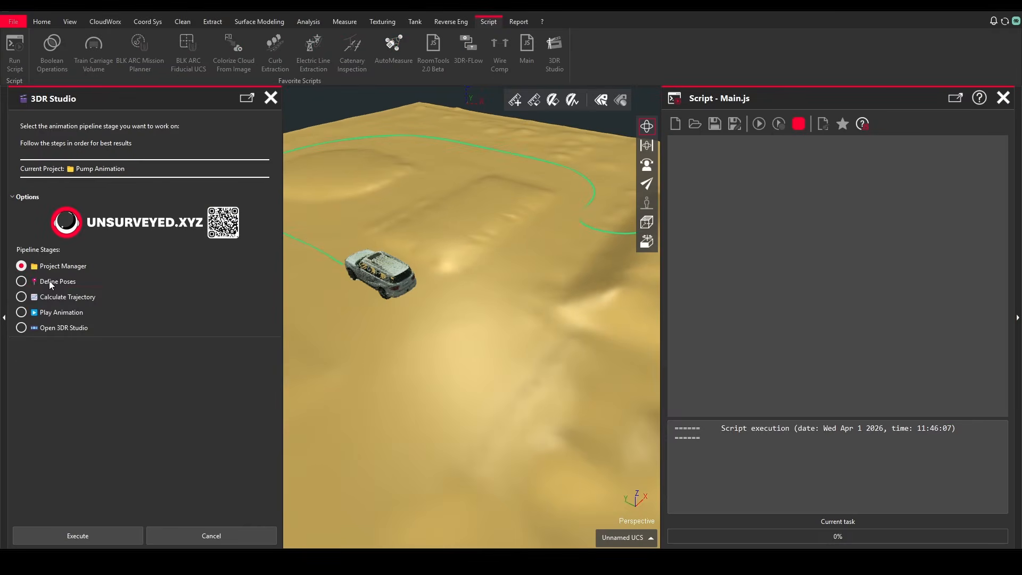
{"action": "left_click", "coordinate": [22, 281]}
{"action": "left_click", "coordinate": [117, 535]}
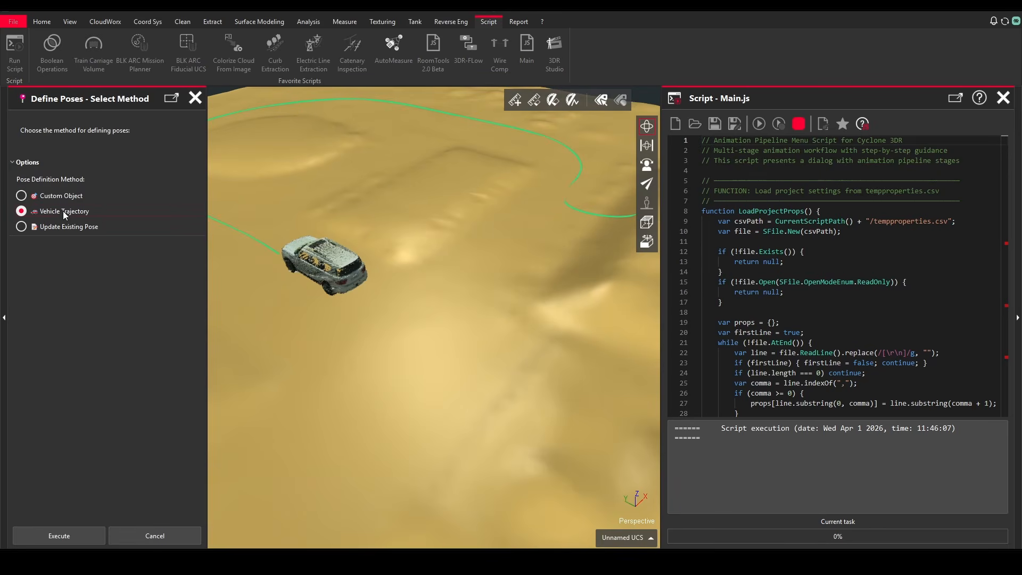
{"action": "left_click", "coordinate": [60, 535]}
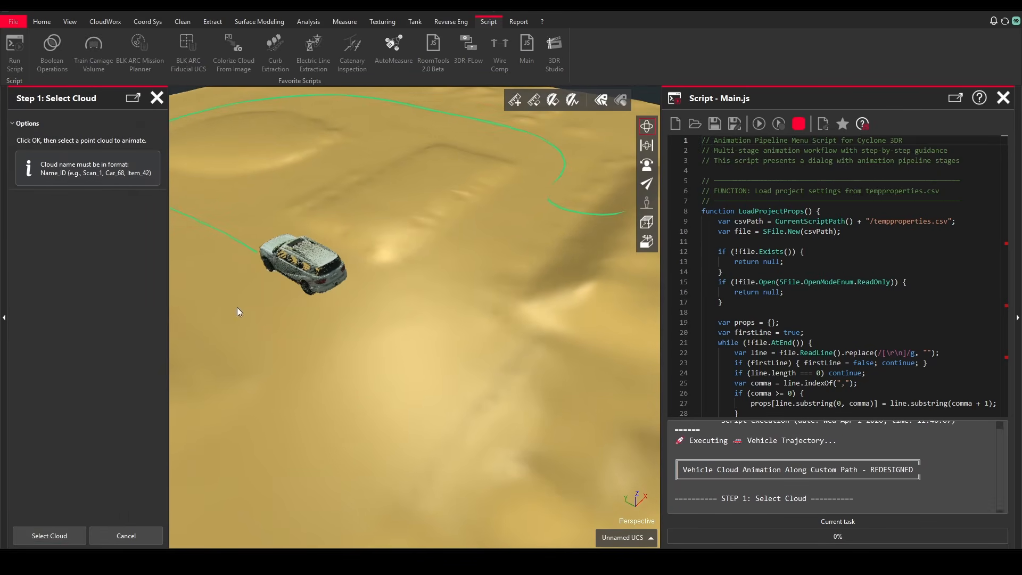
{"action": "left_click", "coordinate": [46, 536]}
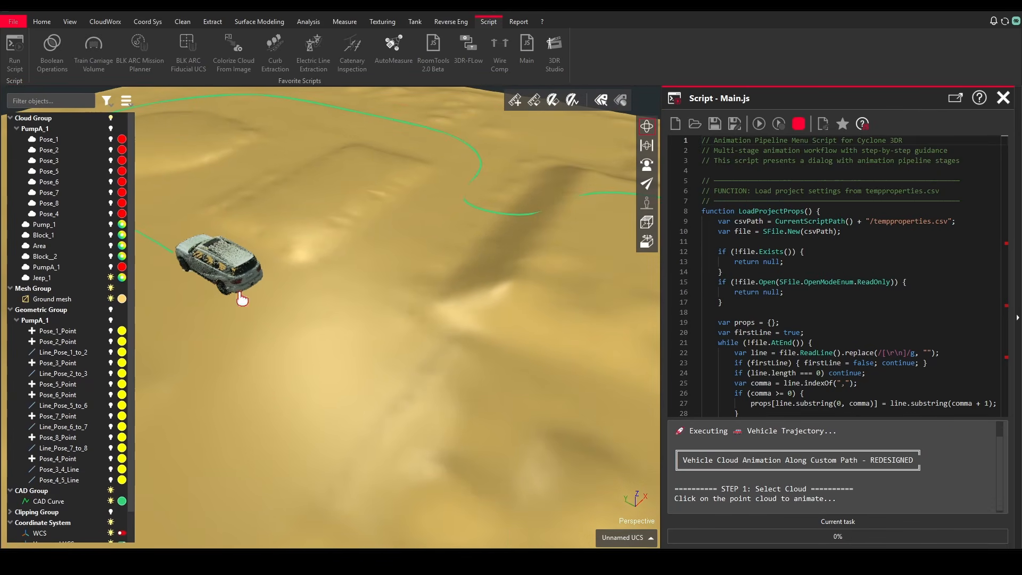
{"action": "left_click", "coordinate": [186, 254]}
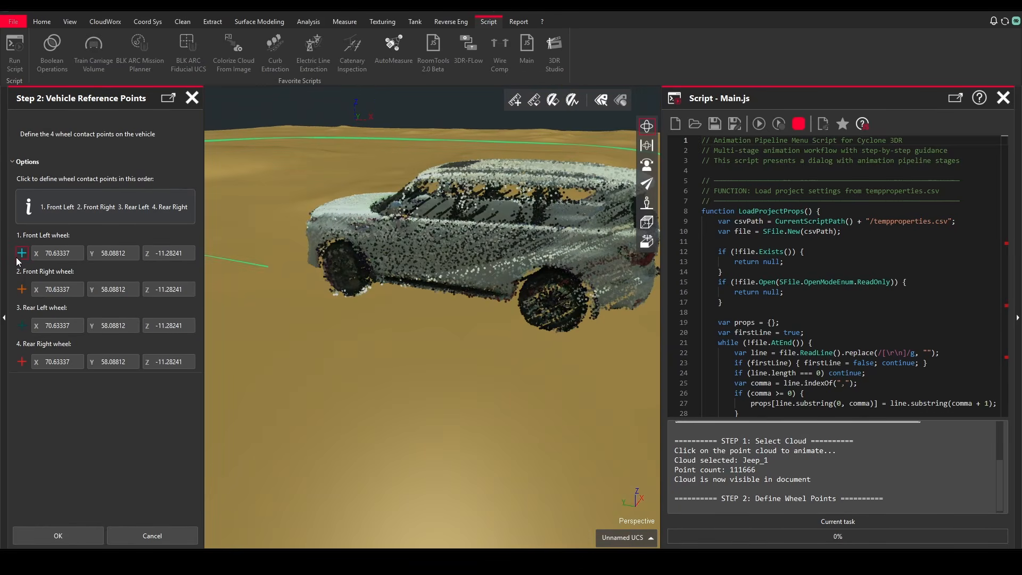
- Define the front left, rear left, front right and rear right wheel contact points on the jeep cloud and confirm them
{"action": "left_click", "coordinate": [520, 527]}
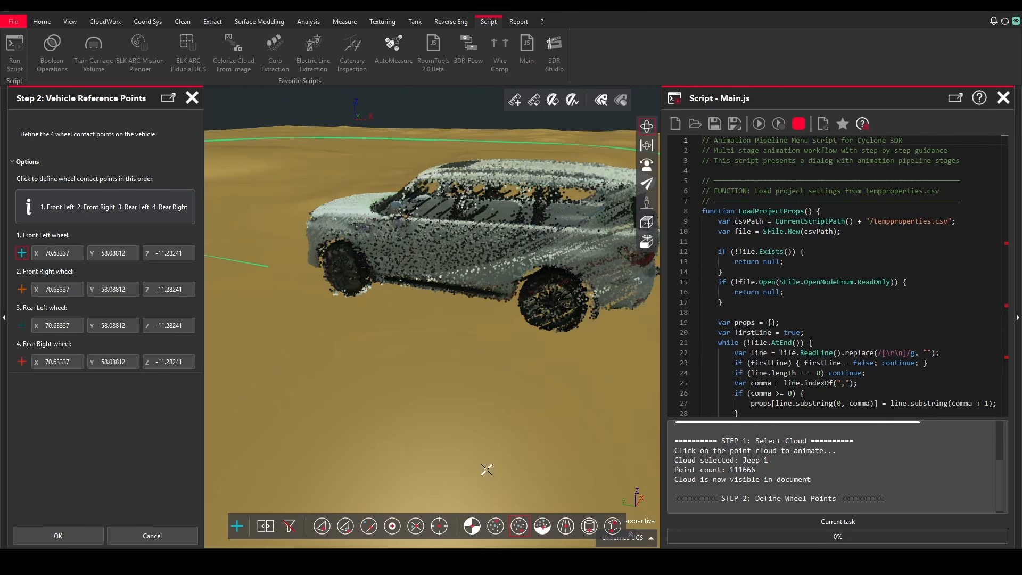
{"action": "left_click", "coordinate": [345, 286]}
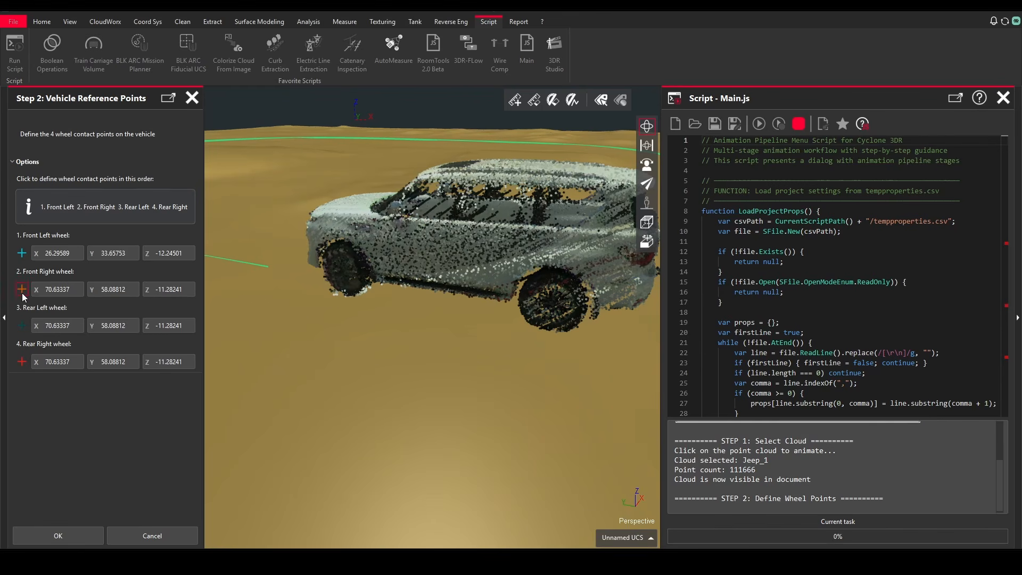
{"action": "left_click", "coordinate": [549, 324]}
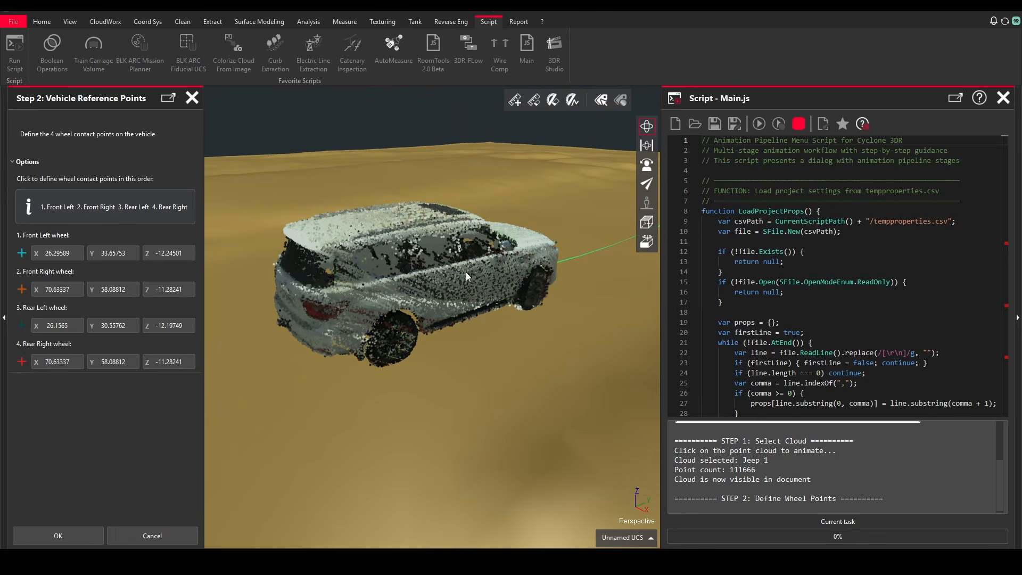
{"action": "left_click", "coordinate": [22, 291]}
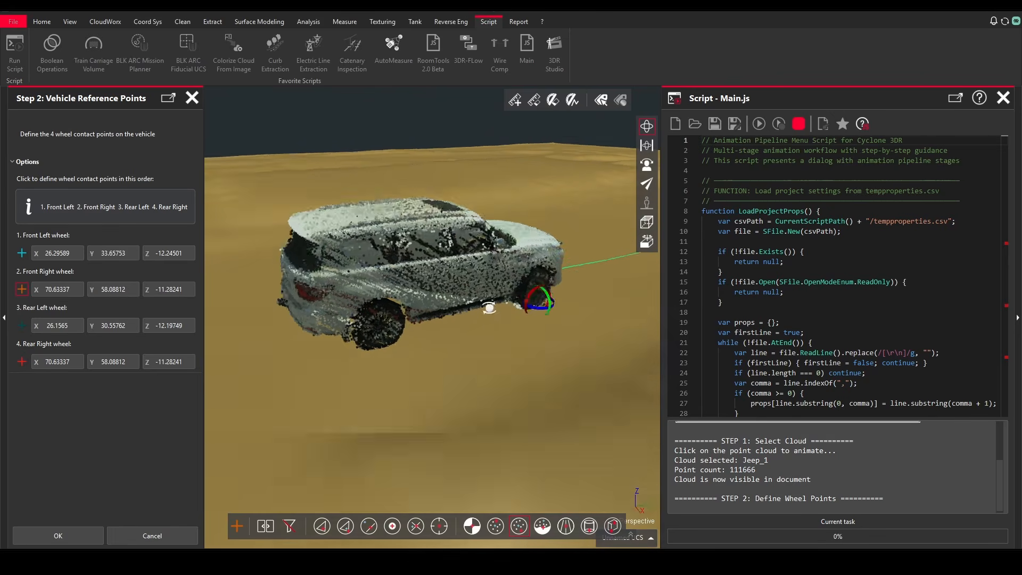
{"action": "left_click", "coordinate": [539, 304]}
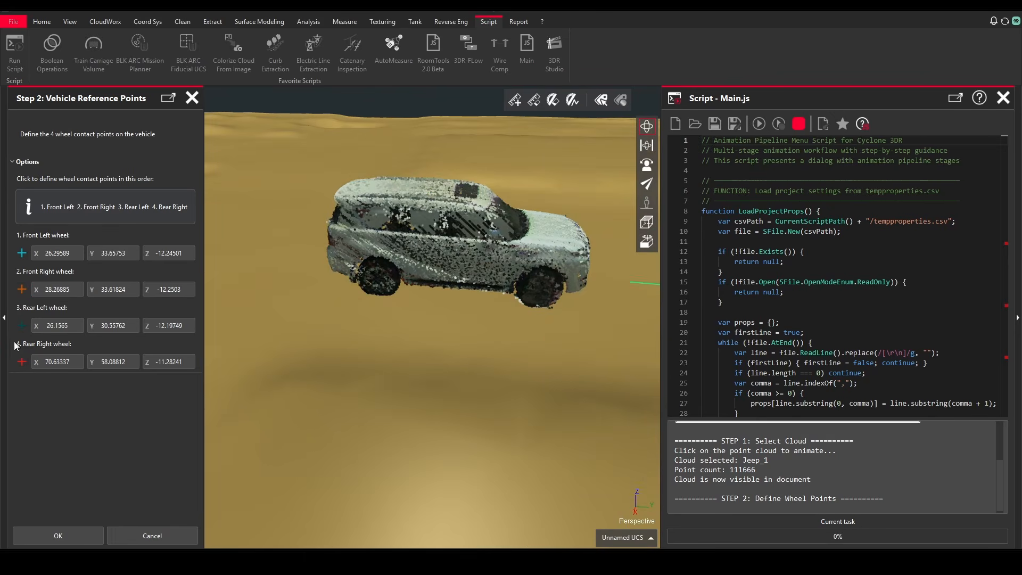
{"action": "left_click", "coordinate": [376, 291]}
{"action": "left_click", "coordinate": [59, 536]}
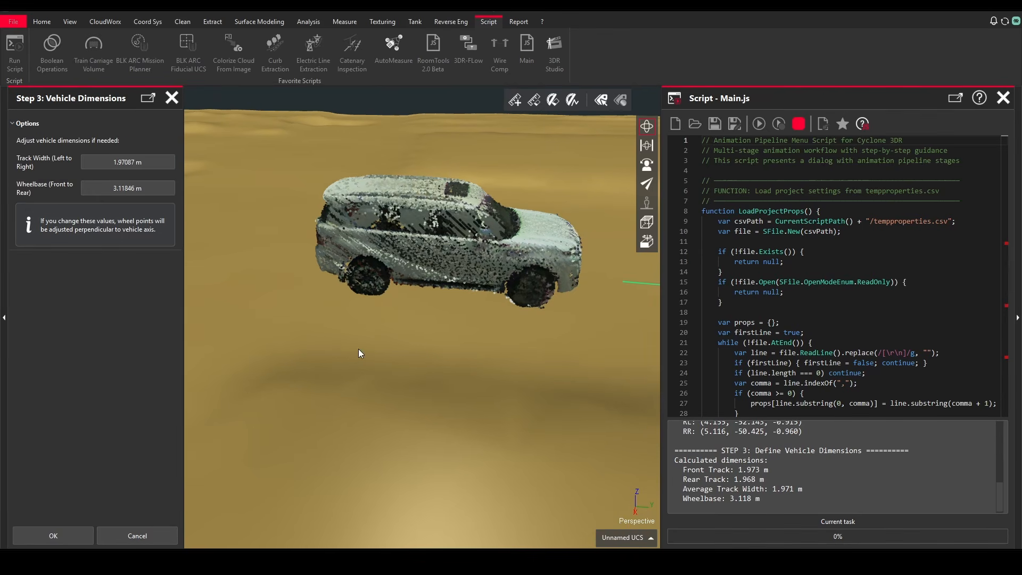
- Accept the calculated track width and wheelbase in the vehicle dimensions
{"action": "left_click_drag", "start_coordinate": [327, 326], "coordinate": [453, 333]}
{"action": "middle_click_drag", "start_coordinate": [400, 315], "coordinate": [461, 354]}
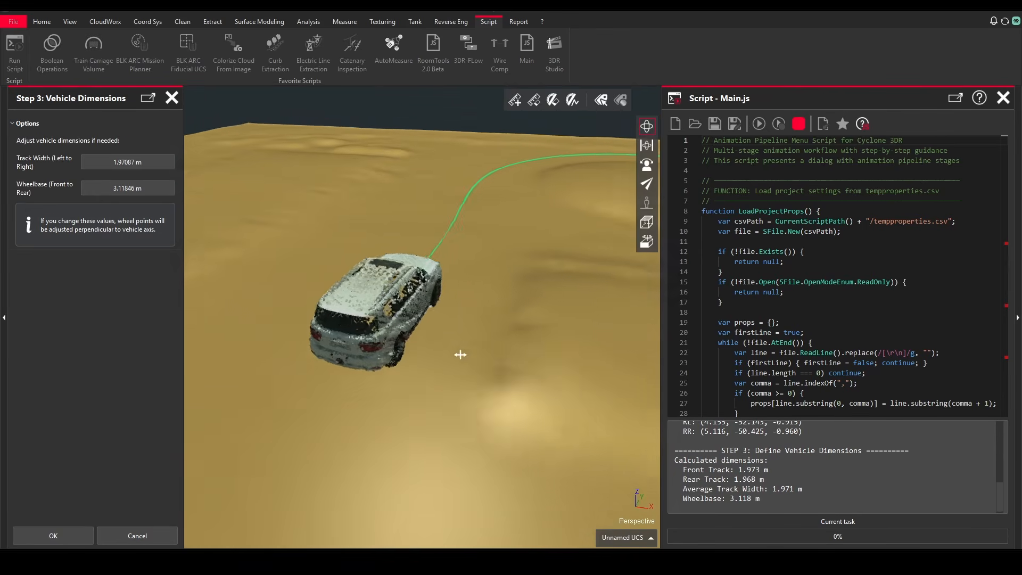
{"action": "left_click", "coordinate": [74, 536]}
- Define the center trajectory with the Single line method and pick the route curve in front of the jeep as center rail
{"action": "left_click_drag", "start_coordinate": [396, 327], "coordinate": [474, 285]}
{"action": "left_click_drag", "start_coordinate": [375, 371], "coordinate": [301, 361]}
{"action": "left_click", "coordinate": [139, 159]}
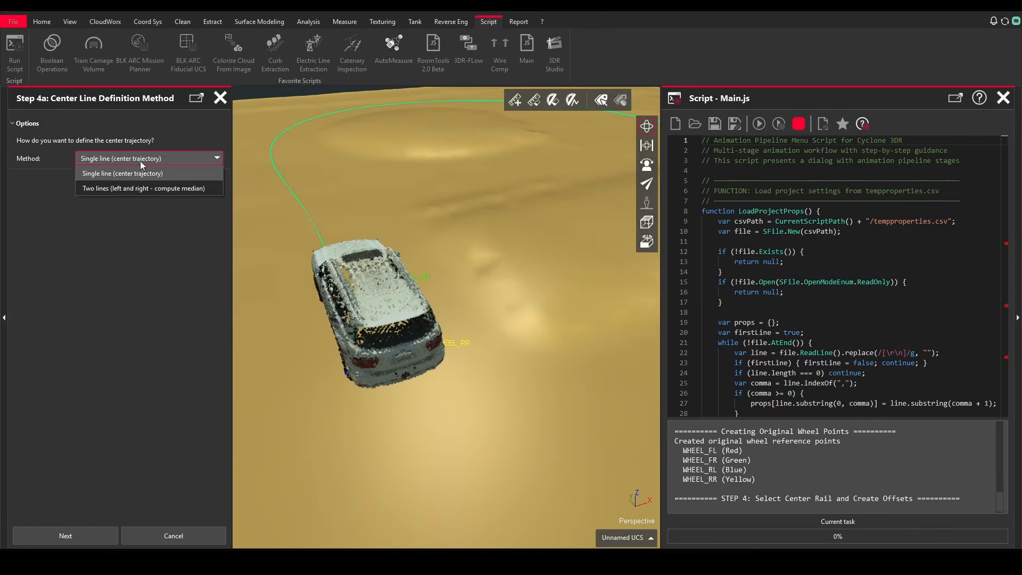
{"action": "left_click", "coordinate": [119, 171]}
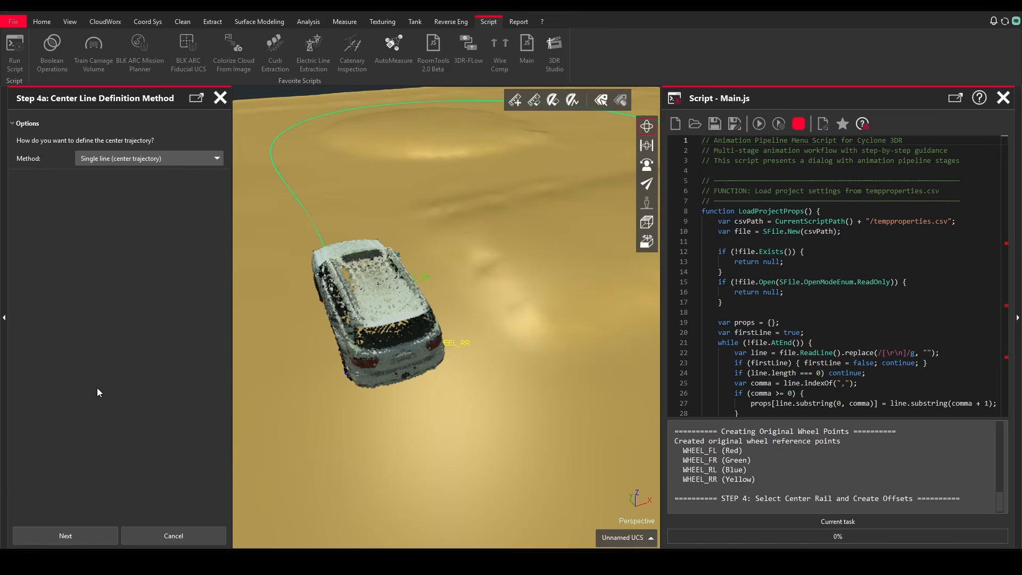
{"action": "left_click", "coordinate": [65, 535]}
{"action": "scroll", "coordinate": [205, 256], "scroll_direction": "up", "scroll_amount": 5}
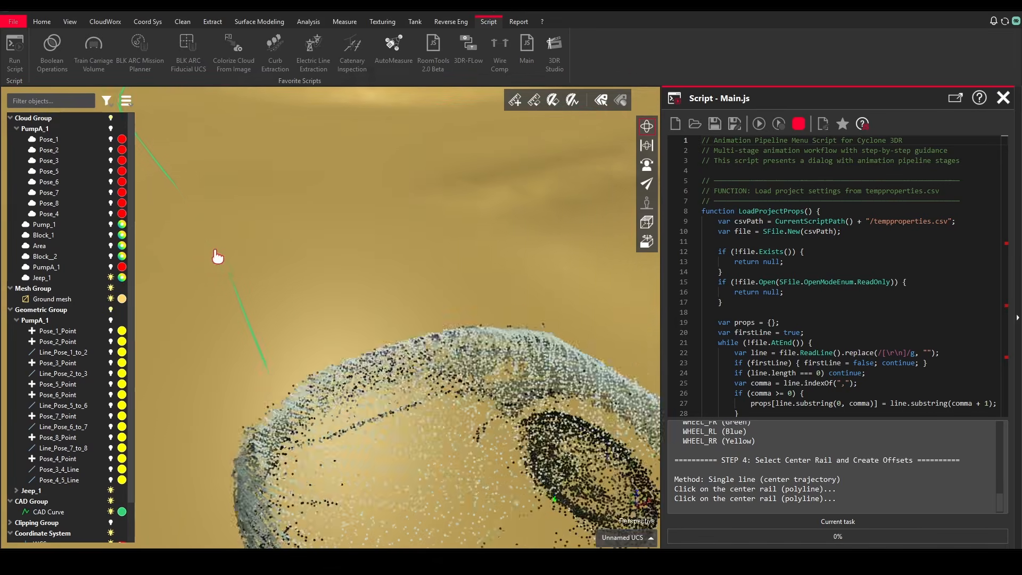
{"action": "left_click", "coordinate": [258, 343]}
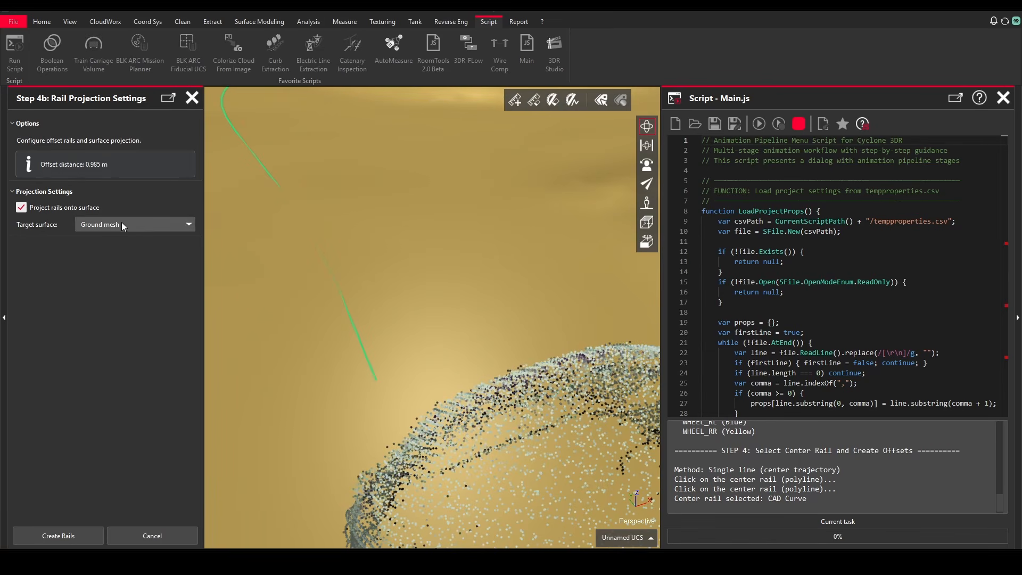
- Create the offset rails projected onto the Ground mesh surface
{"action": "left_click", "coordinate": [93, 226]}
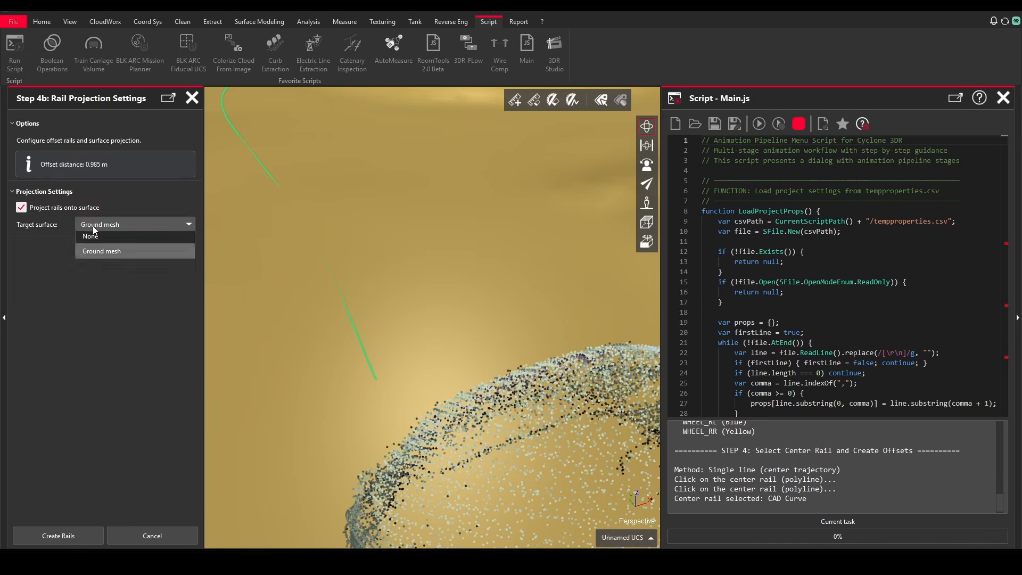
{"action": "left_click", "coordinate": [97, 253]}
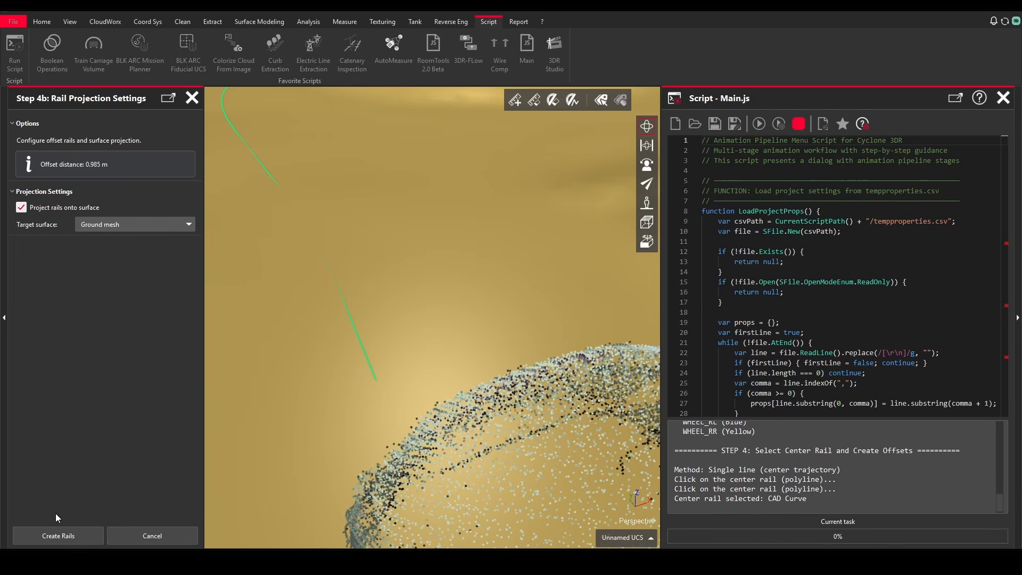
{"action": "left_click", "coordinate": [54, 534]}
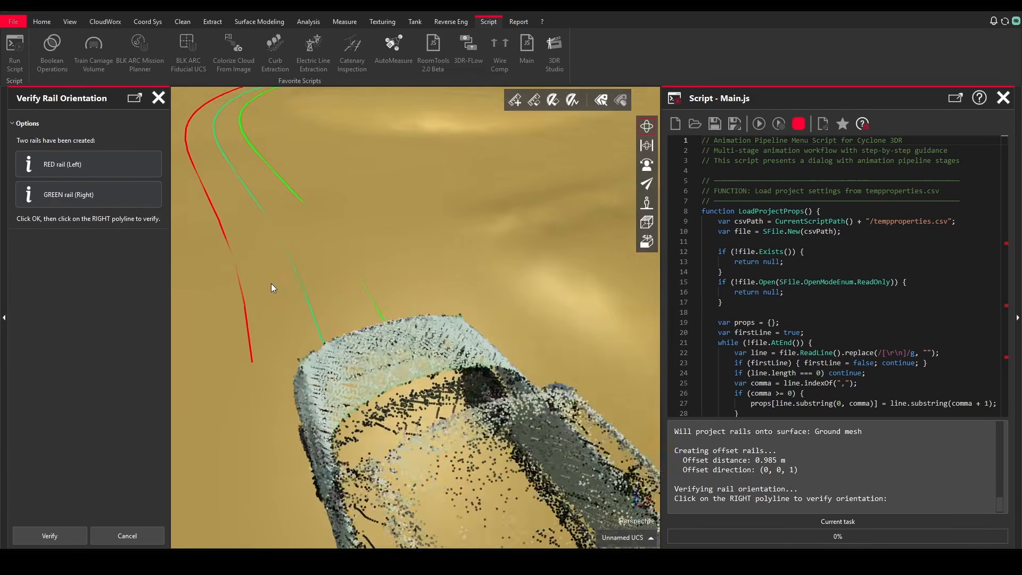
- Verify the rail orientation by picking the green polyline as the right rail
{"action": "mouse_move", "coordinate": [272, 284]}
{"action": "left_mouse_down"}
{"action": "mouse_move", "coordinate": [255, 290]}
{"action": "mouse_move", "coordinate": [263, 299]}
{"action": "left_mouse_up"}
{"action": "left_click", "coordinate": [56, 535]}
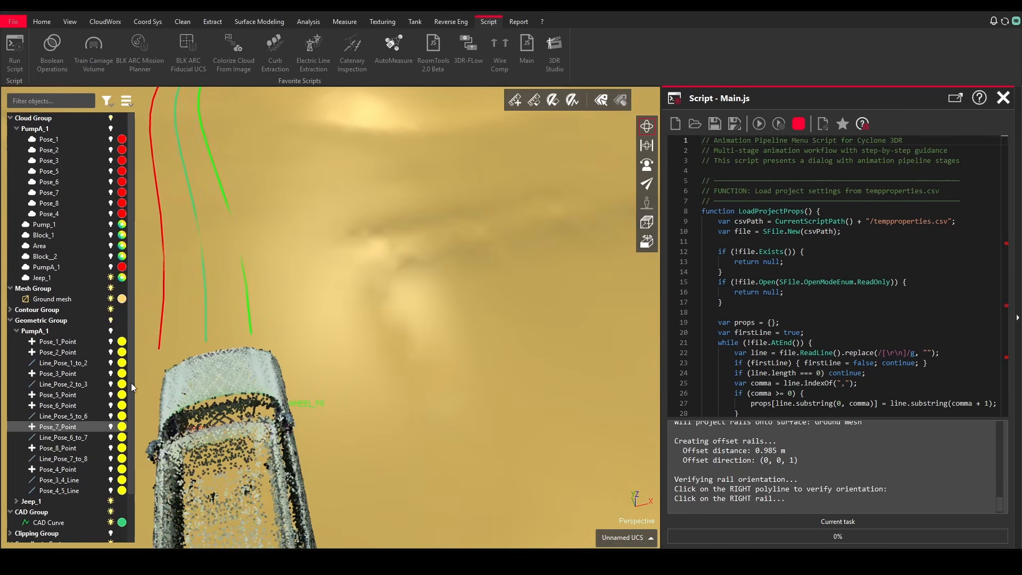
{"action": "scroll", "coordinate": [252, 325], "scroll_direction": "up", "scroll_amount": 5}
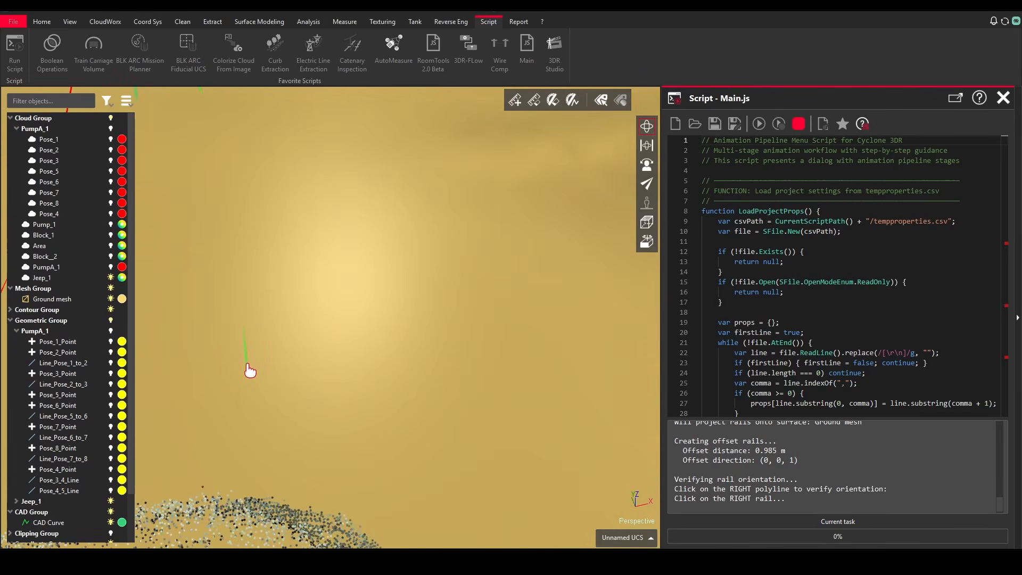
{"action": "scroll", "coordinate": [247, 366], "scroll_direction": "down", "scroll_amount": 1}
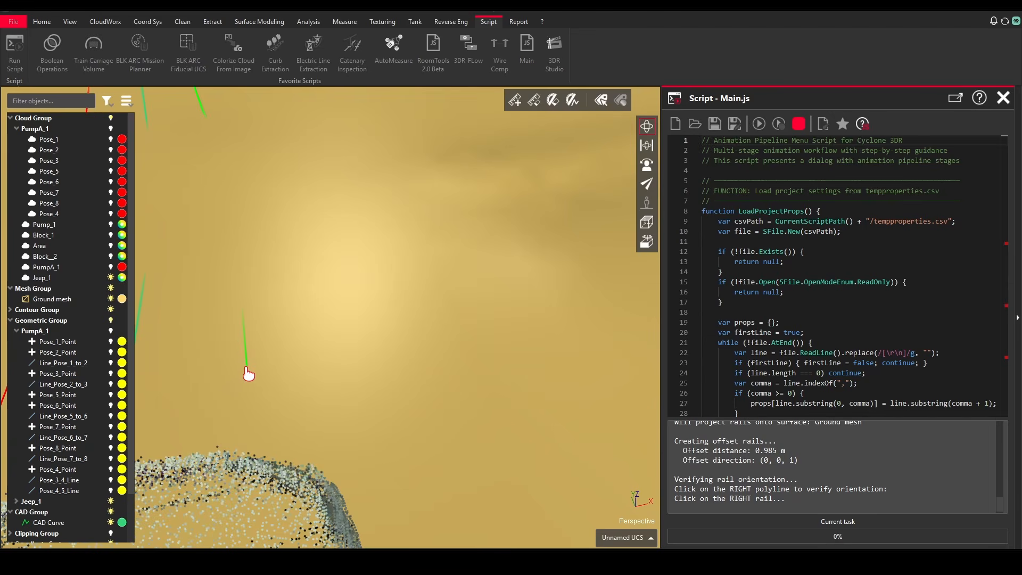
{"action": "left_click", "coordinate": [249, 374]}
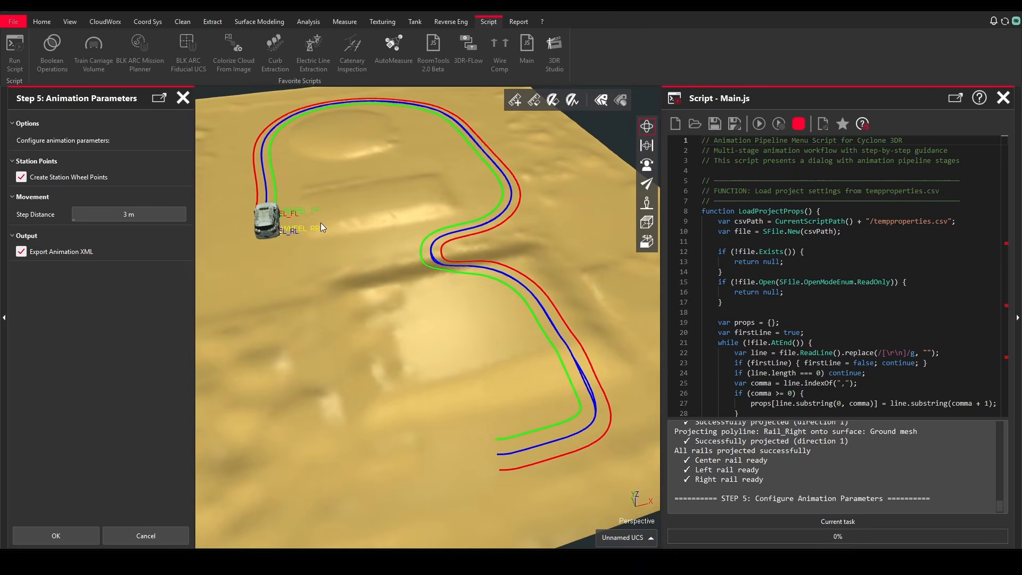
{"action": "mouse_move", "coordinate": [331, 276]}
{"action": "left_mouse_down"}
{"action": "mouse_move", "coordinate": [347, 253]}
{"action": "mouse_move", "coordinate": [415, 257]}
{"action": "mouse_move", "coordinate": [405, 271]}
{"action": "mouse_move", "coordinate": [337, 268]}
{"action": "mouse_move", "coordinate": [333, 283]}
{"action": "left_mouse_up"}
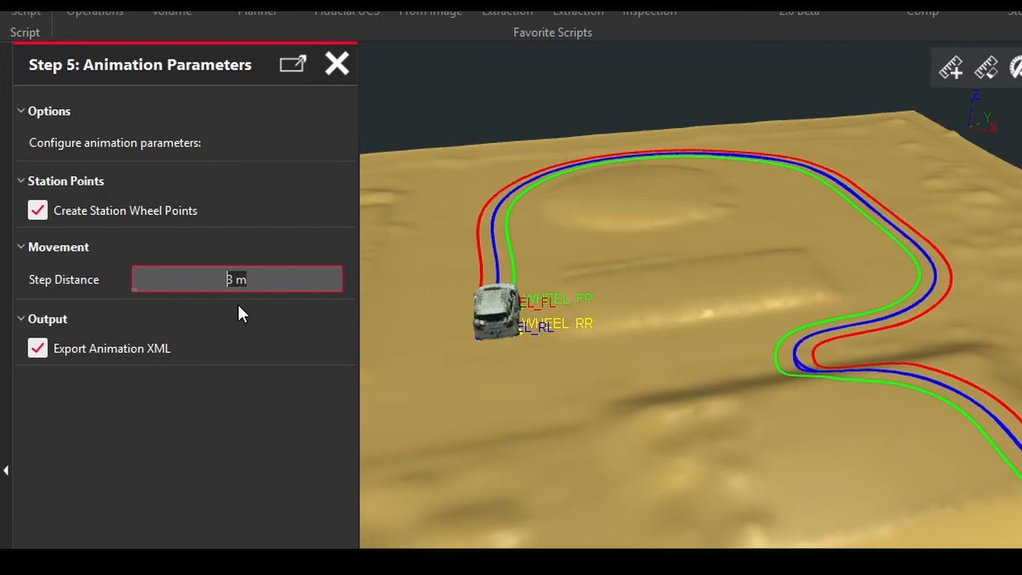
- Generate the jeep's animation poses with wheel station points, a 3 m step distance and animation XML export
{"action": "left_click", "coordinate": [273, 463]}
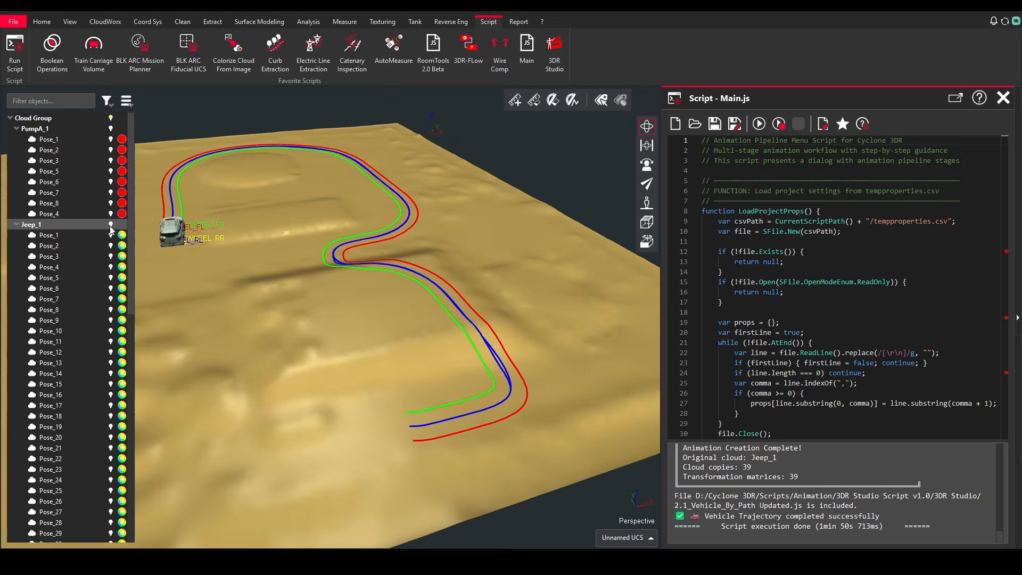
{"action": "left_click", "coordinate": [203, 297]}
{"action": "left_click_drag", "start_coordinate": [327, 233], "coordinate": [224, 250]}
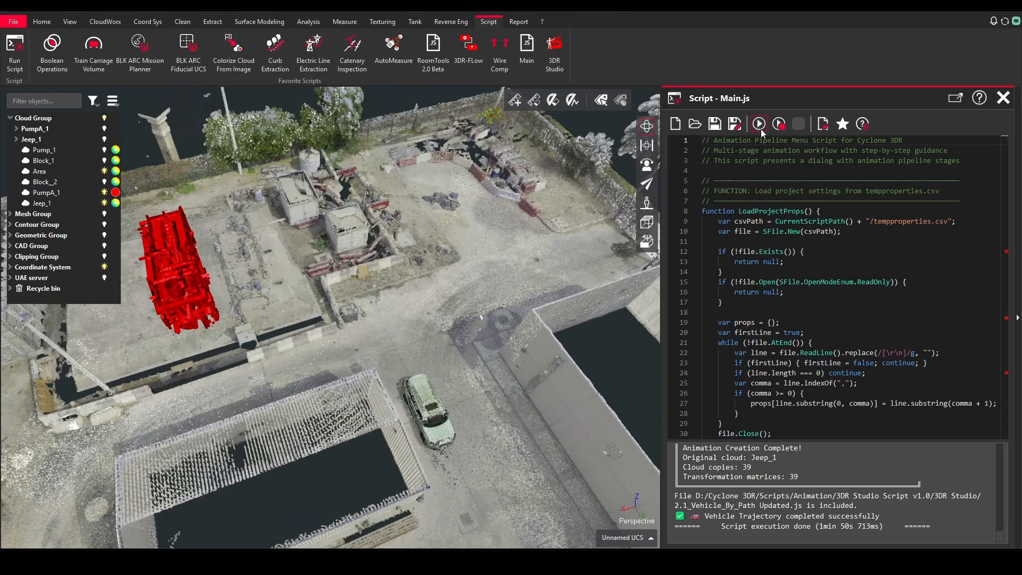
- Rerun the 3DR Studio script and execute its Calculate Trajectory stage for the Pump Animation project
{"action": "left_click", "coordinate": [761, 126]}
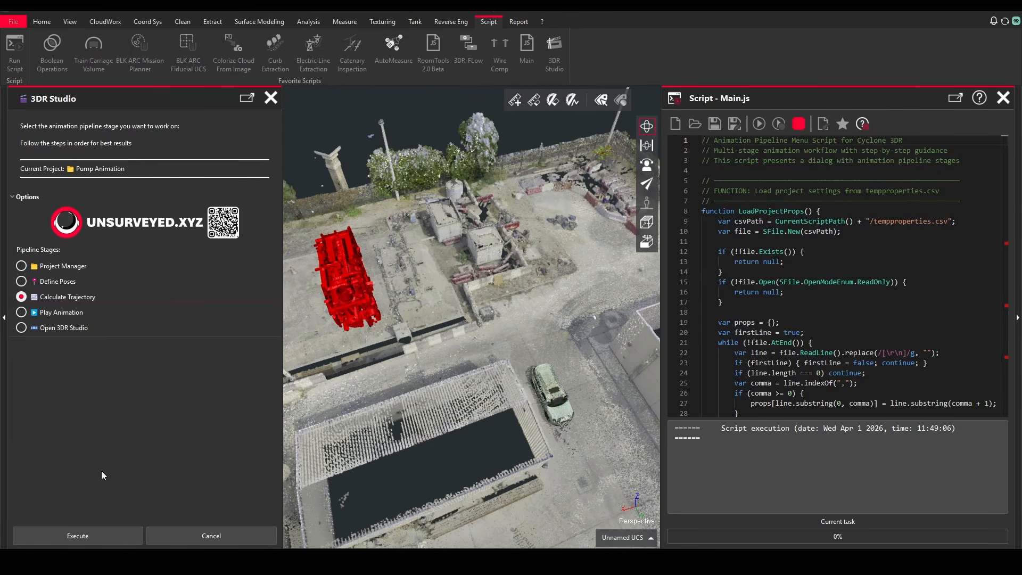
{"action": "left_click", "coordinate": [78, 536]}
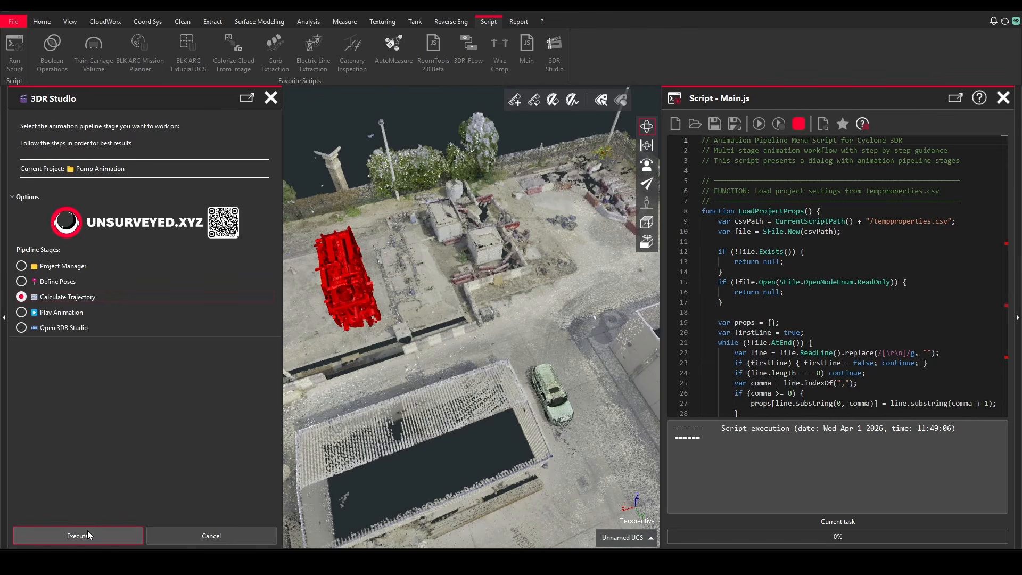
{"action": "left_click", "coordinate": [87, 537]}
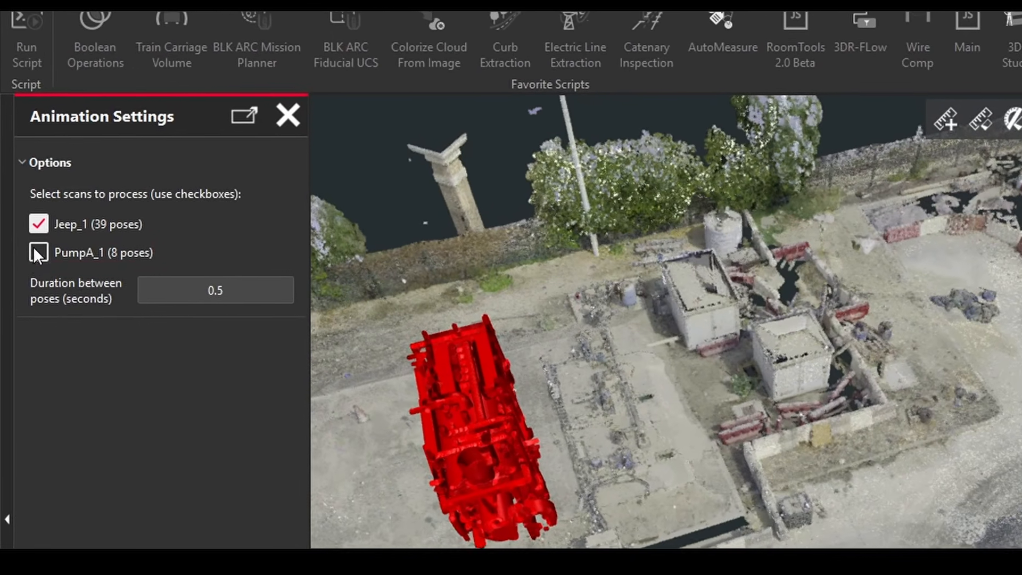
- Calculate the trajectory for the PumpA_1 scan only, excluding Jeep_1, with 3 seconds between poses
{"action": "left_click", "coordinate": [38, 252]}
{"action": "left_click", "coordinate": [38, 224]}
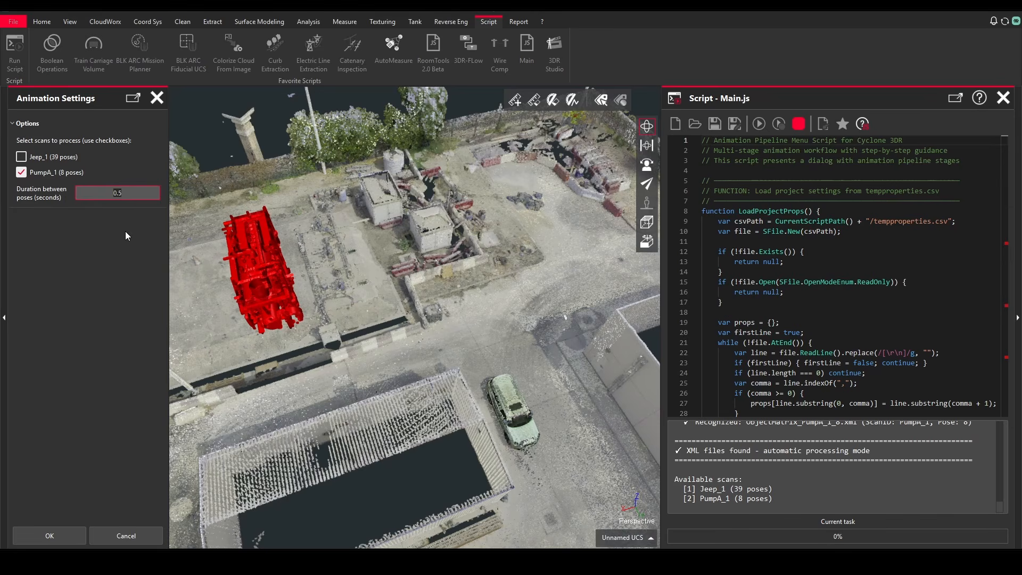
{"action": "type", "text": "3"}
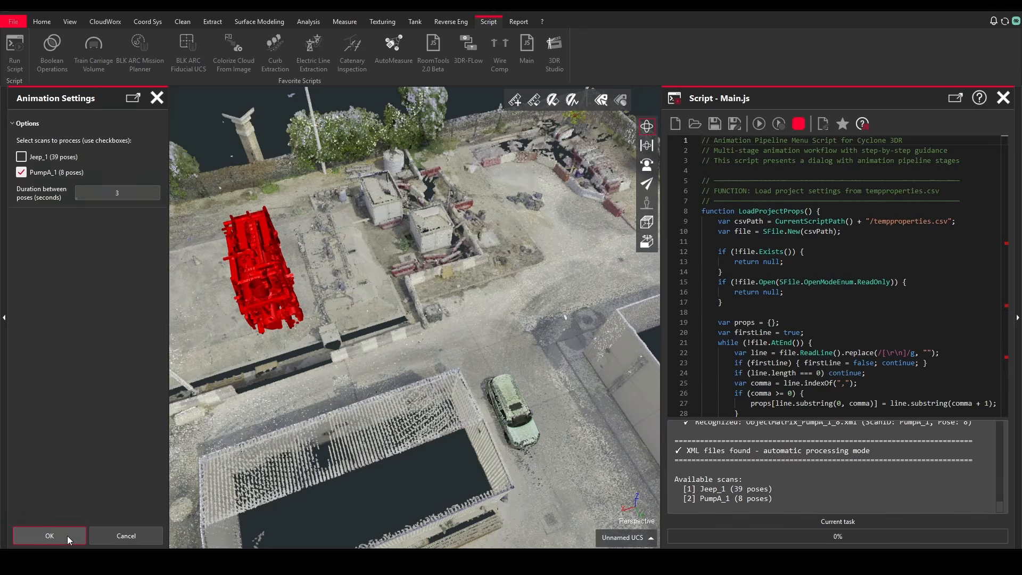
{"action": "left_click", "coordinate": [49, 536]}
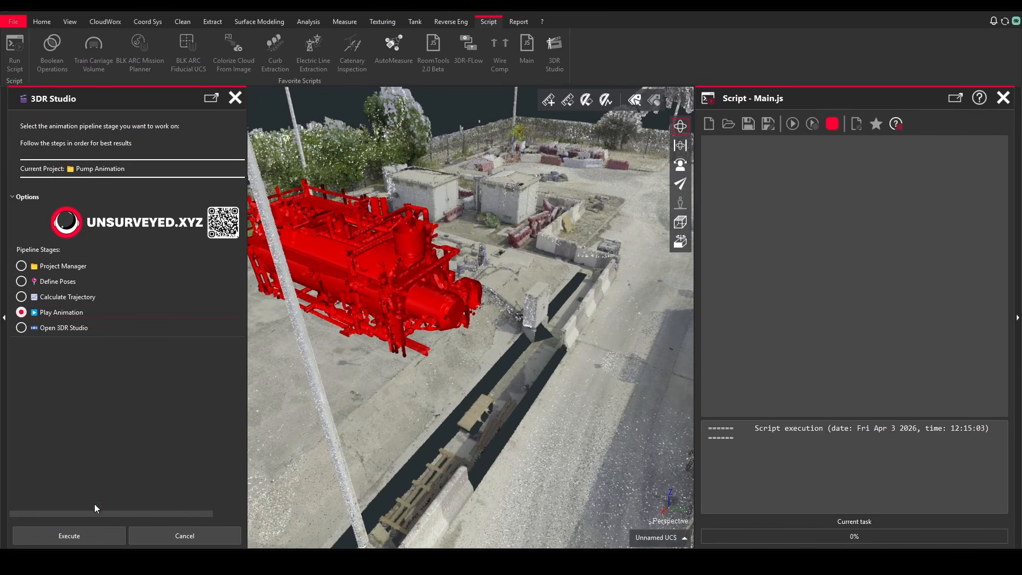
- Play the Scan_PumpA_1 animation in Single mode with looping and the Free Camera
{"action": "left_click", "coordinate": [95, 538]}
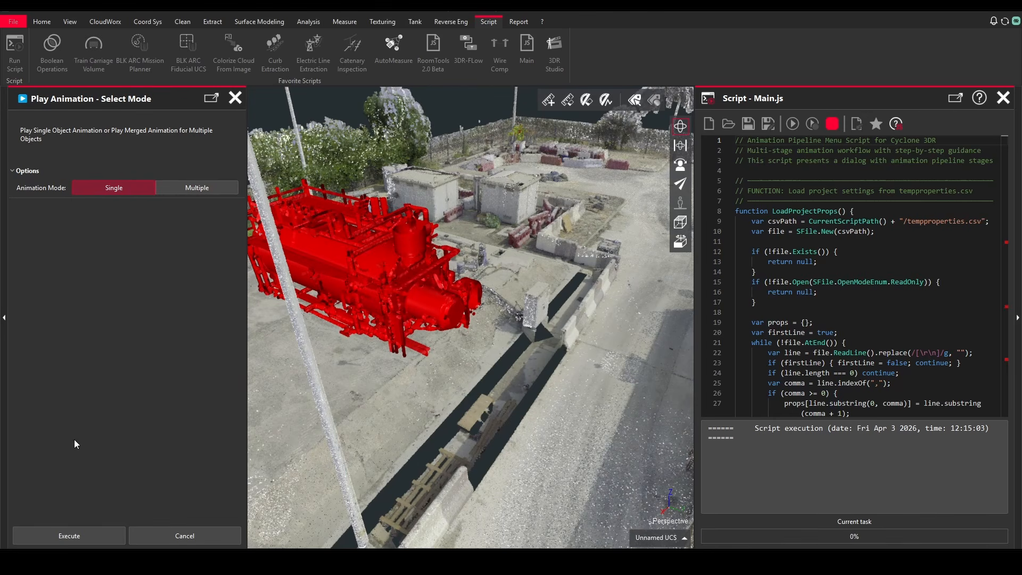
{"action": "left_click", "coordinate": [77, 541]}
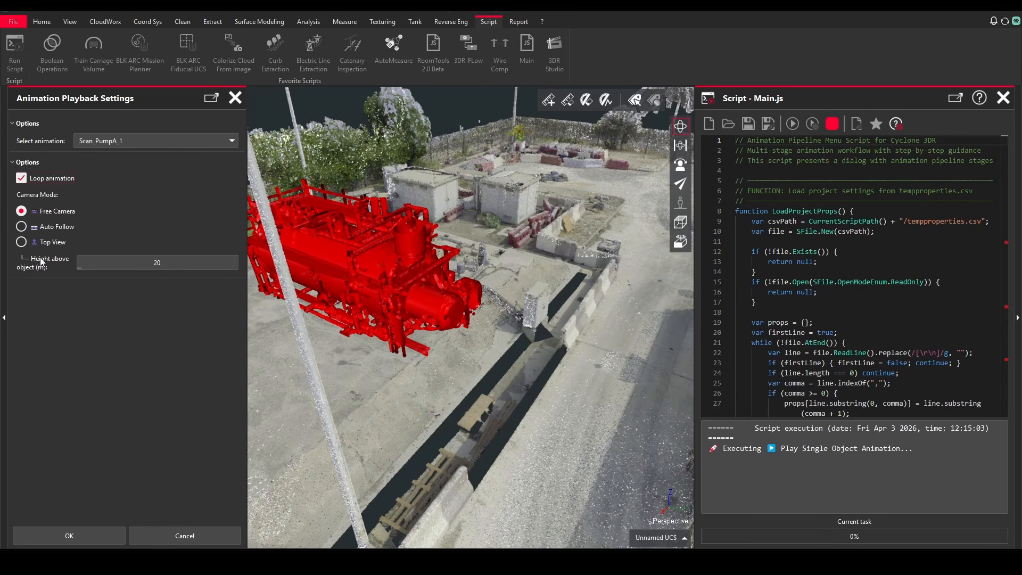
{"action": "left_click", "coordinate": [70, 536]}
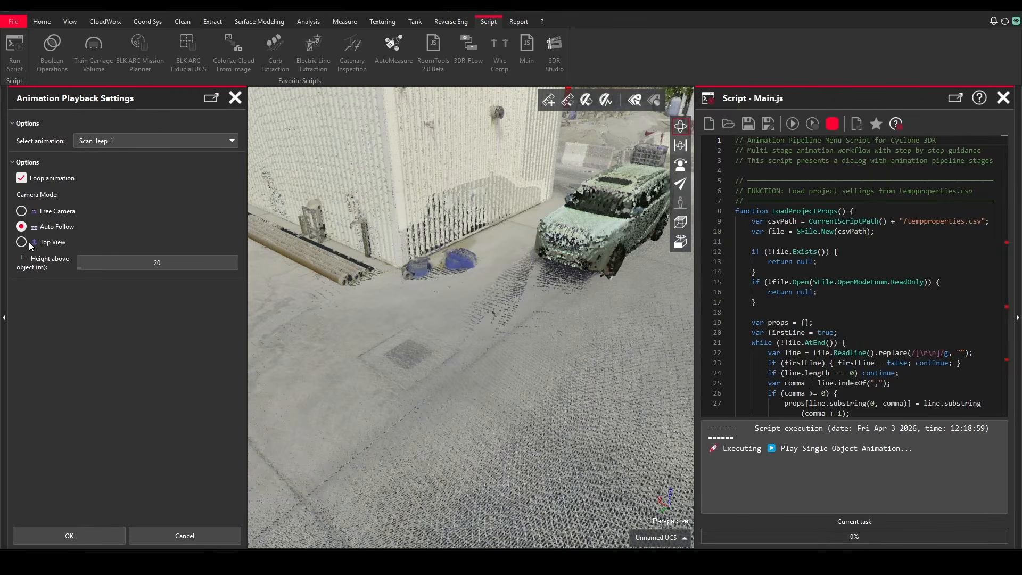
- Play the Scan_Jeep_1 animation looped in Top View with the camera 15 m above the object
{"action": "left_click", "coordinate": [37, 211]}
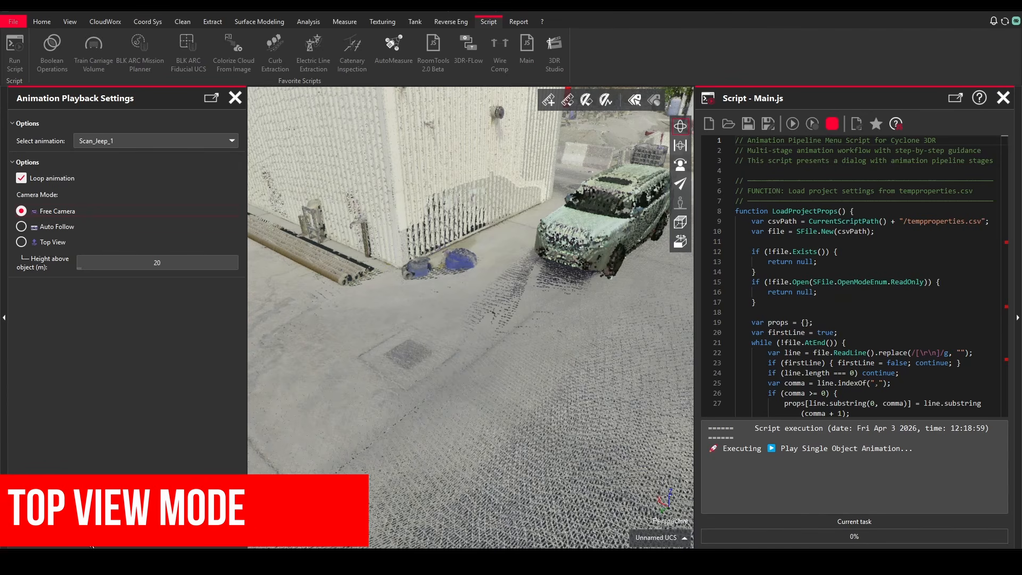
{"action": "left_click", "coordinate": [45, 242]}
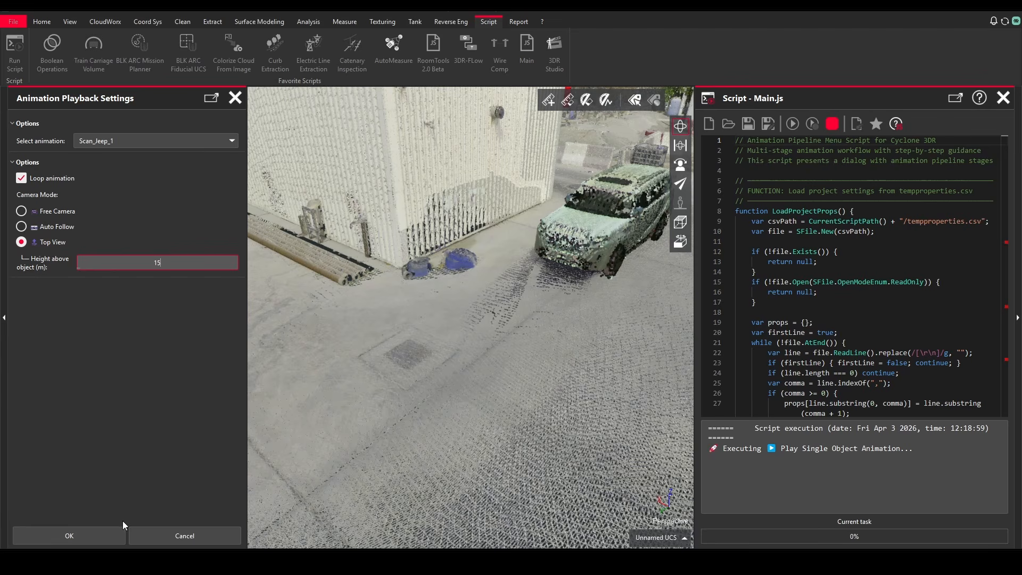
{"action": "left_click", "coordinate": [79, 539]}
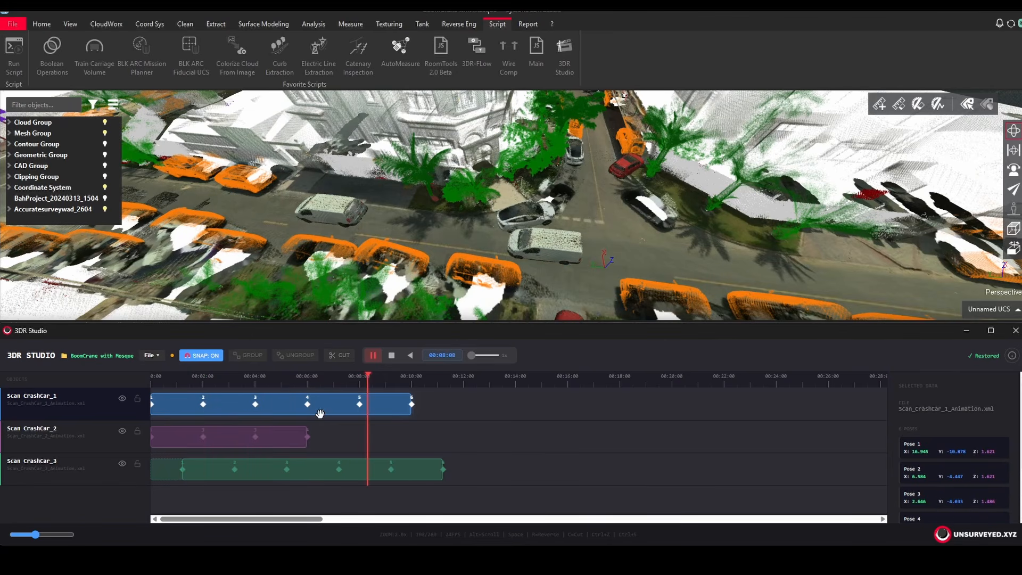
- Examine the crash-car motion at the intersection by replaying the animation from different timeline moments and viewpoints
{"action": "key", "text": "space"}
{"action": "left_click_drag", "start_coordinate": [692, 250], "coordinate": [442, 216]}
{"action": "scroll", "coordinate": [610, 254], "scroll_direction": "up", "scroll_amount": 3}
{"action": "left_click", "coordinate": [322, 381]}
{"action": "left_click", "coordinate": [328, 382]}
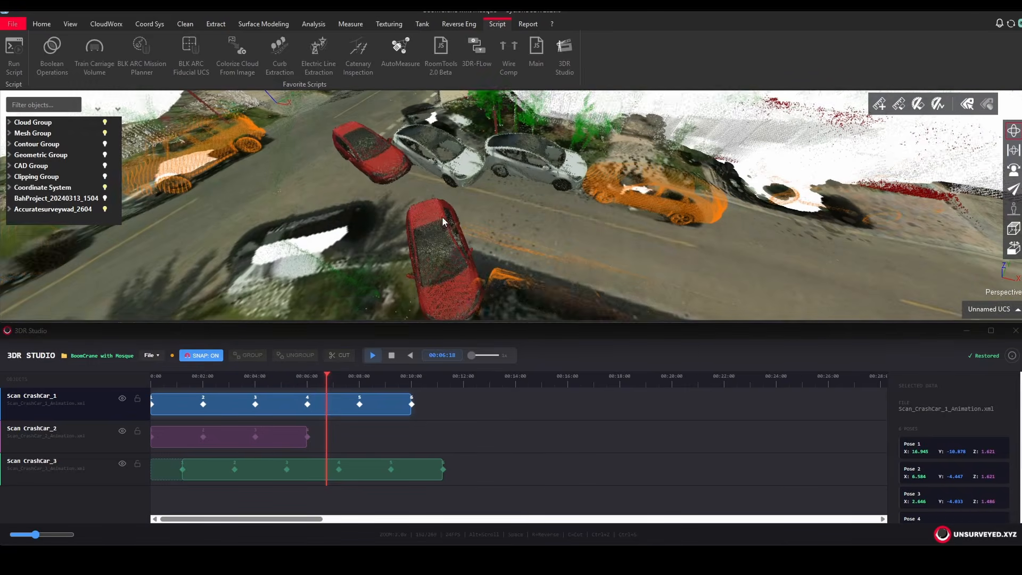
{"action": "left_click", "coordinate": [311, 382]}
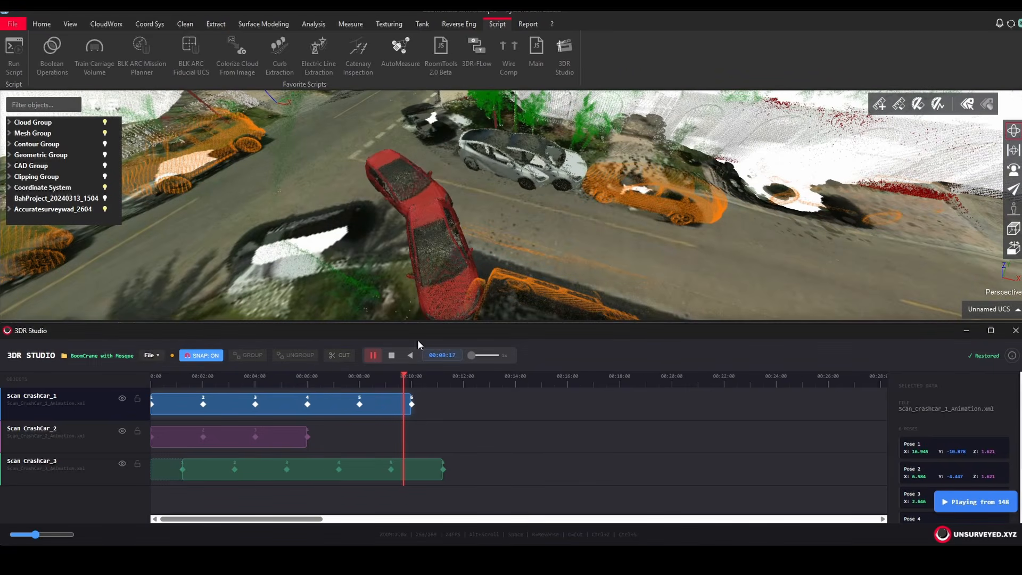
{"action": "left_click_drag", "start_coordinate": [519, 212], "coordinate": [458, 154]}
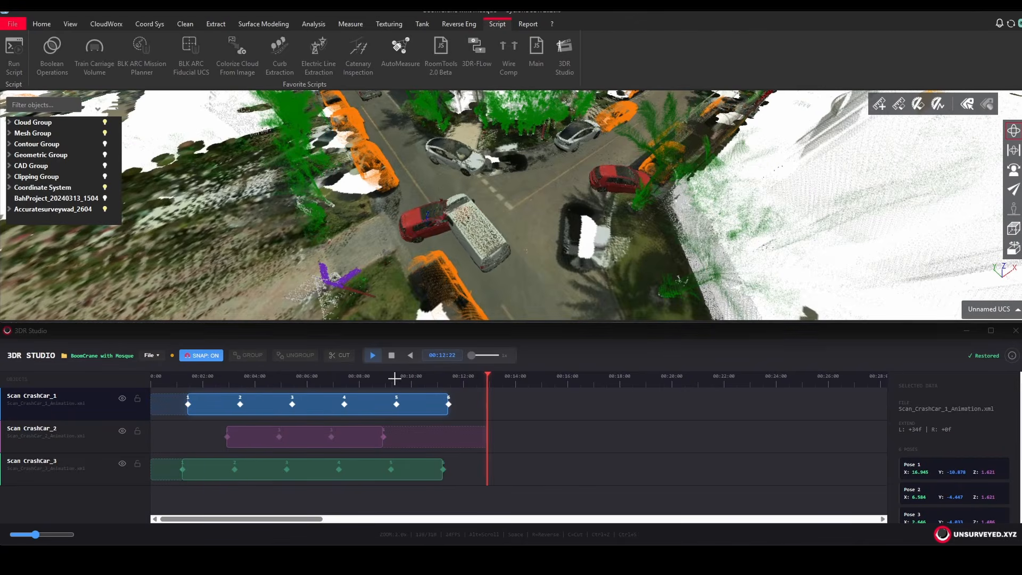
{"action": "left_click", "coordinate": [330, 381]}
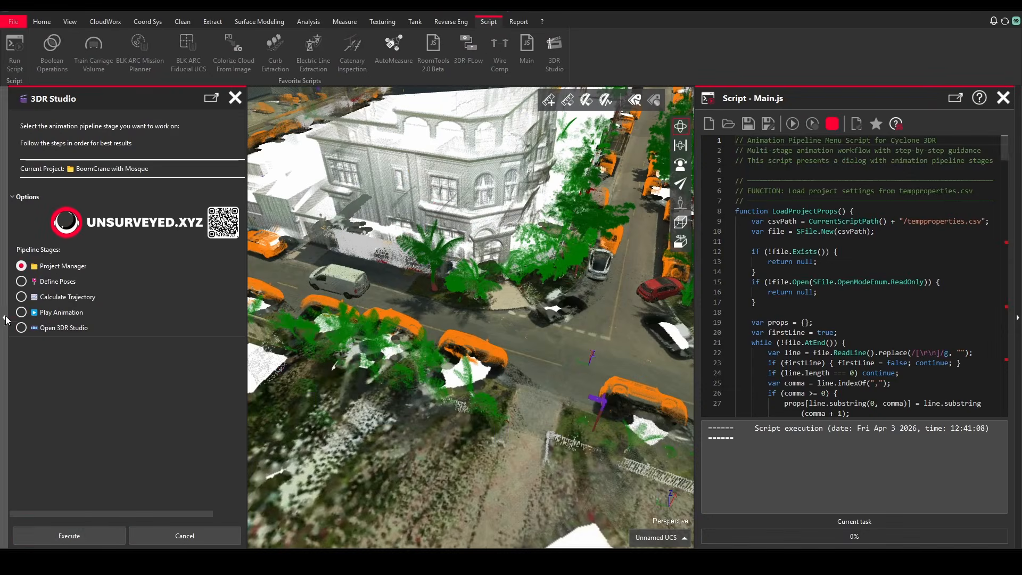
- Launch 3DR Studio for the BoomCrane with Mosque project and arrange its timeline window beneath the Cyclone 3DR model view
{"action": "left_click", "coordinate": [64, 535]}
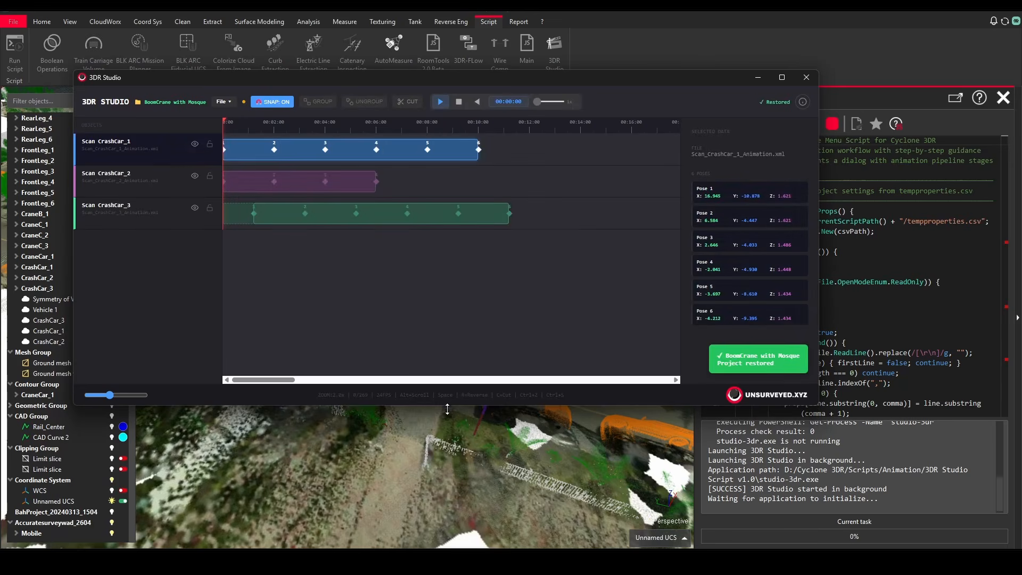
{"action": "left_click_drag", "start_coordinate": [433, 81], "coordinate": [431, 290]}
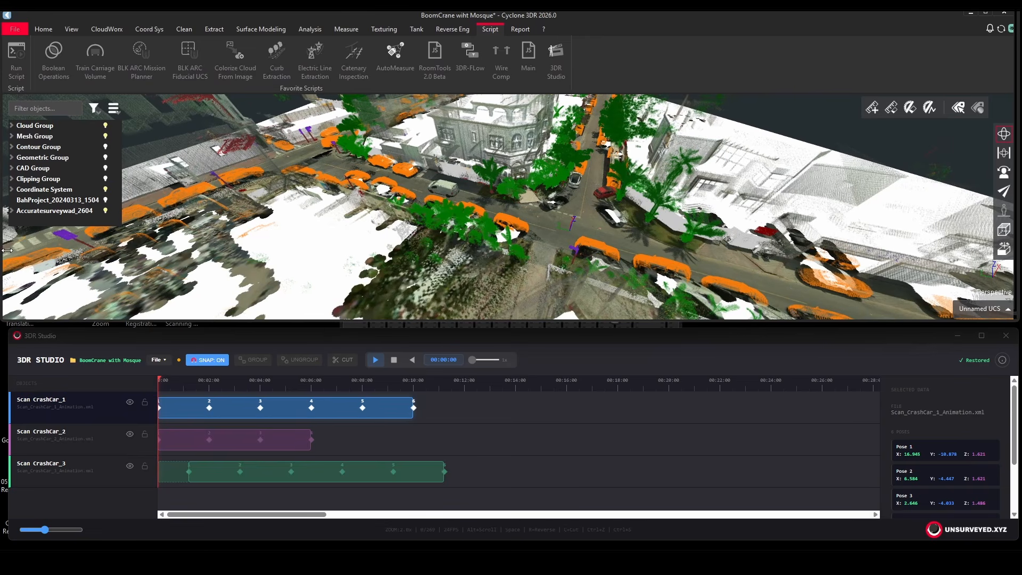
{"action": "left_click_drag", "start_coordinate": [7, 250], "coordinate": [15, 255]}
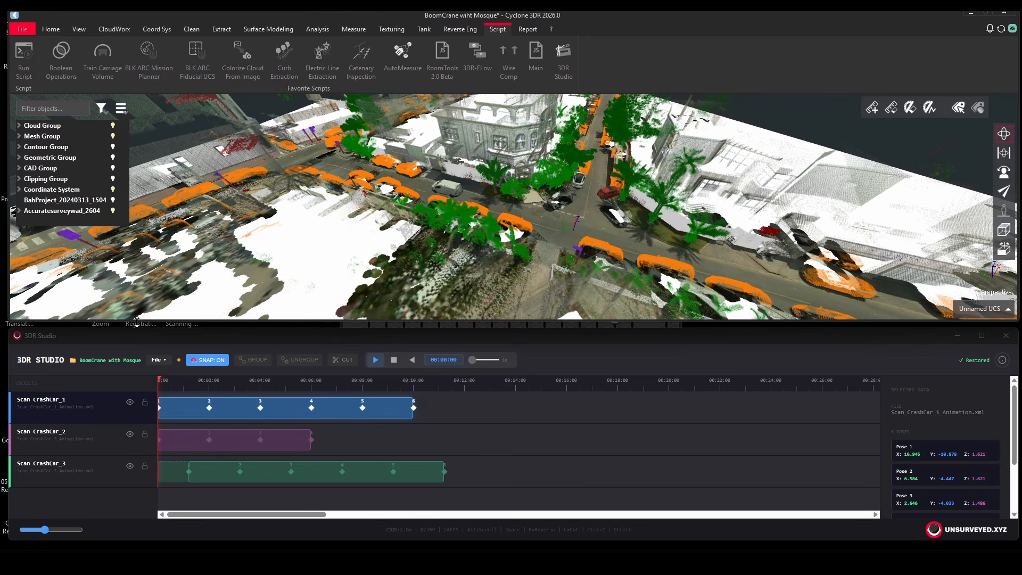
{"action": "left_click_drag", "start_coordinate": [142, 329], "coordinate": [141, 322]}
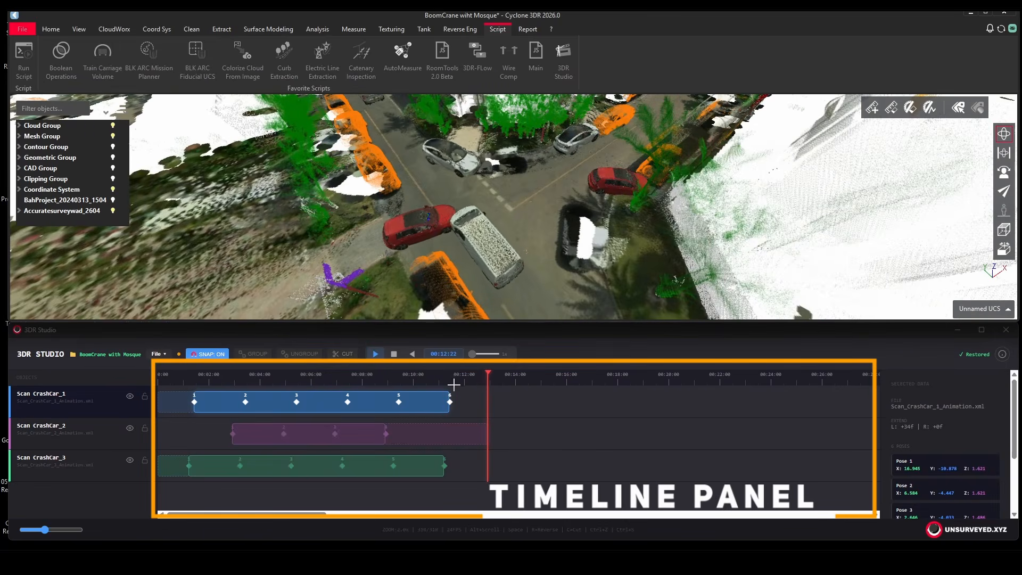
- Shift the Scan CrashCar_3 clip about 2 seconds later on the timeline and play the animation
{"action": "left_click_drag", "start_coordinate": [431, 380], "coordinate": [341, 382]}
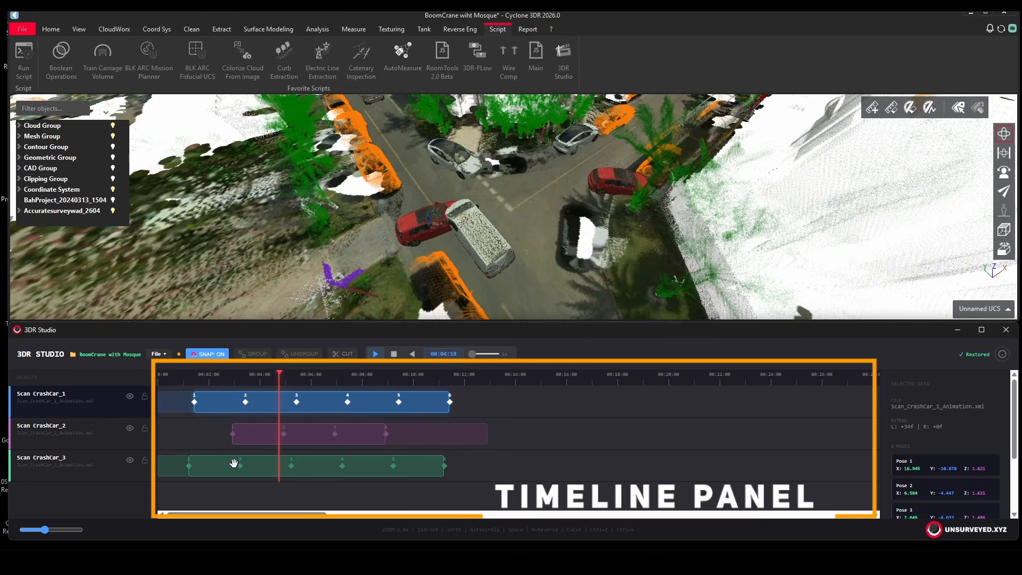
{"action": "left_click_drag", "start_coordinate": [234, 462], "coordinate": [233, 467]}
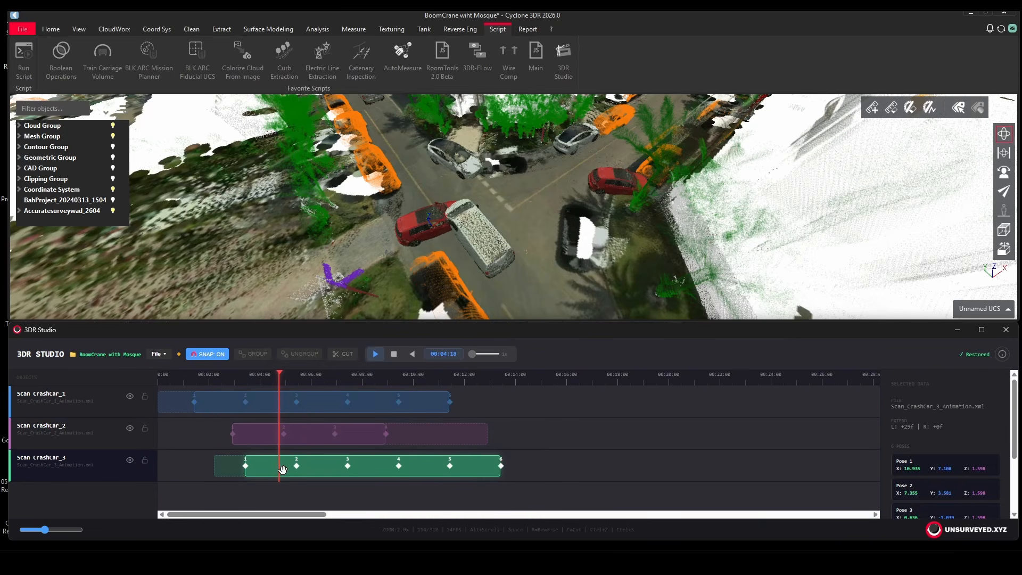
{"action": "key", "text": "space"}
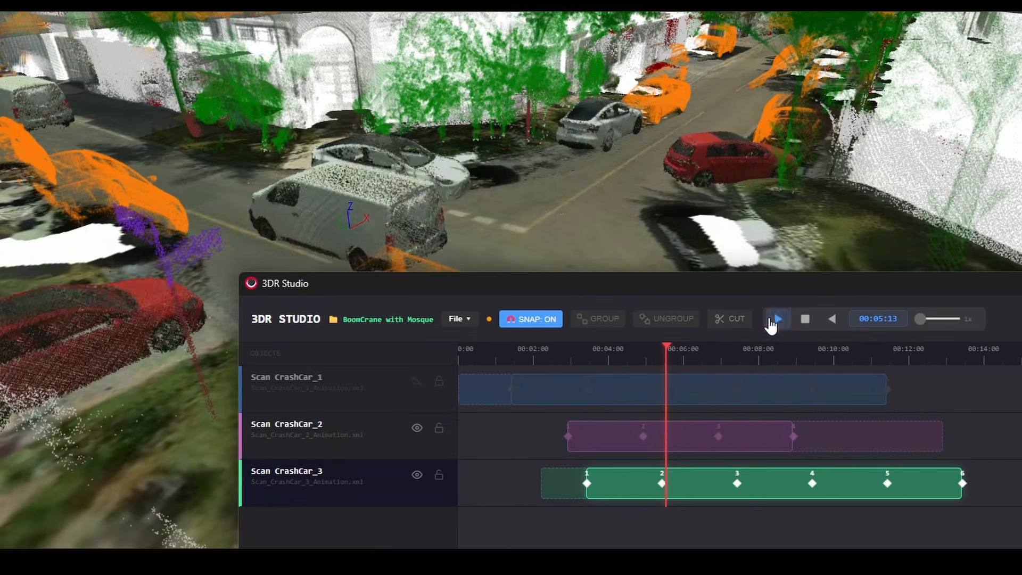
- Hide Scan CrashCar_1 and Scan CrashCar_2 and preview the animation with only Scan CrashCar_3 visible
{"action": "left_click", "coordinate": [777, 319]}
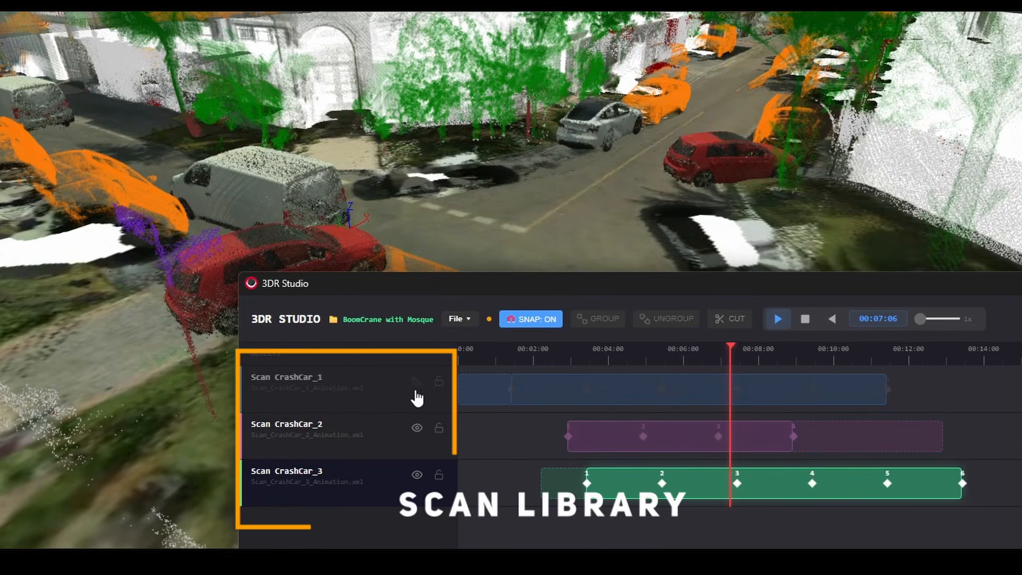
{"action": "left_click", "coordinate": [770, 324]}
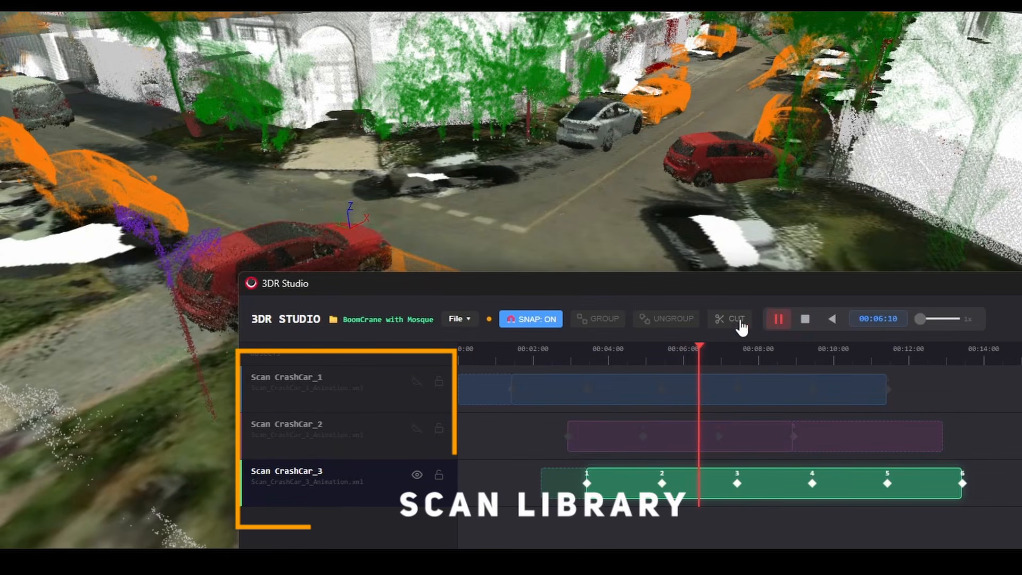
{"action": "left_click", "coordinate": [779, 322]}
{"action": "left_click", "coordinate": [780, 322]}
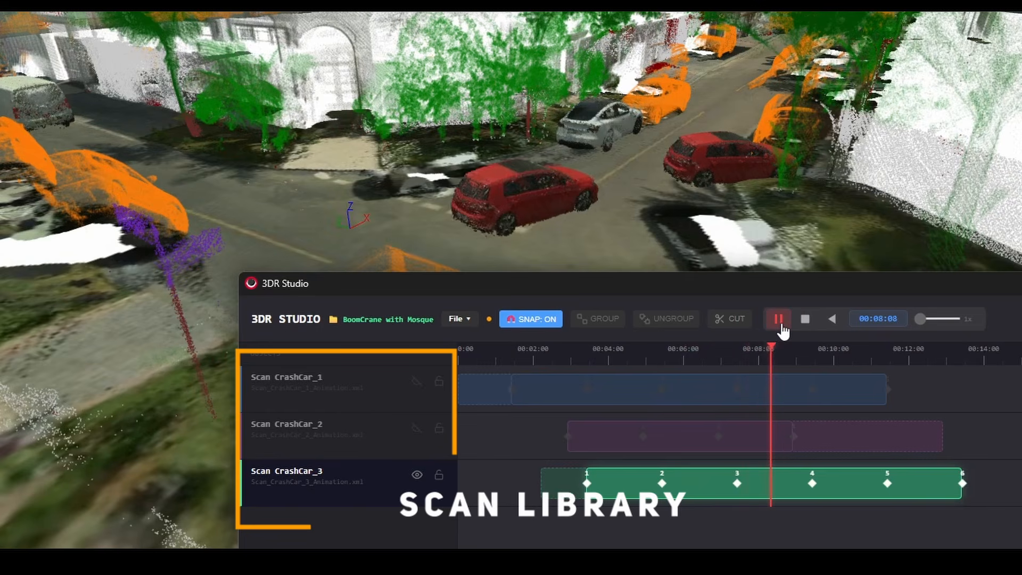
{"action": "left_click", "coordinate": [779, 323]}
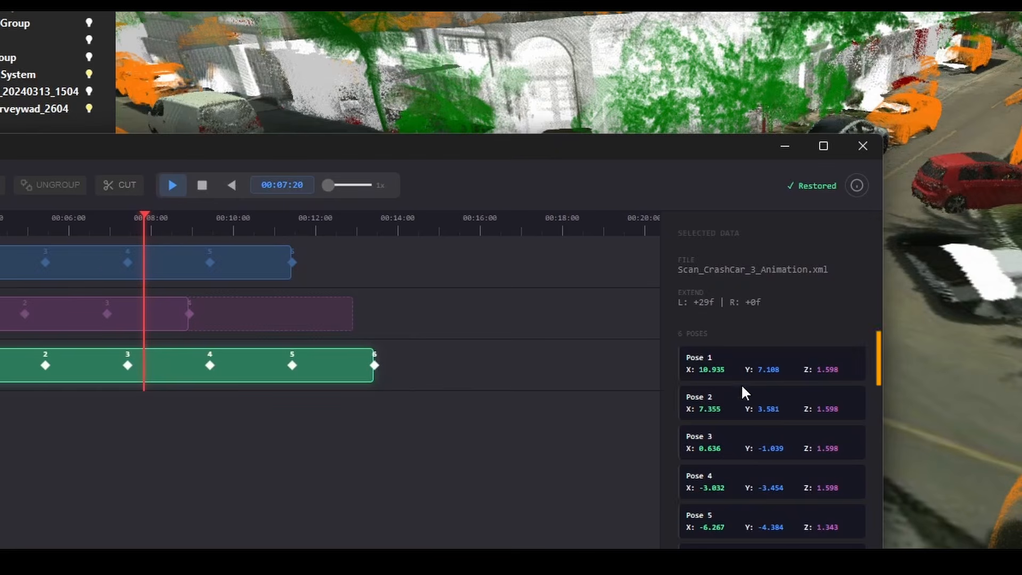
- Turn snapping on and reposition the Scan CrashCar_1 clip so that its start snaps to the timeline's beginning
{"action": "left_click", "coordinate": [159, 315]}
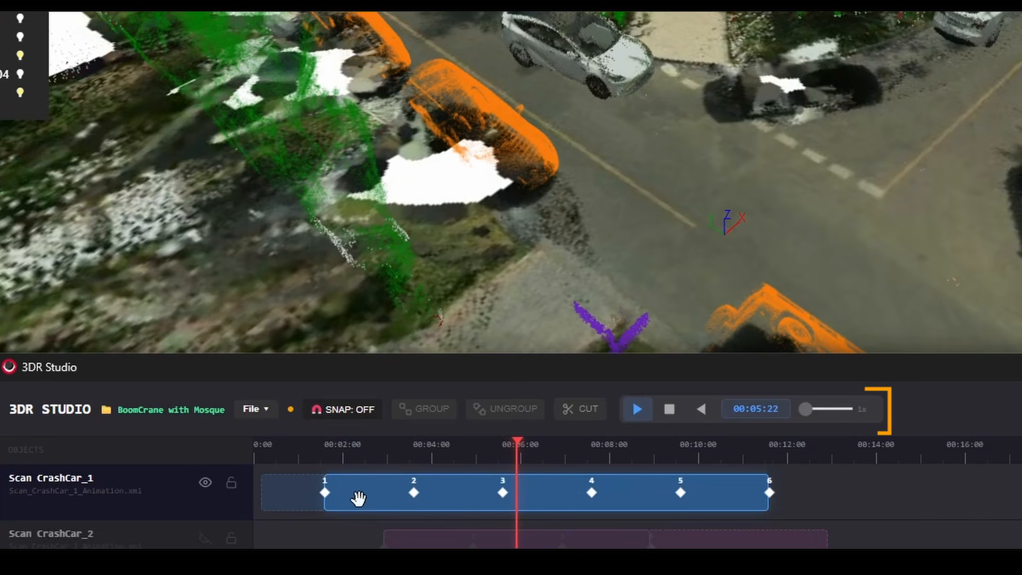
{"action": "left_click_drag", "start_coordinate": [359, 497], "coordinate": [434, 501]}
{"action": "left_click", "coordinate": [345, 415]}
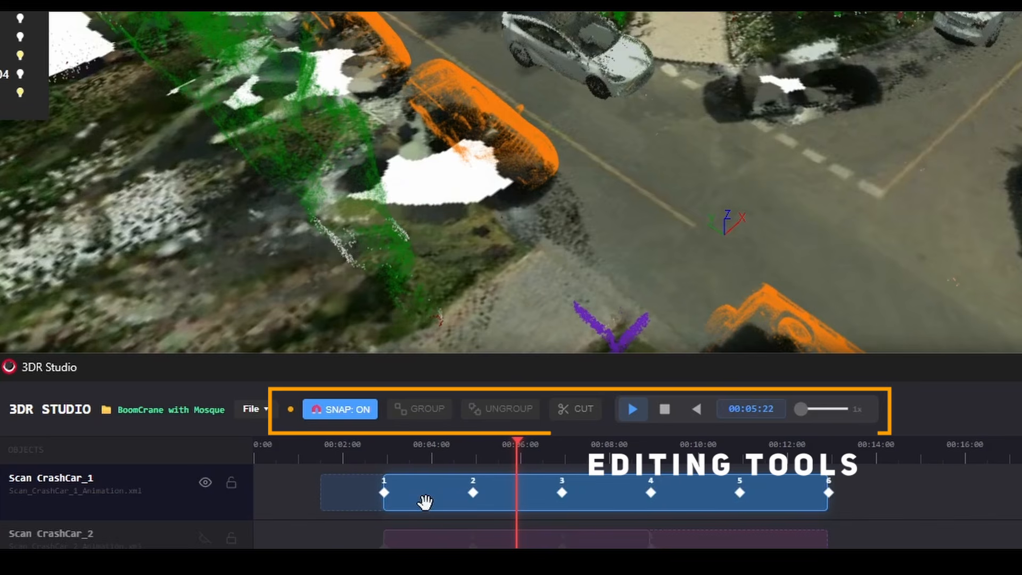
{"action": "left_click_drag", "start_coordinate": [607, 496], "coordinate": [542, 497]}
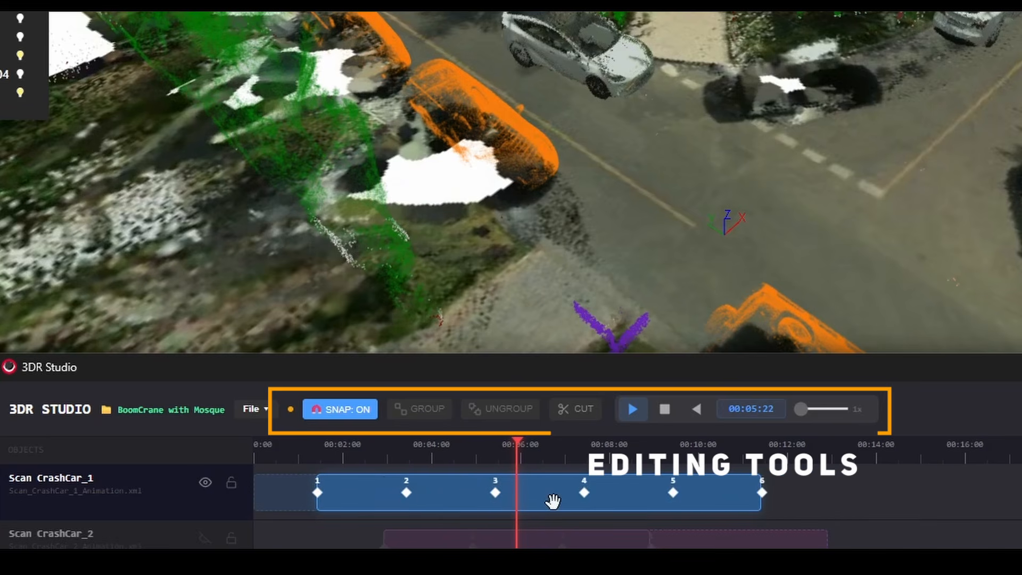
{"action": "mouse_move", "coordinate": [374, 493]}
{"action": "left_mouse_down"}
{"action": "mouse_move", "coordinate": [445, 511]}
{"action": "mouse_move", "coordinate": [973, 514]}
{"action": "mouse_move", "coordinate": [385, 509]}
{"action": "left_mouse_up"}
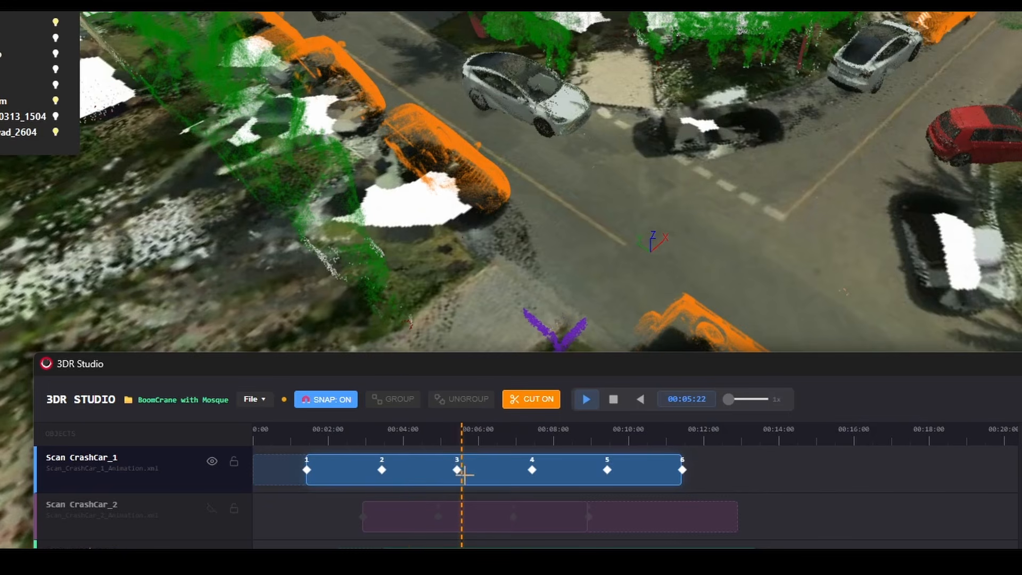
- Cut the Scan CrashCar_1 clip between poses 3 and 4, move the second segment to about 8.6 seconds and play across the gap
{"action": "left_click_drag", "start_coordinate": [534, 472], "coordinate": [566, 476]}
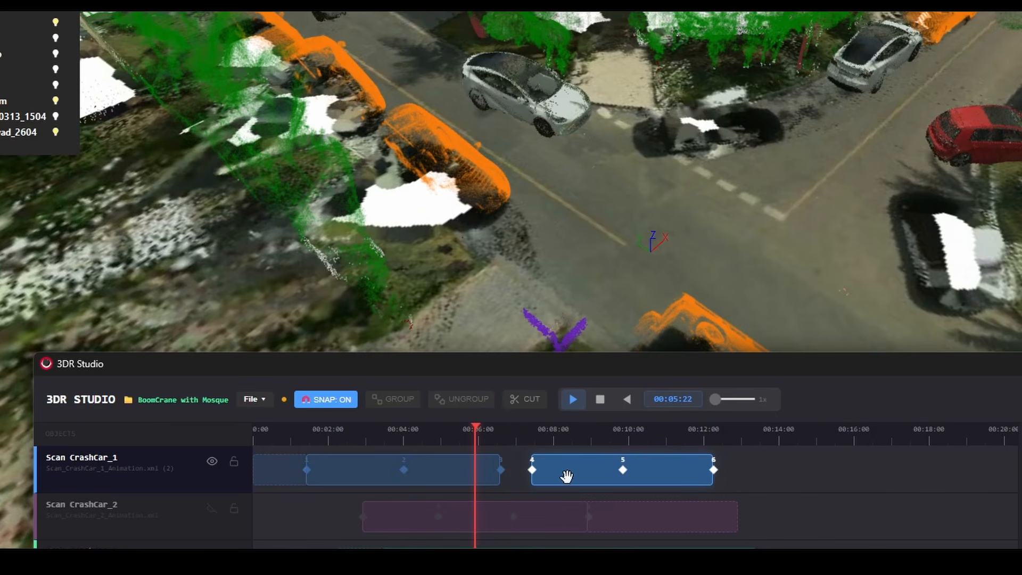
{"action": "left_click", "coordinate": [447, 442]}
{"action": "key", "text": "space"}
{"action": "key", "text": "space"}
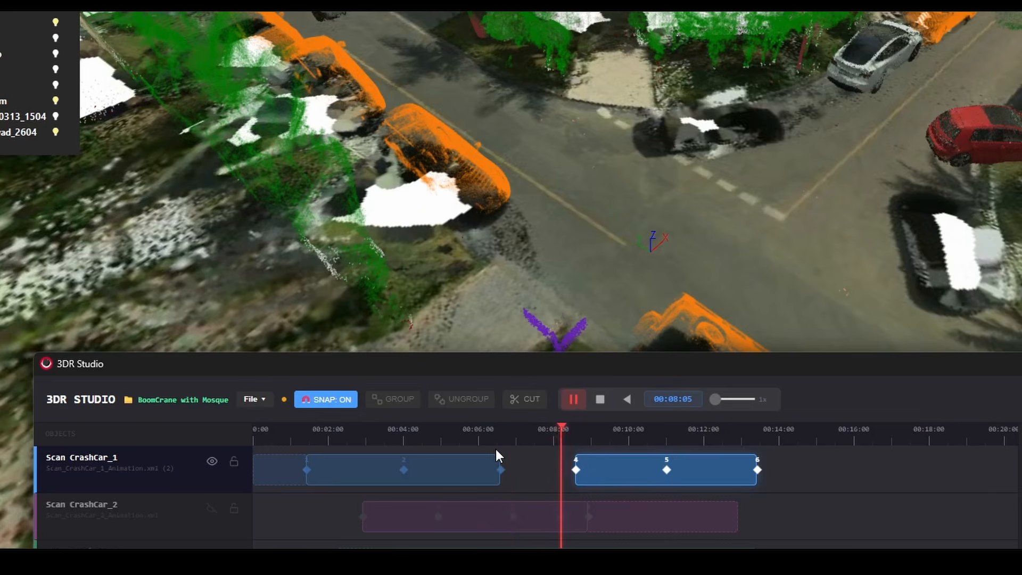
- Extend the second Scan CrashCar_1 segment back to the end of the first segment and replay the stretch around 8 to 9 seconds
{"action": "key", "text": "space"}
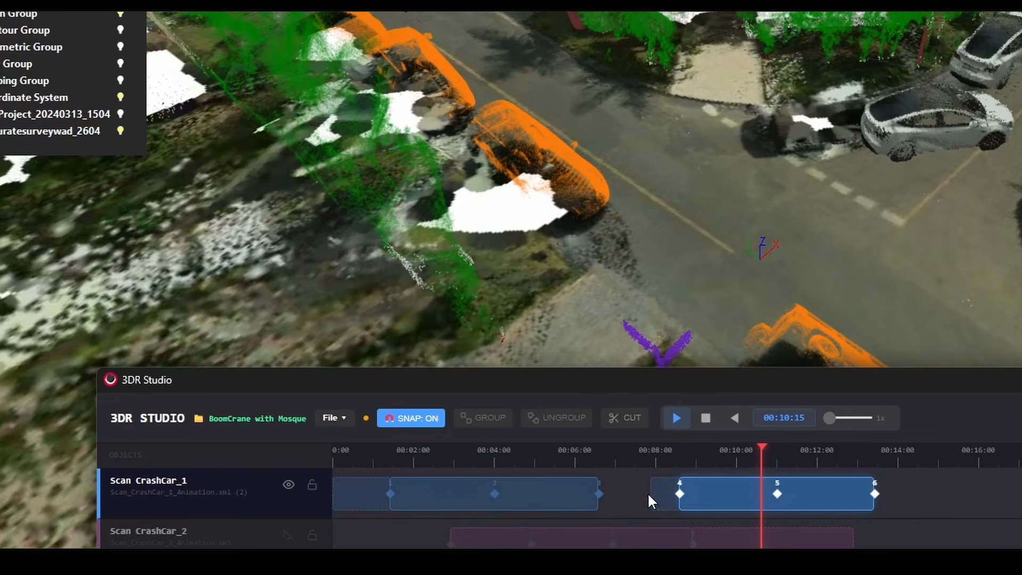
{"action": "key", "text": "space"}
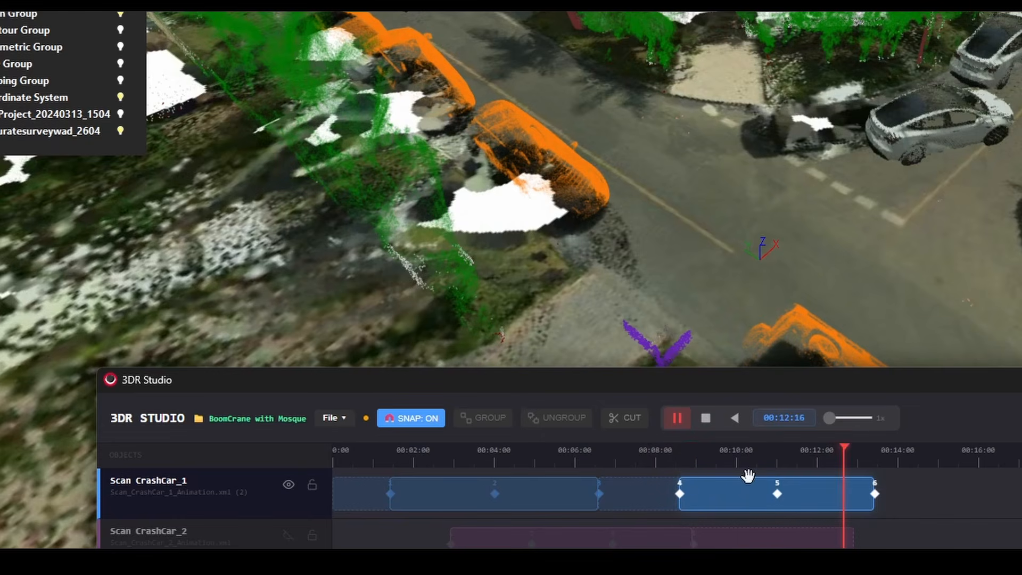
{"action": "left_click", "coordinate": [683, 456]}
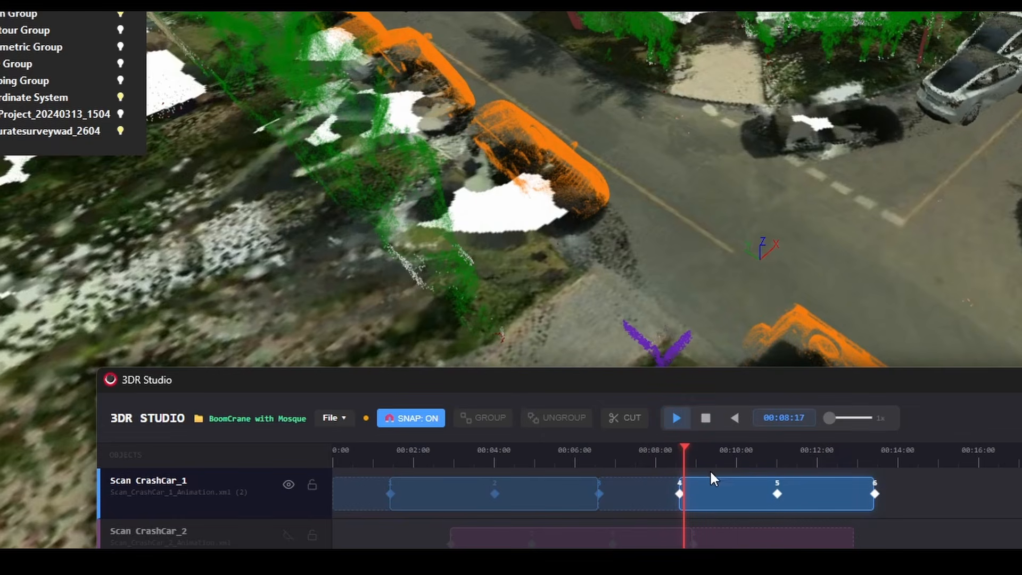
{"action": "left_click", "coordinate": [677, 419]}
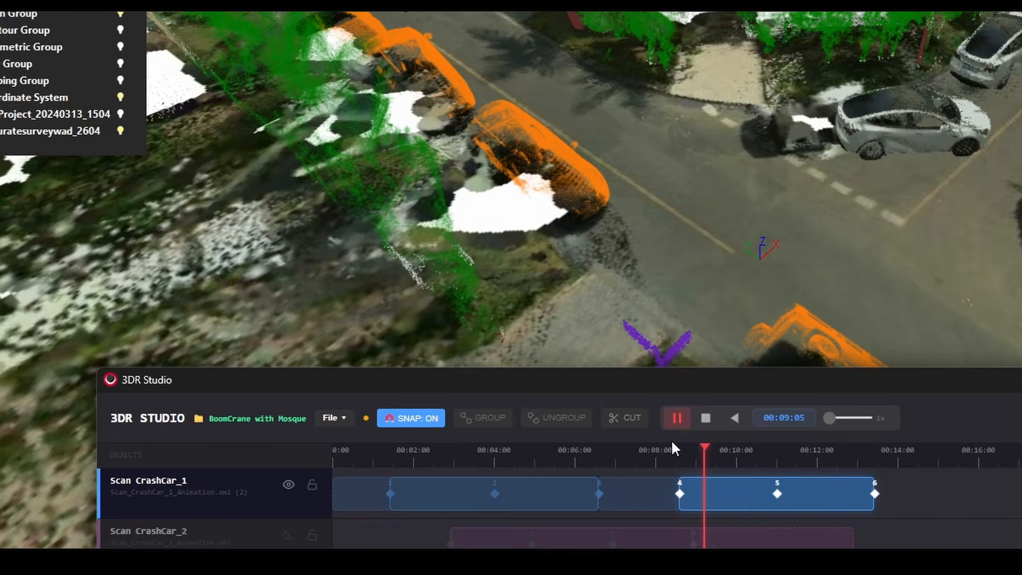
{"action": "left_click", "coordinate": [650, 450]}
{"action": "key", "text": "space"}
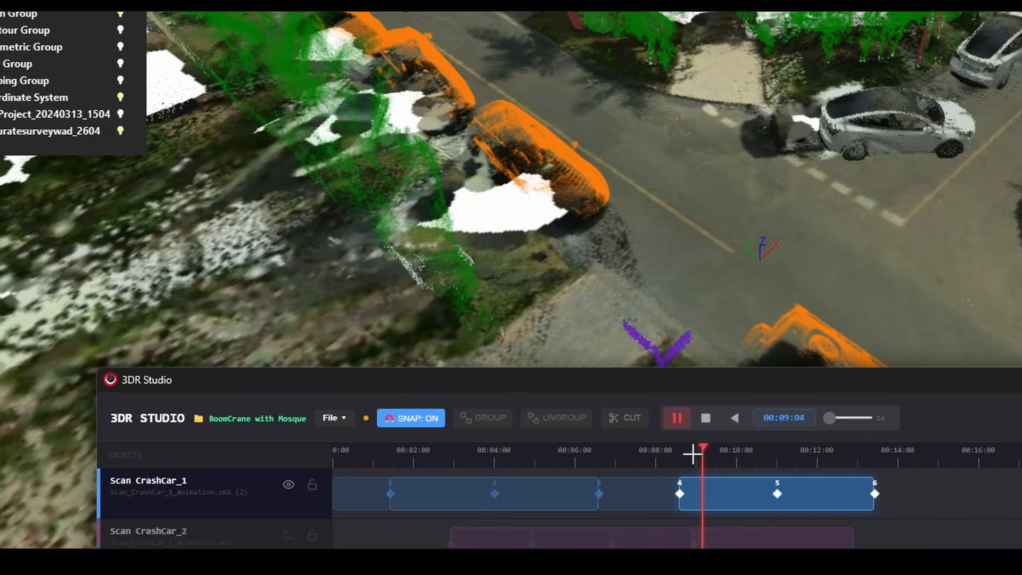
{"action": "key", "text": "space"}
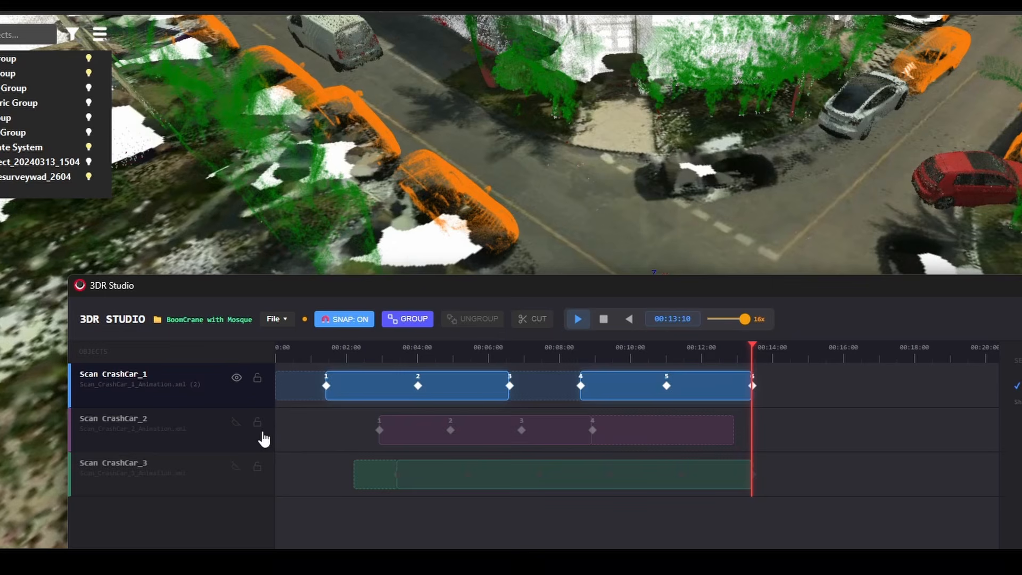
- Show Scan CrashCar_2, group it with Scan CrashCar_1 and shift the group about 1.3 seconds later on the timeline
{"action": "left_click", "coordinate": [264, 439]}
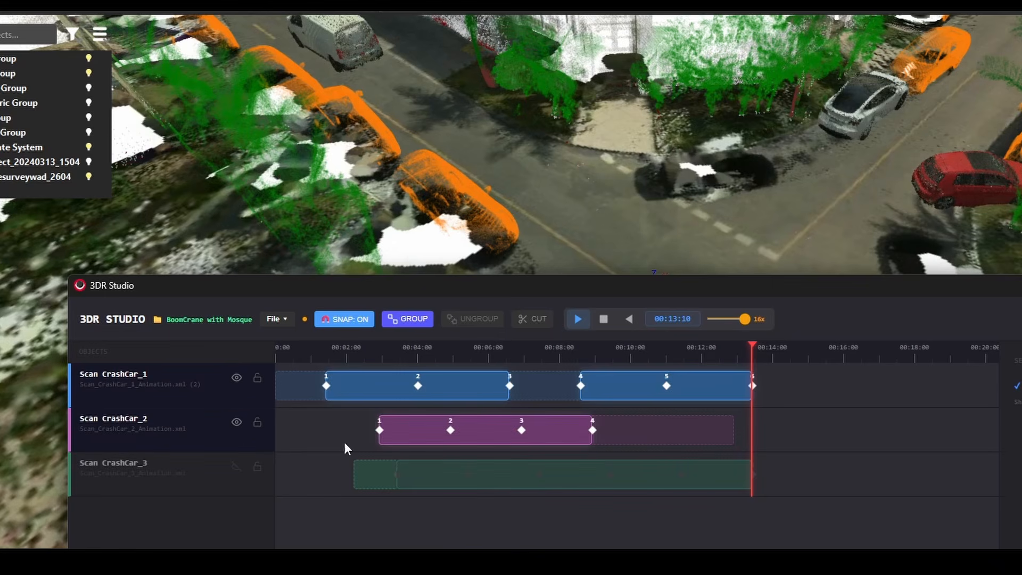
{"action": "left_click", "coordinate": [418, 323]}
{"action": "left_click_drag", "start_coordinate": [377, 392], "coordinate": [423, 376]}
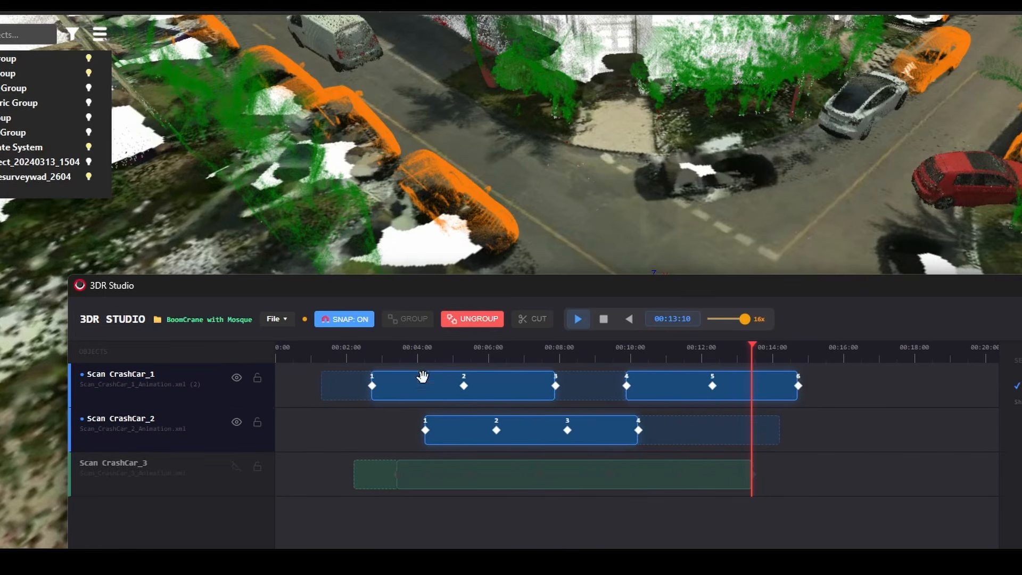
{"action": "key", "text": "space"}
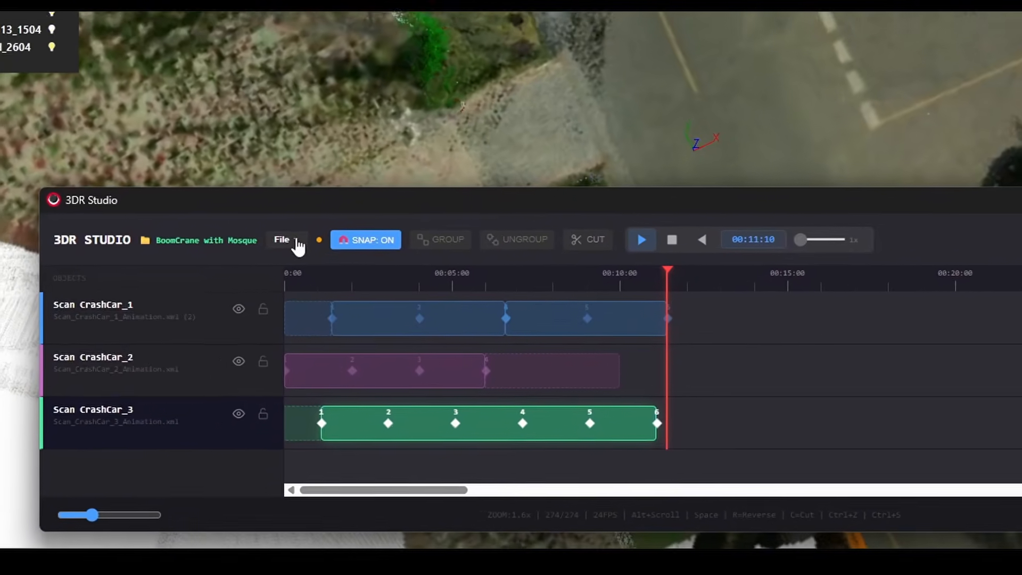
- Open the project selection for changing the project and browse the available projects
{"action": "left_click", "coordinate": [293, 274]}
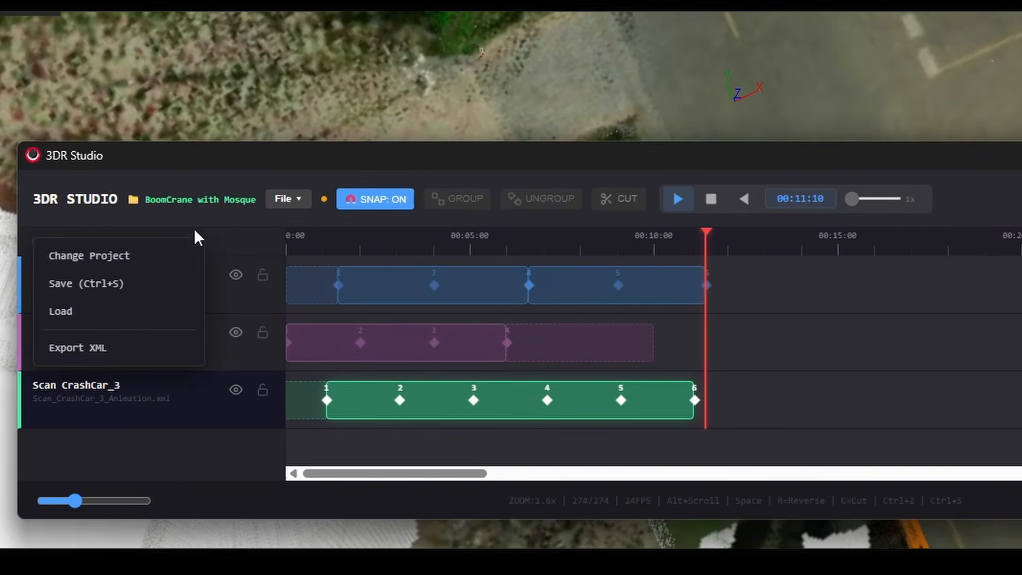
{"action": "left_click", "coordinate": [112, 256]}
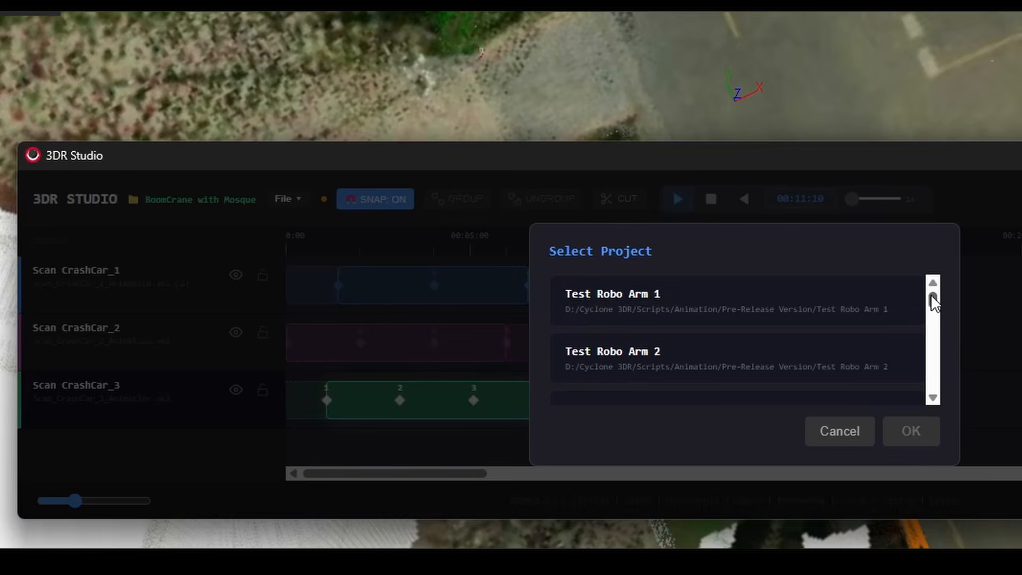
{"action": "left_click_drag", "start_coordinate": [933, 303], "coordinate": [932, 327]}
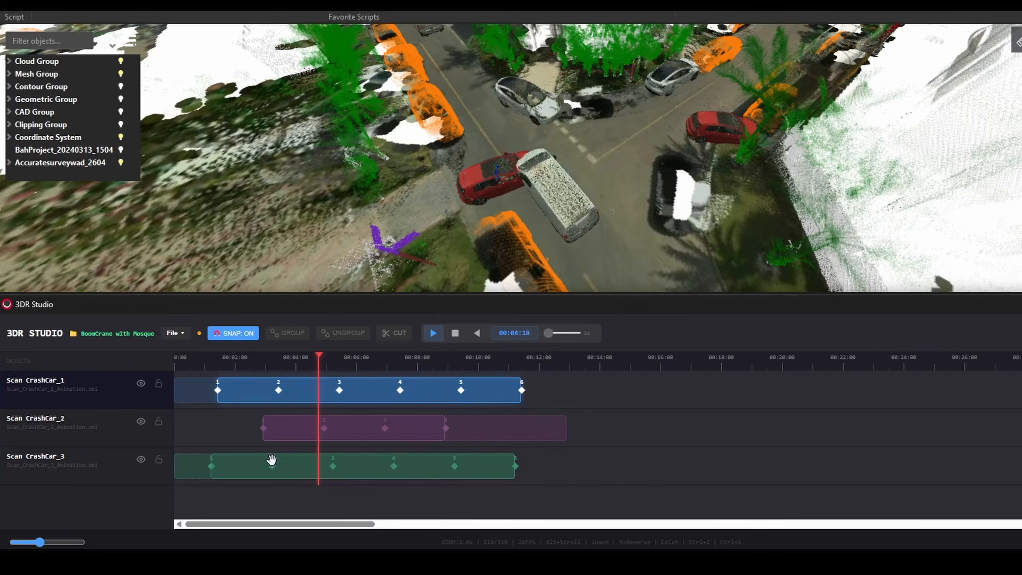
- Shift the Scan CrashCar_3 clip about 2.2 seconds later and play the timeline at speeds up to 16x
{"action": "left_click_drag", "start_coordinate": [253, 466], "coordinate": [258, 467]}
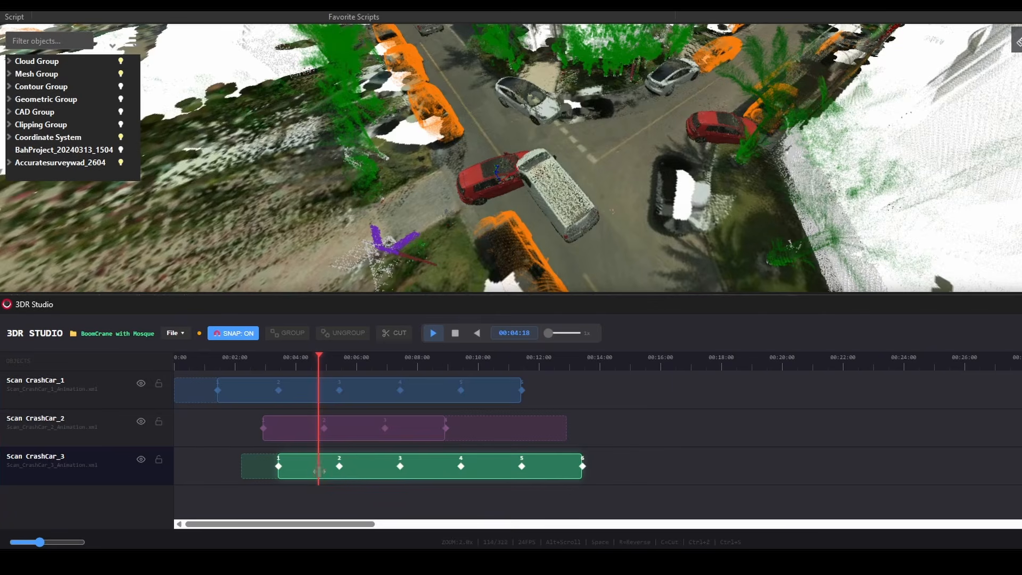
{"action": "key", "text": "space"}
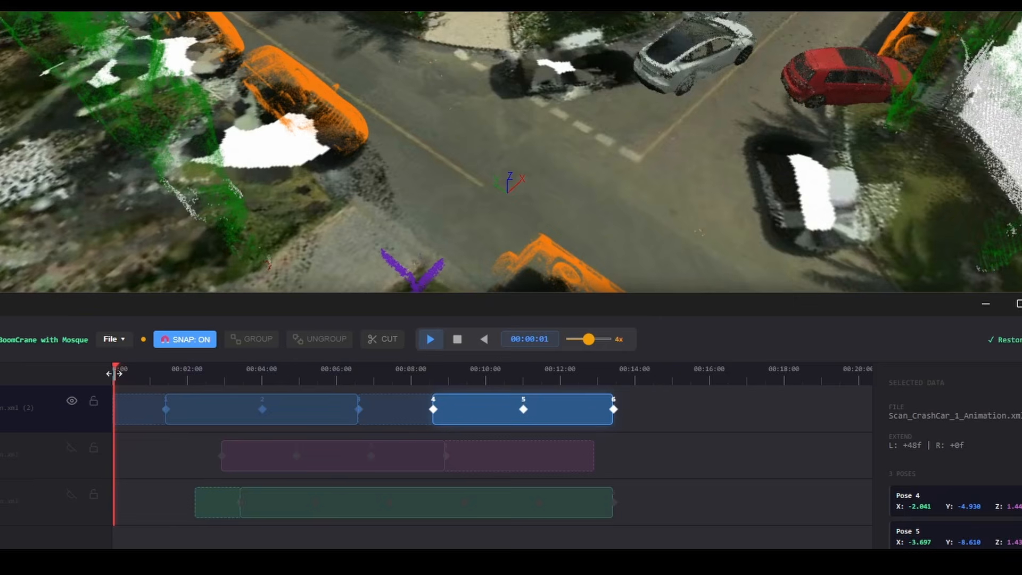
{"action": "key", "text": "space"}
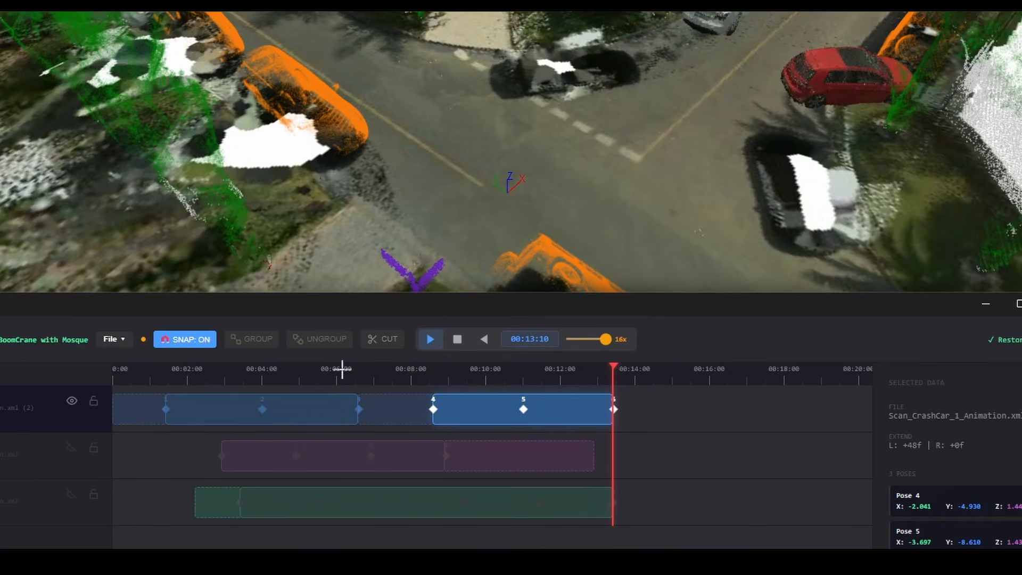
{"action": "left_click", "coordinate": [432, 341]}
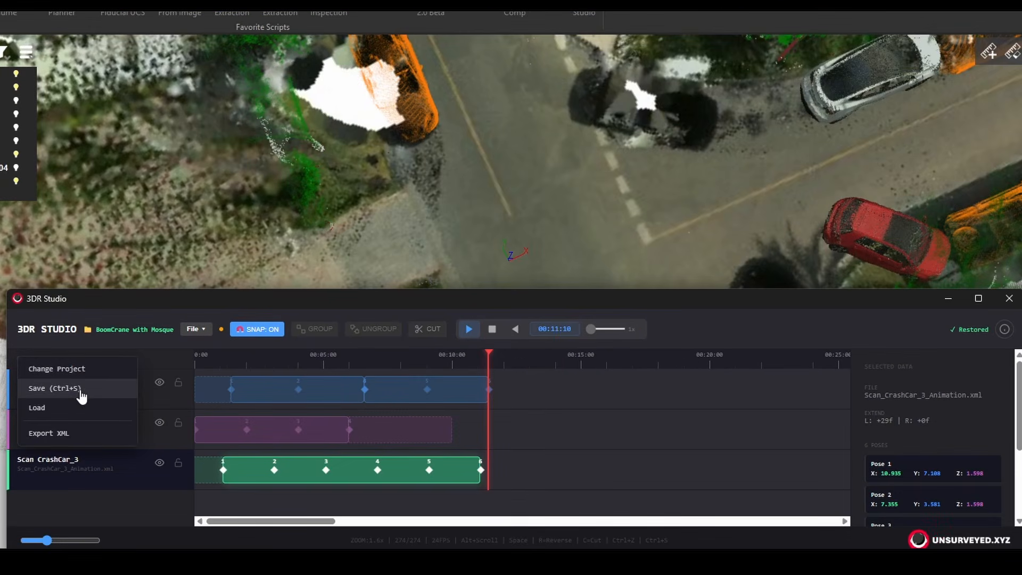
- Export the timeline animation as XML and run Play Animation in Multiple mode with looping on
{"action": "left_click", "coordinate": [68, 434]}
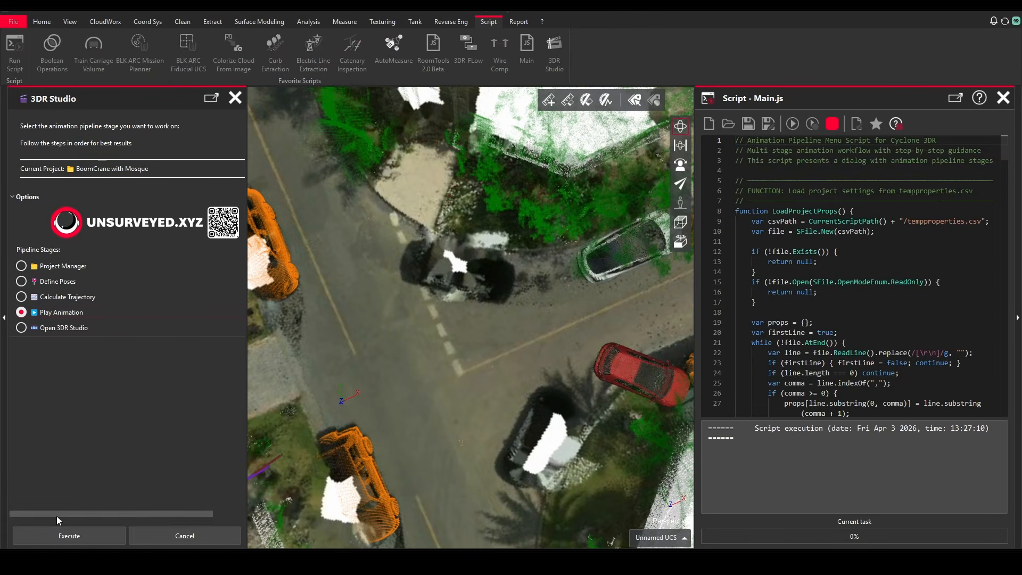
{"action": "left_click", "coordinate": [61, 536]}
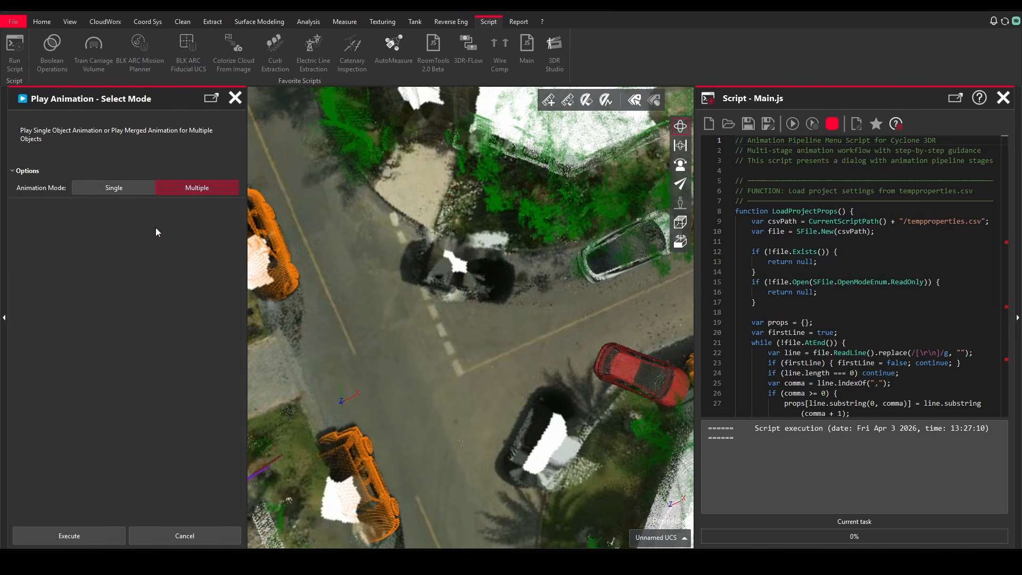
{"action": "left_click", "coordinate": [45, 538]}
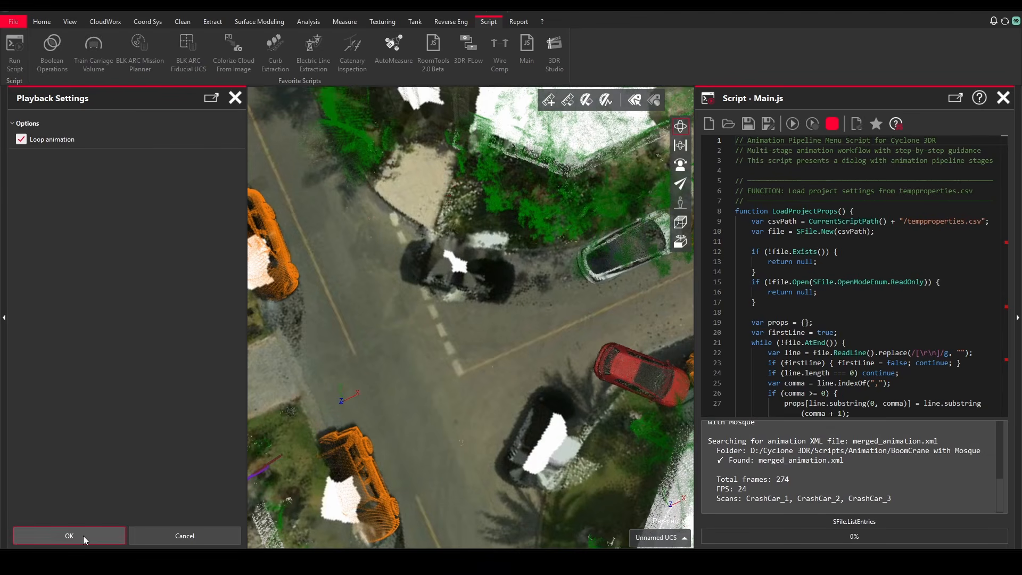
{"action": "left_click", "coordinate": [83, 536]}
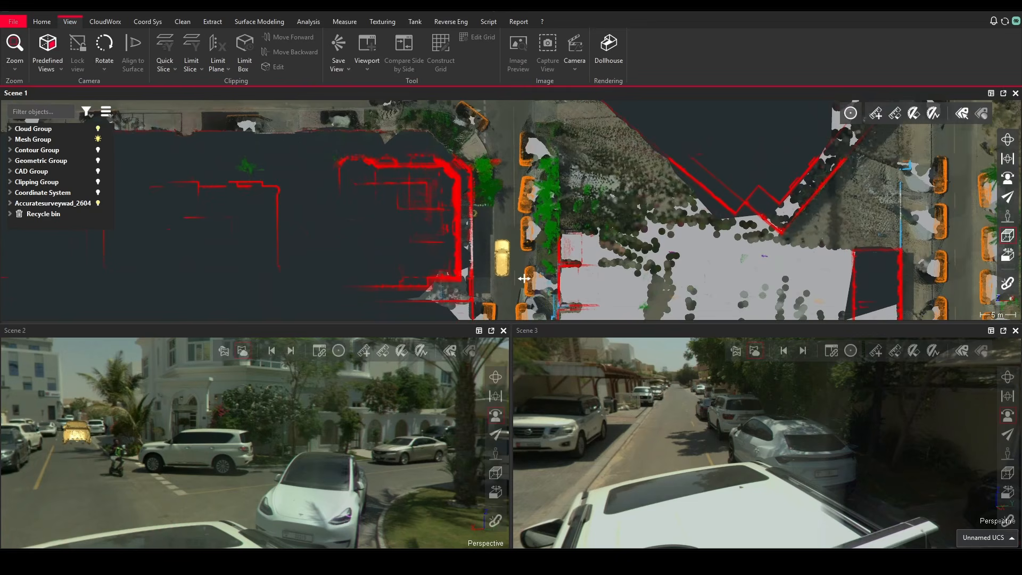
- Examine the highlighted car on the street in the top-down scene and look around in both street-level perspective scenes
{"action": "middle_click_drag", "start_coordinate": [525, 279], "coordinate": [539, 347]}
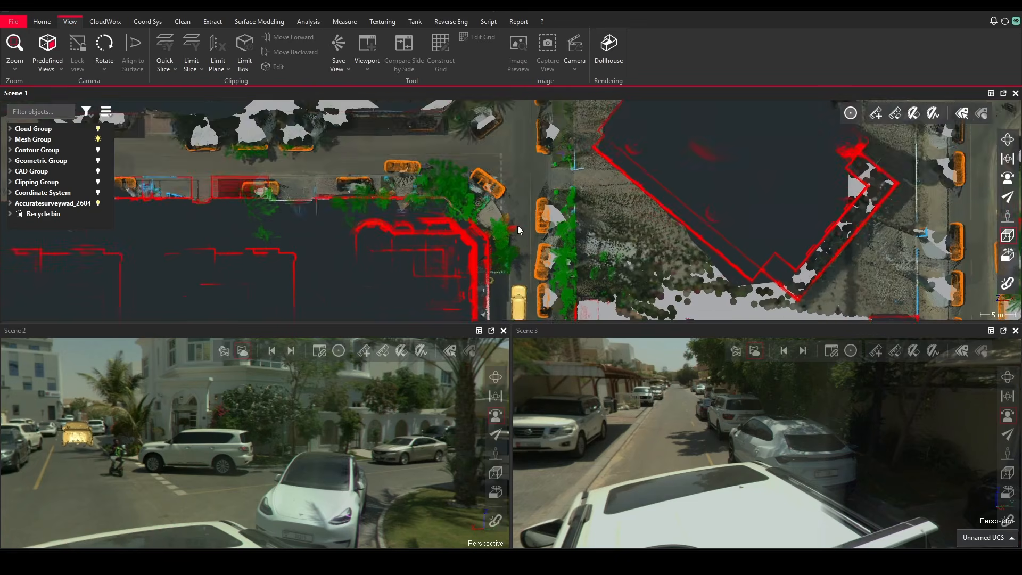
{"action": "scroll", "coordinate": [517, 226], "scroll_direction": "up", "scroll_amount": 3}
{"action": "scroll", "coordinate": [371, 319], "scroll_direction": "down", "scroll_amount": 2}
{"action": "left_click_drag", "start_coordinate": [125, 427], "coordinate": [150, 419]}
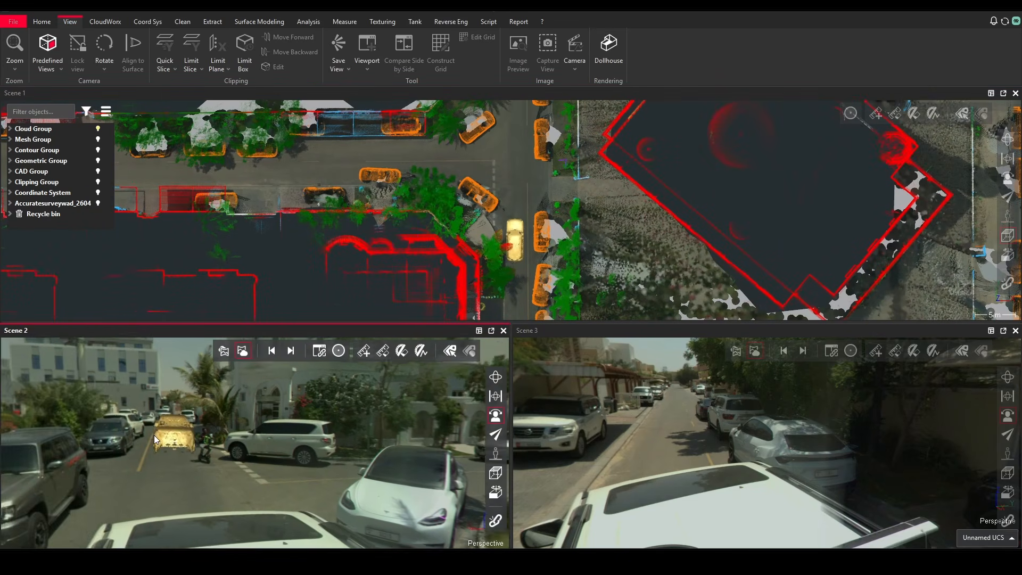
{"action": "scroll", "coordinate": [353, 401], "scroll_direction": "down", "scroll_amount": 3}
{"action": "left_click_drag", "start_coordinate": [353, 401], "coordinate": [266, 405]}
{"action": "left_click_drag", "start_coordinate": [637, 386], "coordinate": [552, 384]}
{"action": "left_click_drag", "start_coordinate": [685, 406], "coordinate": [688, 406]}
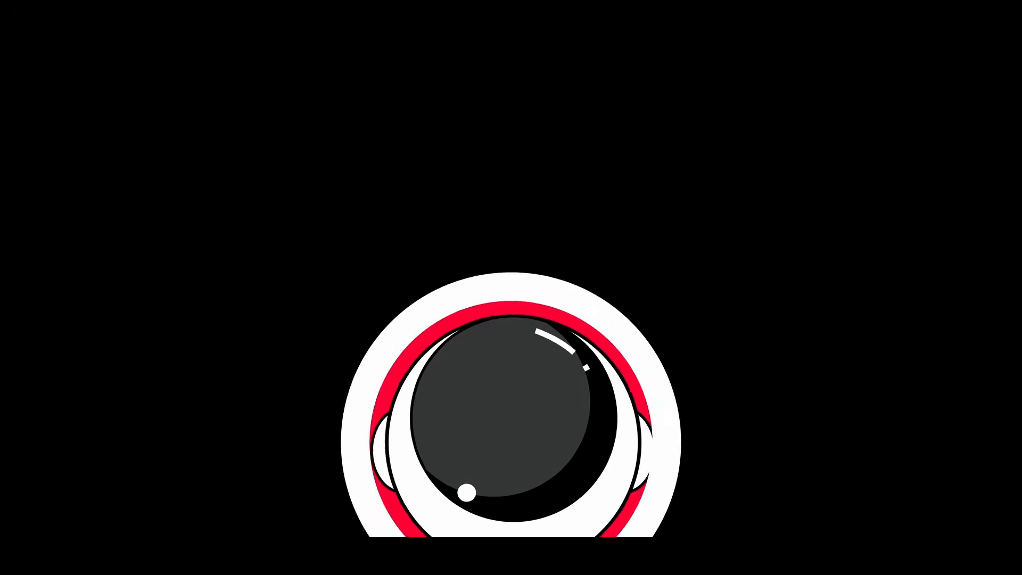